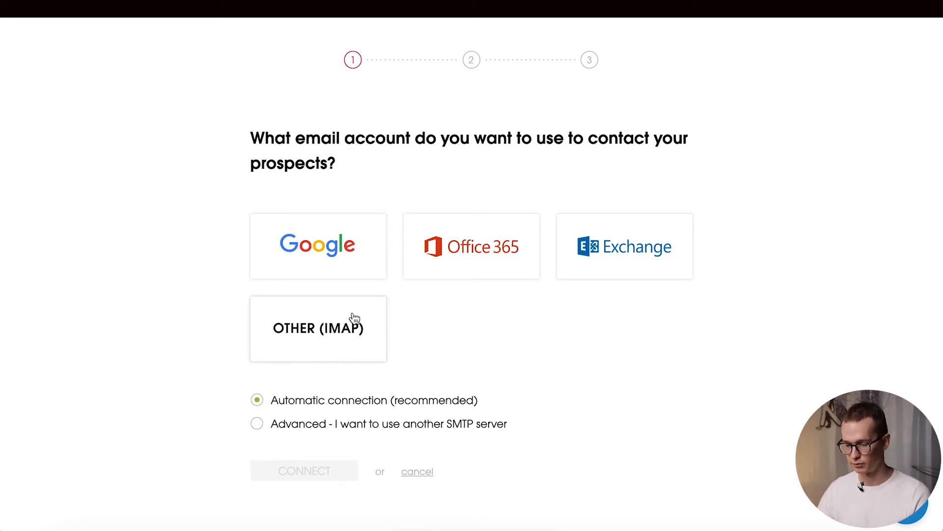
Connect the Google email account to Woodpecker and allow it access to Gmail.
{"action": "left_click", "coordinate": [369, 265]}
{"action": "scroll", "coordinate": [371, 267], "scroll_direction": "down", "scroll_amount": 1}
{"action": "left_click", "coordinate": [310, 418]}
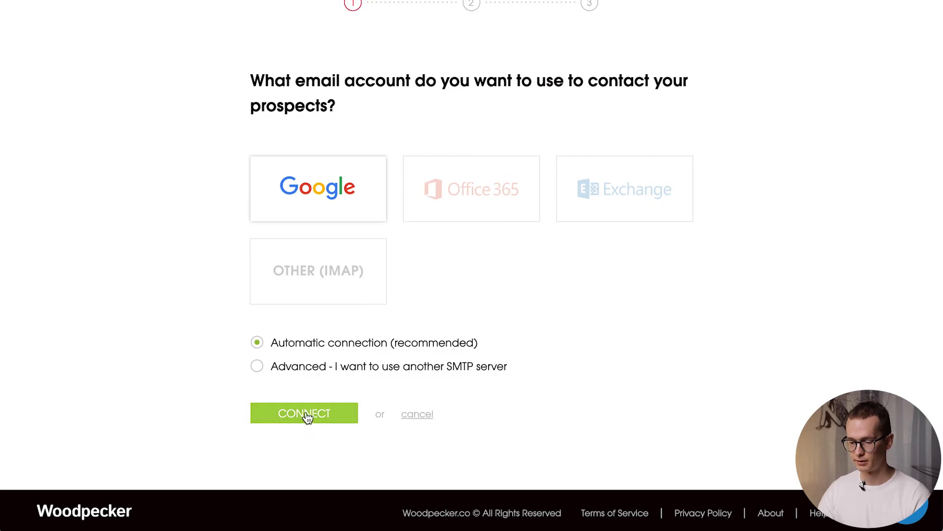
{"action": "left_click_drag", "start_coordinate": [431, 1], "coordinate": [641, 26]}
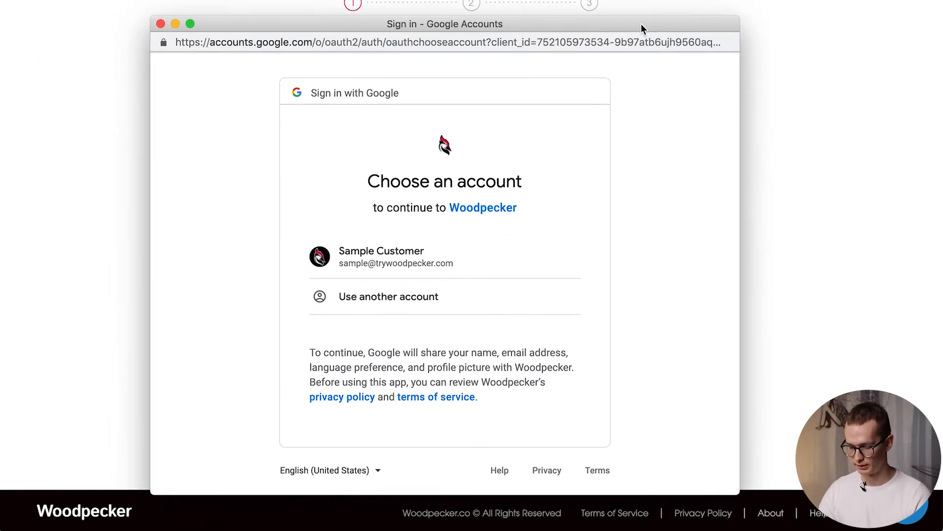
{"action": "left_click", "coordinate": [544, 274]}
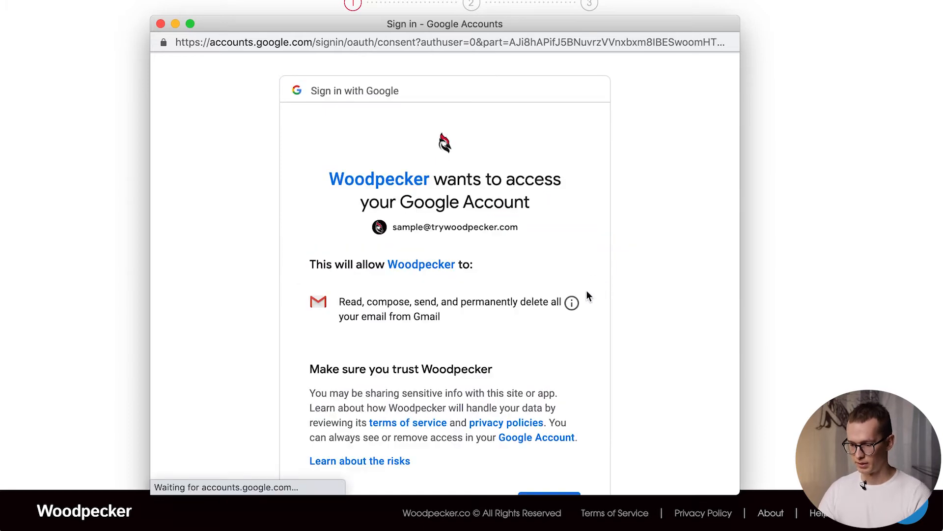
{"action": "scroll", "coordinate": [601, 283], "scroll_direction": "down", "scroll_amount": 5}
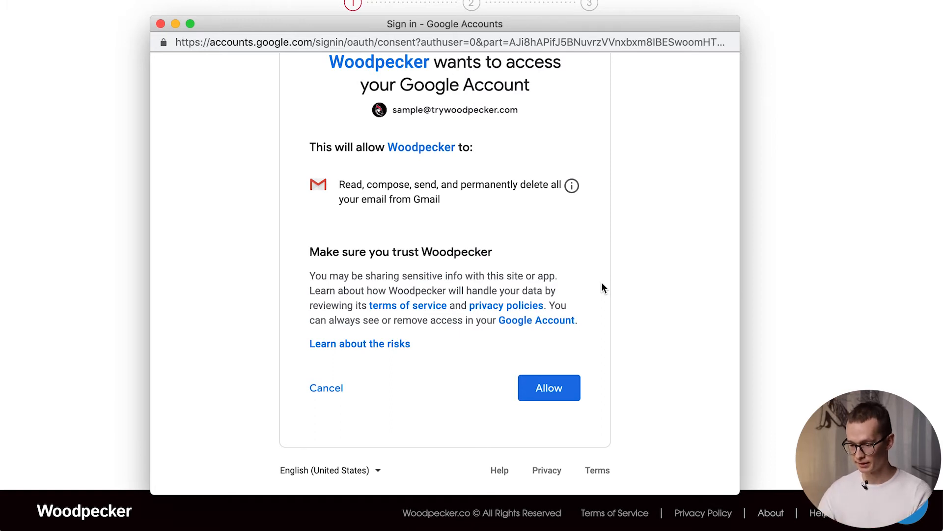
{"action": "left_click", "coordinate": [553, 395]}
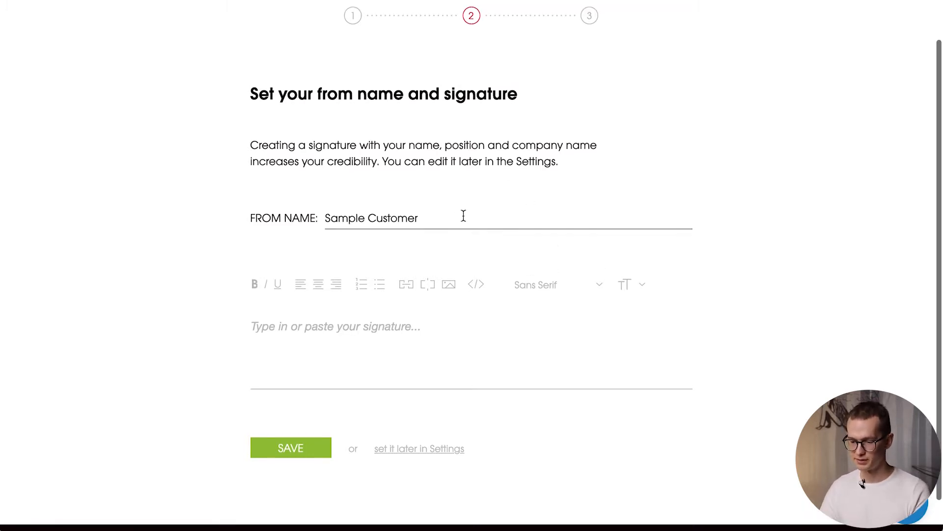
Replace the prefilled from name with the sender's own full name.
{"action": "triple_click", "coordinate": [448, 216]}
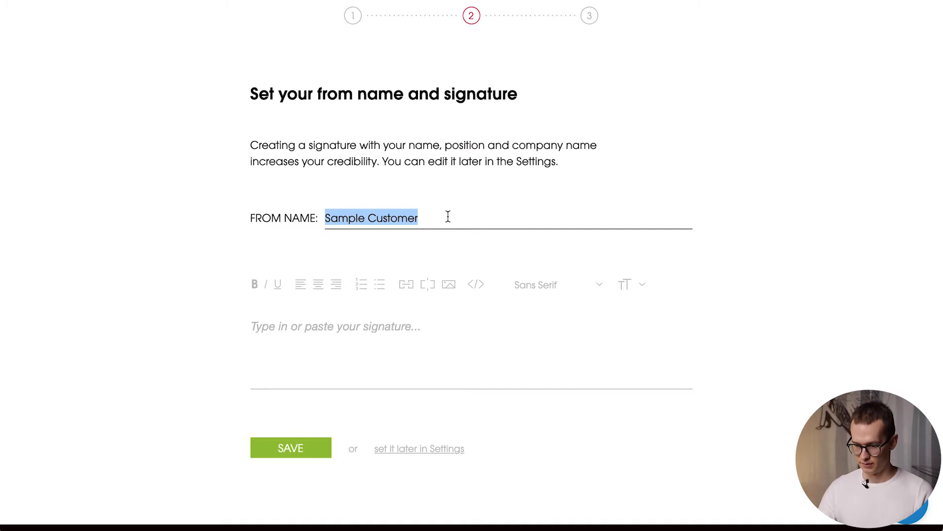
{"action": "key", "text": "BackSpace"}
{"action": "type", "text": "Vo"}
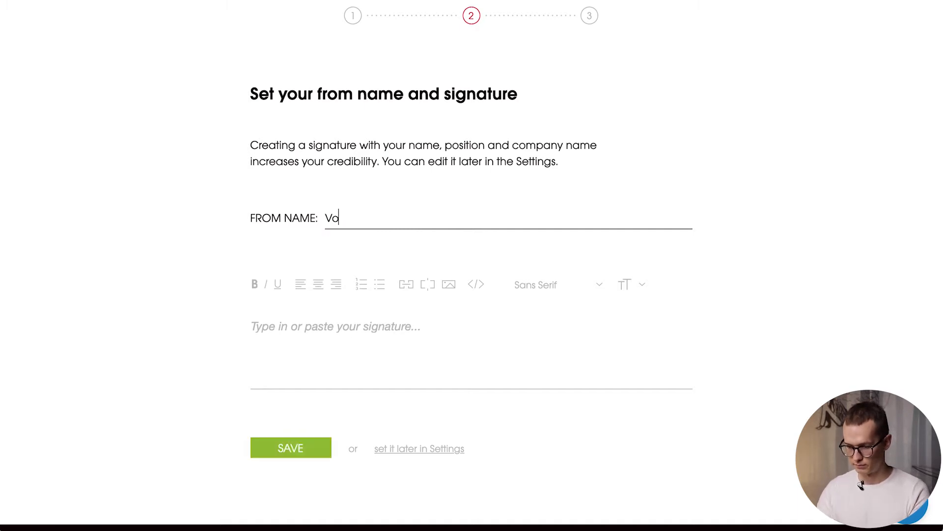
{"action": "type", "text": "vik Tsybulskyi"}
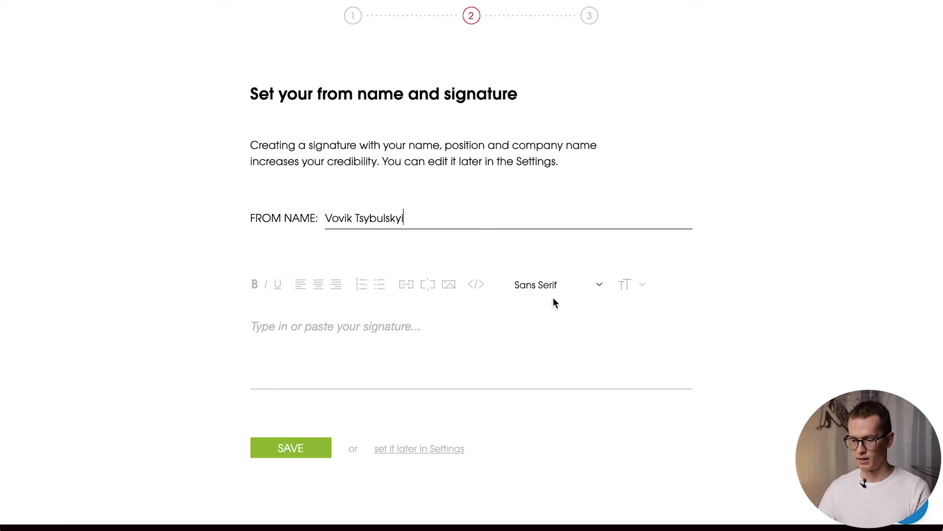
Paste the HTML signature with photo into the signature and save the account settings.
{"action": "left_click", "coordinate": [443, 323]}
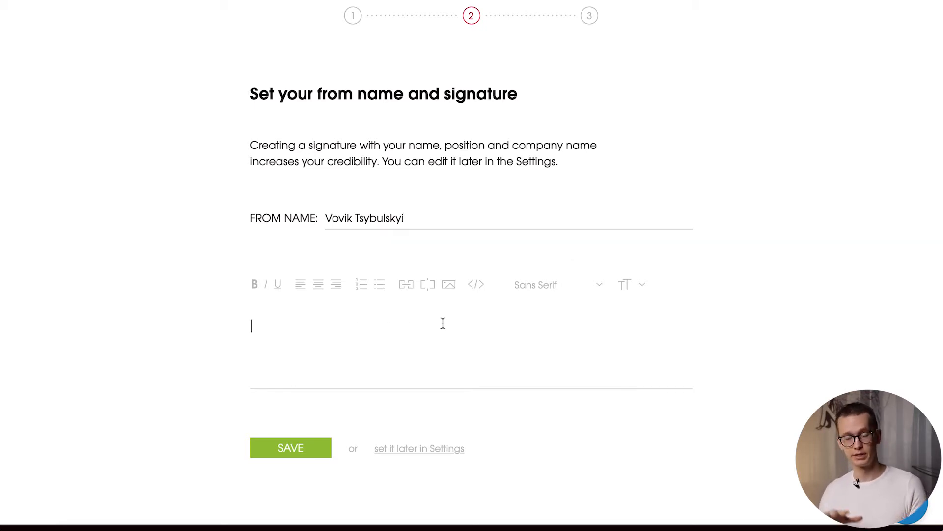
{"action": "left_click", "coordinate": [479, 290]}
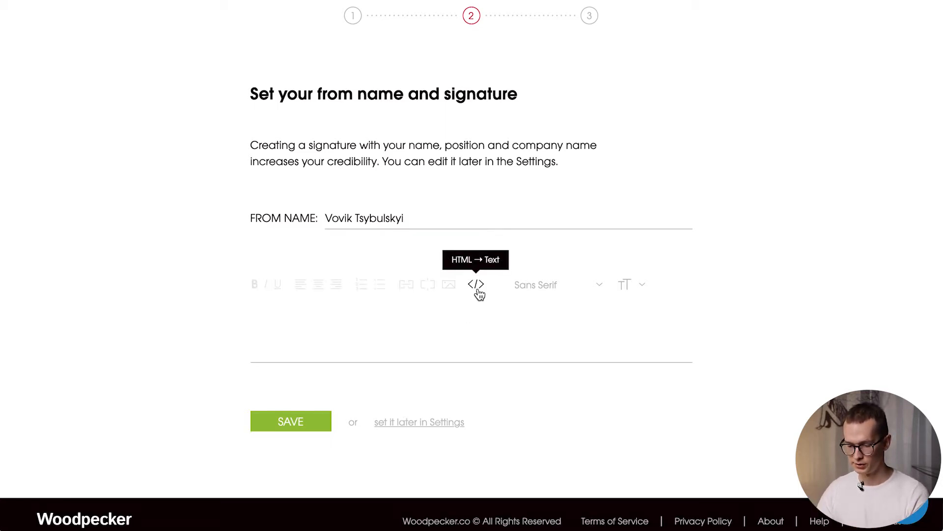
{"action": "key", "text": "ctrl+v"}
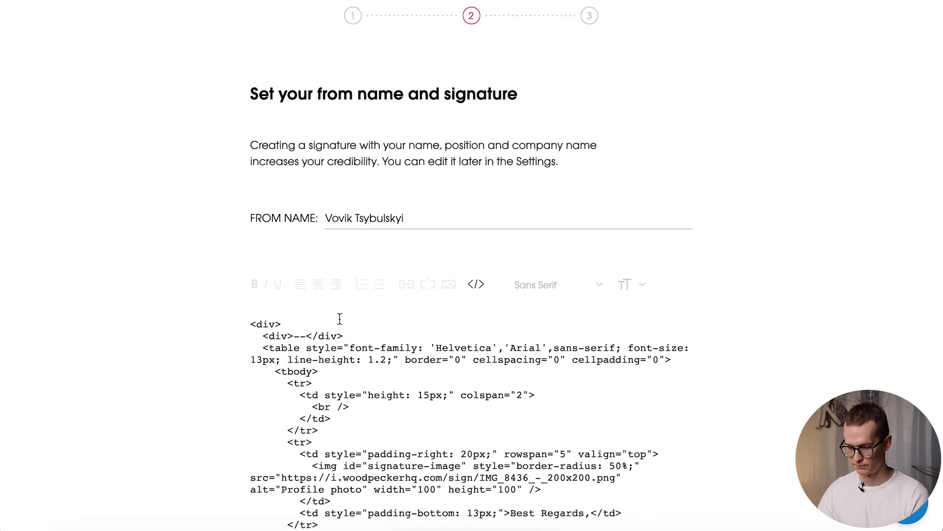
{"action": "left_click", "coordinate": [476, 289]}
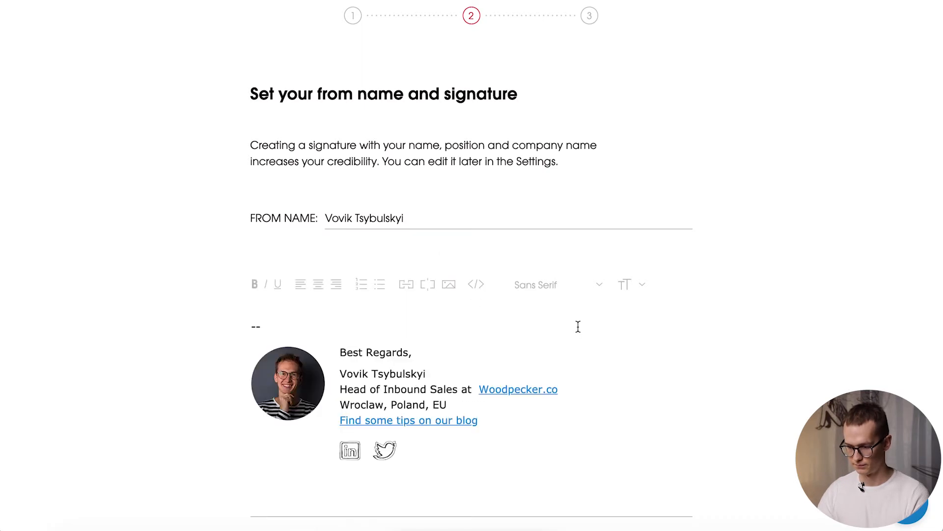
{"action": "scroll", "coordinate": [578, 327], "scroll_direction": "down", "scroll_amount": 3}
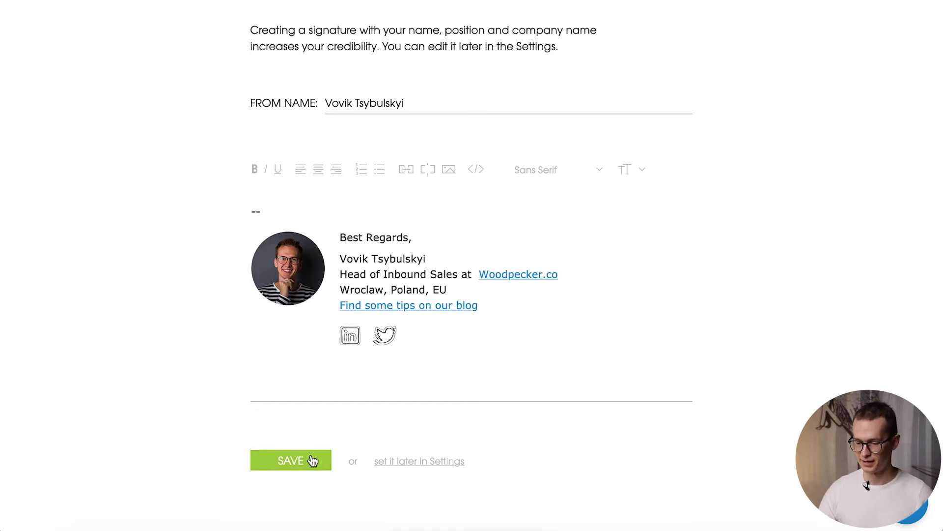
{"action": "left_click", "coordinate": [290, 460]}
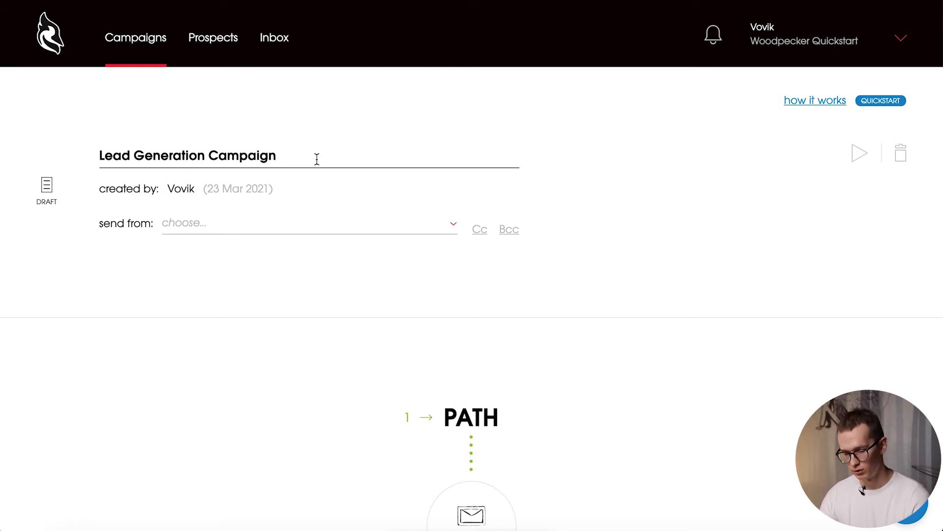
Choose the newly connected email address as the campaign's sending account.
{"action": "left_click", "coordinate": [444, 231]}
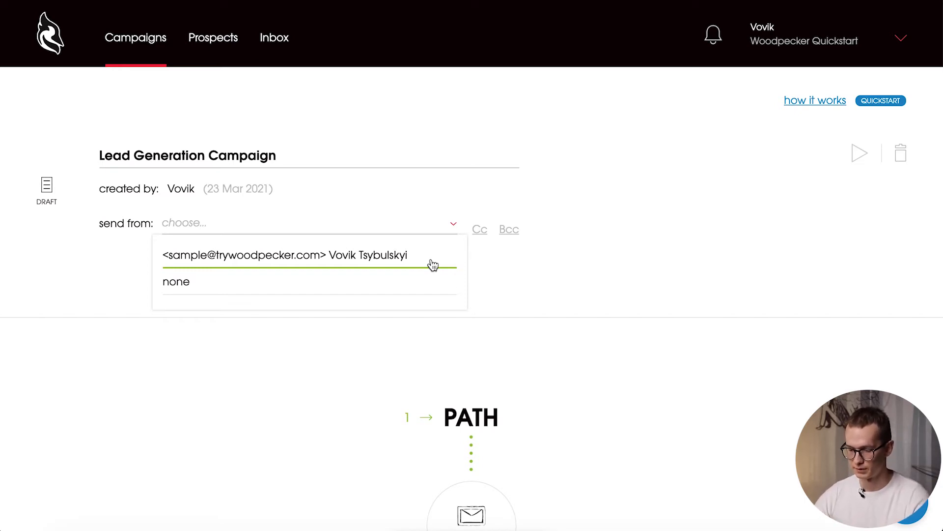
{"action": "left_click", "coordinate": [432, 264]}
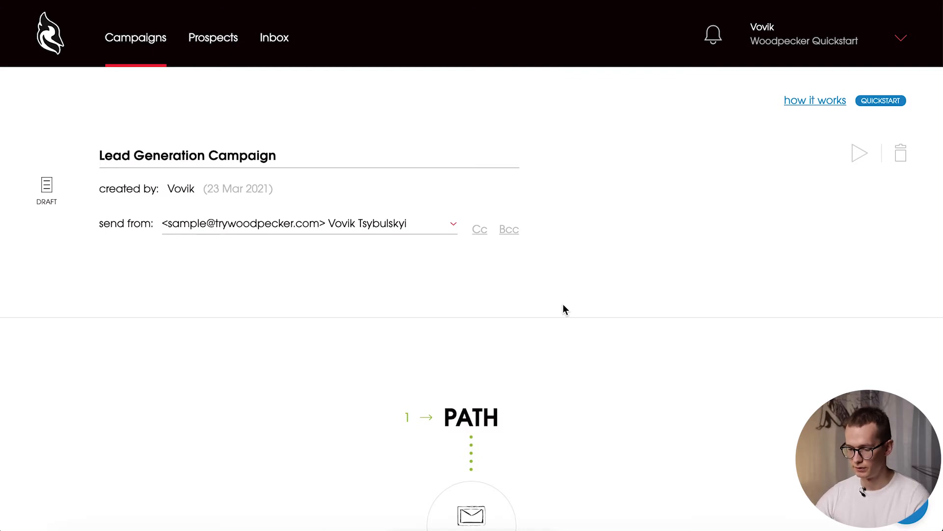
{"action": "scroll", "coordinate": [563, 308], "scroll_direction": "down", "scroll_amount": 6}
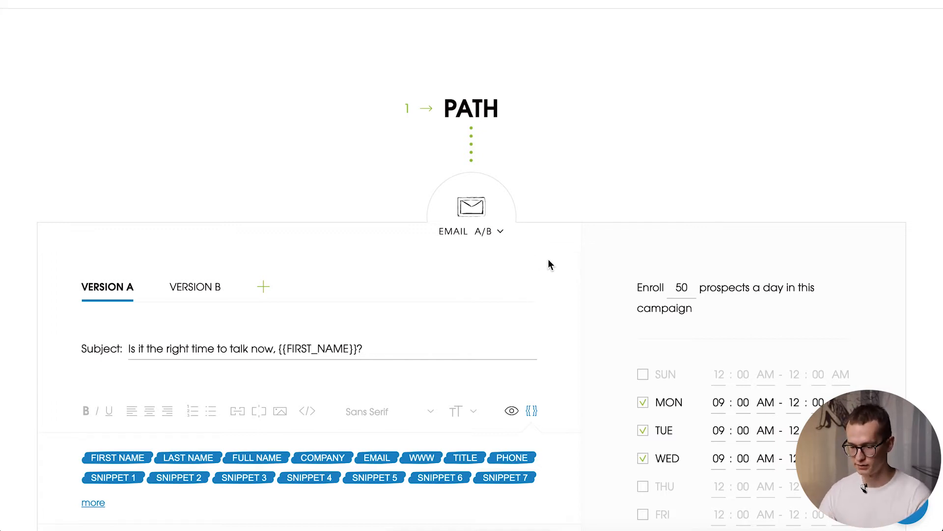
{"action": "left_click", "coordinate": [501, 233]}
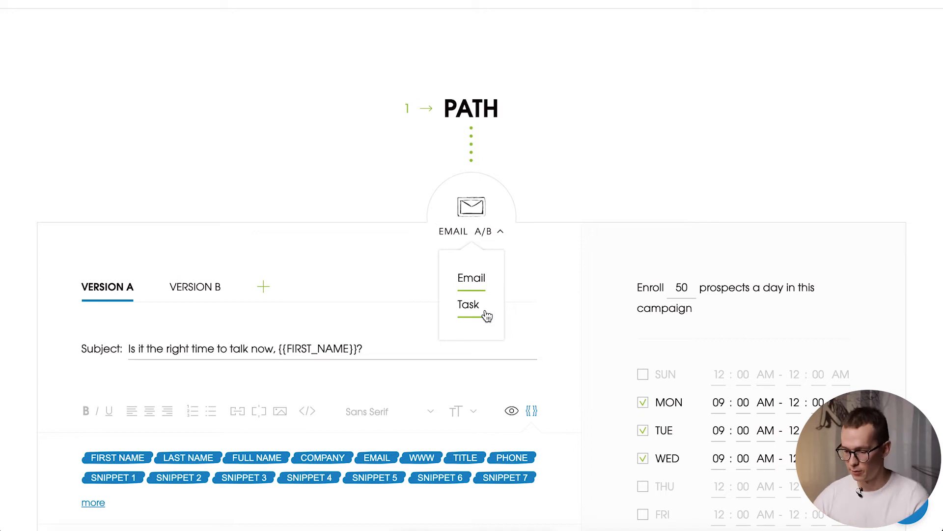
{"action": "left_click", "coordinate": [541, 279]}
{"action": "scroll", "coordinate": [542, 280], "scroll_direction": "down", "scroll_amount": 5}
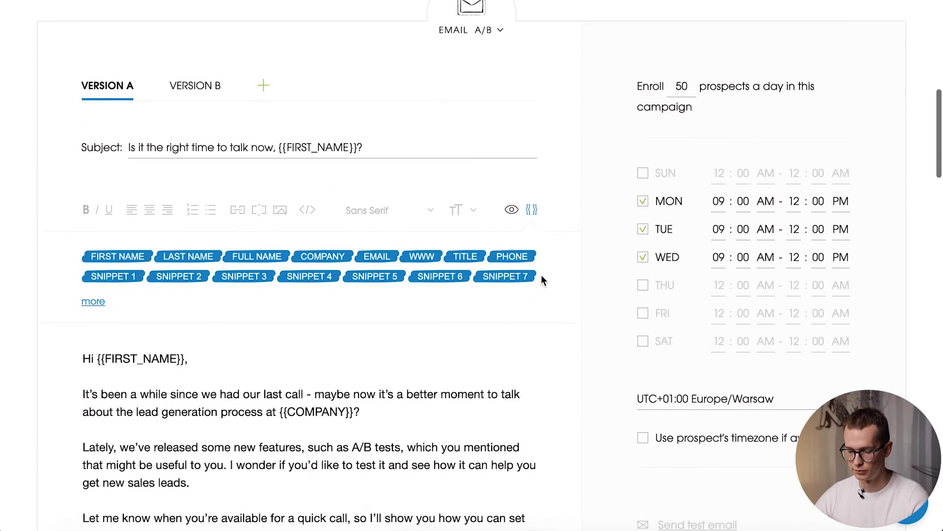
{"action": "scroll", "coordinate": [542, 280], "scroll_direction": "down", "scroll_amount": 3}
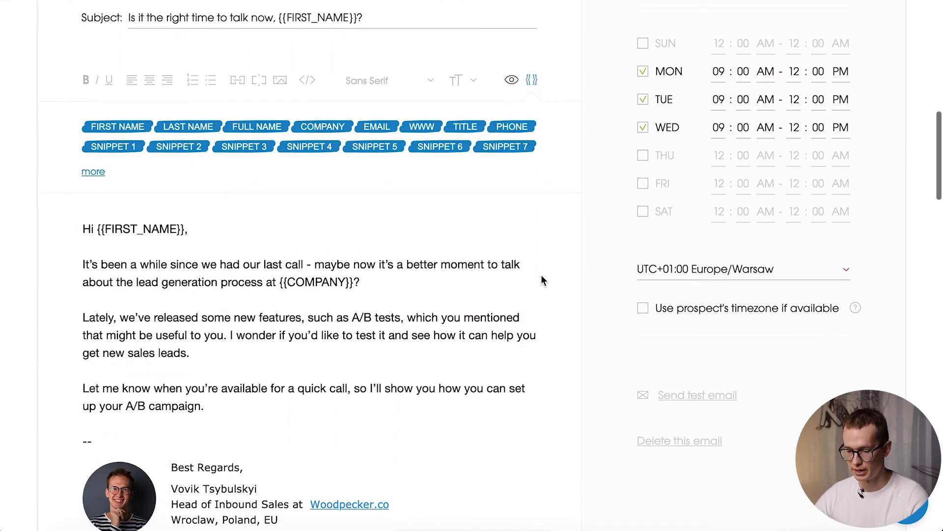
{"action": "scroll", "coordinate": [542, 280], "scroll_direction": "down", "scroll_amount": 1}
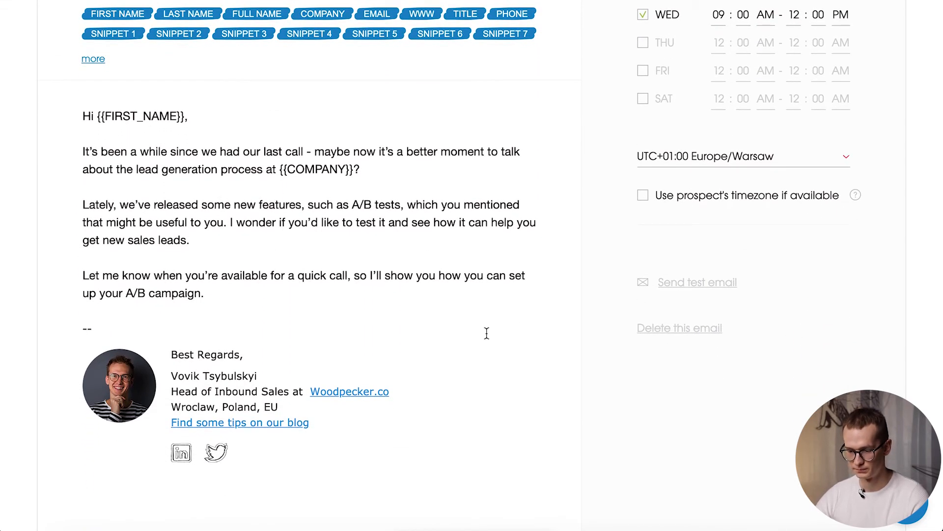
{"action": "scroll", "coordinate": [486, 333], "scroll_direction": "up", "scroll_amount": 5}
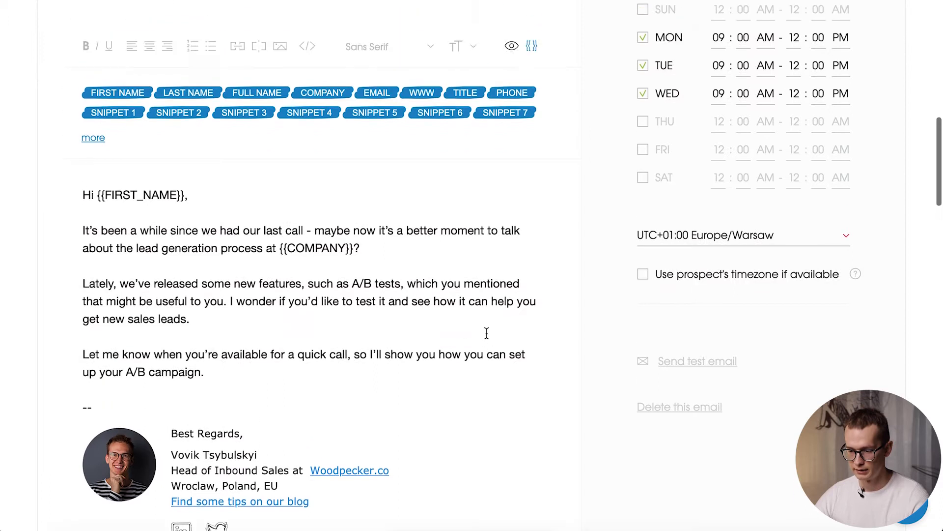
{"action": "scroll", "coordinate": [487, 333], "scroll_direction": "up", "scroll_amount": 1}
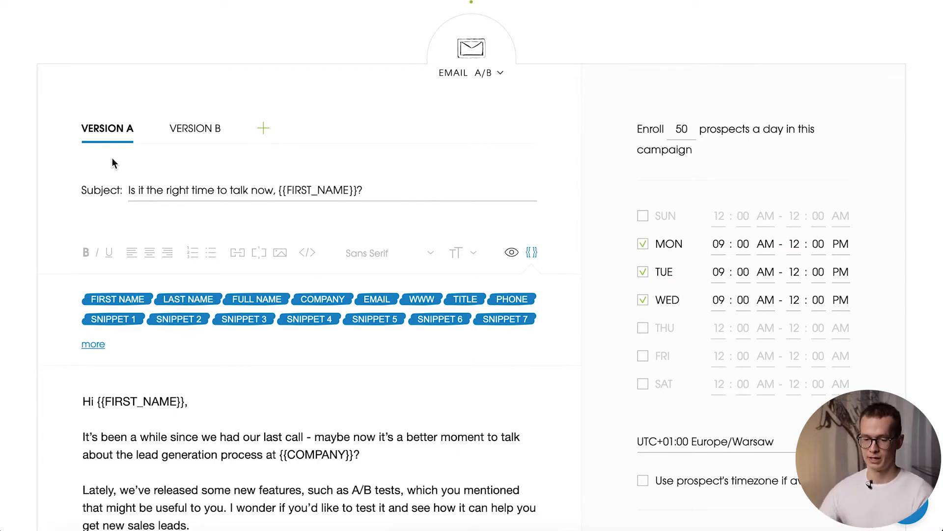
{"action": "left_click", "coordinate": [207, 137]}
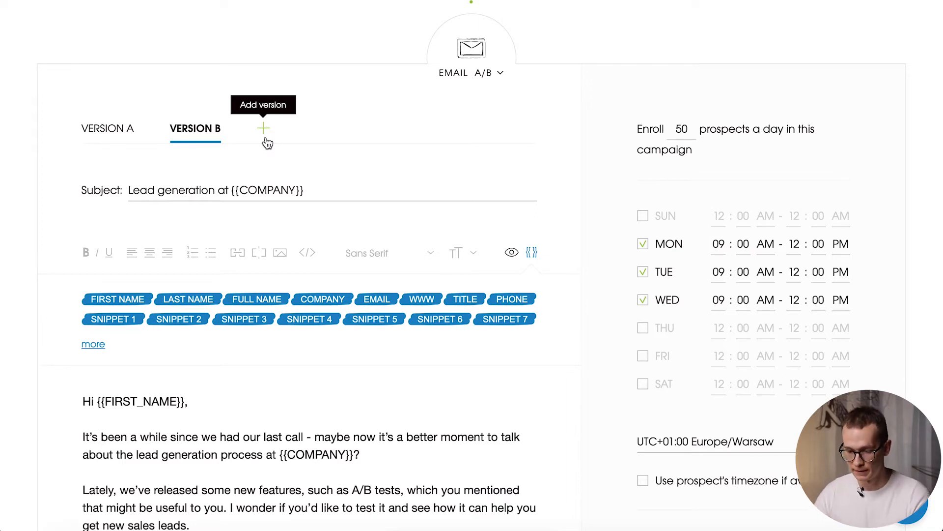
{"action": "left_click", "coordinate": [114, 141]}
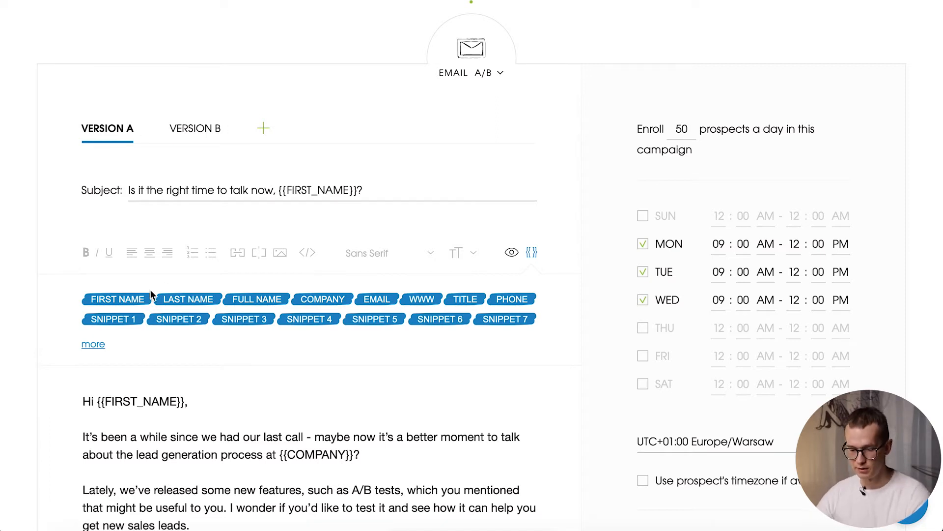
{"action": "left_click", "coordinate": [99, 345]}
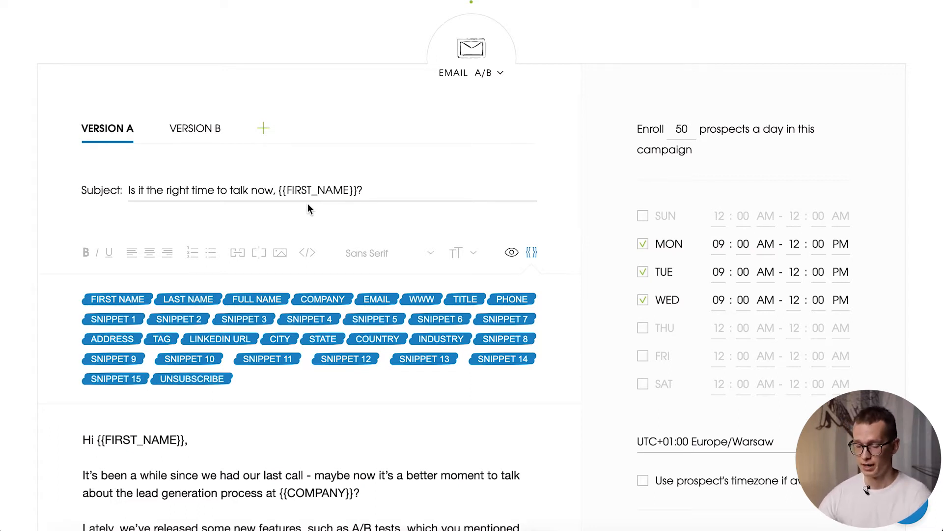
{"action": "left_click", "coordinate": [380, 191]}
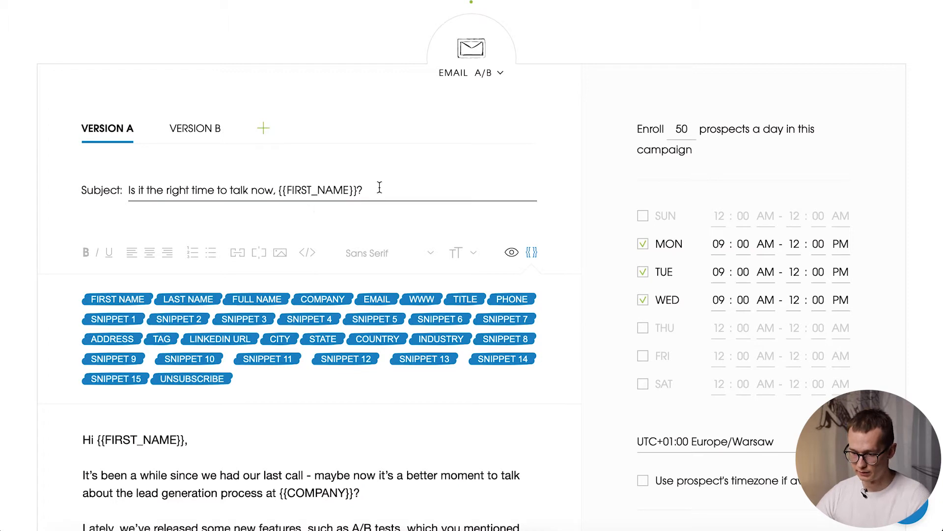
{"action": "left_click", "coordinate": [126, 297]}
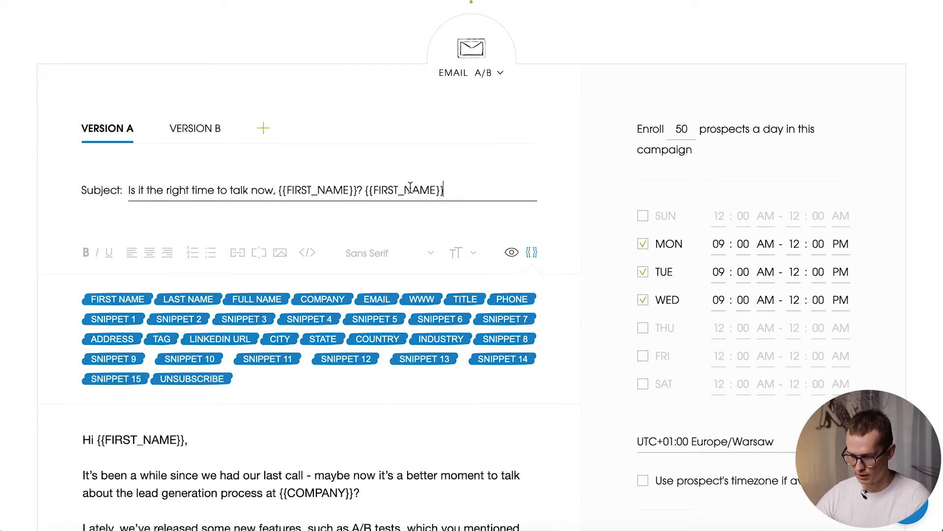
{"action": "key", "text": "super+a"}
{"action": "left_click", "coordinate": [366, 191], "text": "shift"}
{"action": "key", "text": "BackSpace"}
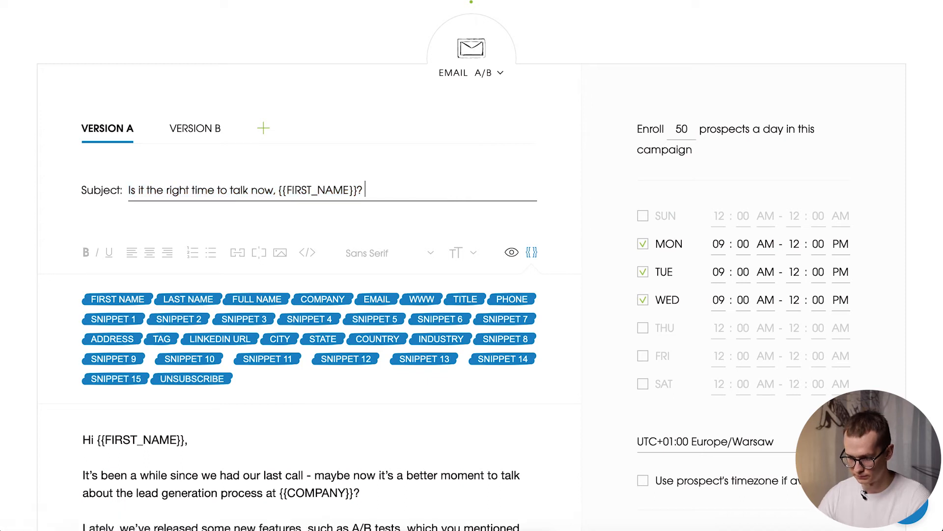
{"action": "scroll", "coordinate": [399, 363], "scroll_direction": "down", "scroll_amount": 5}
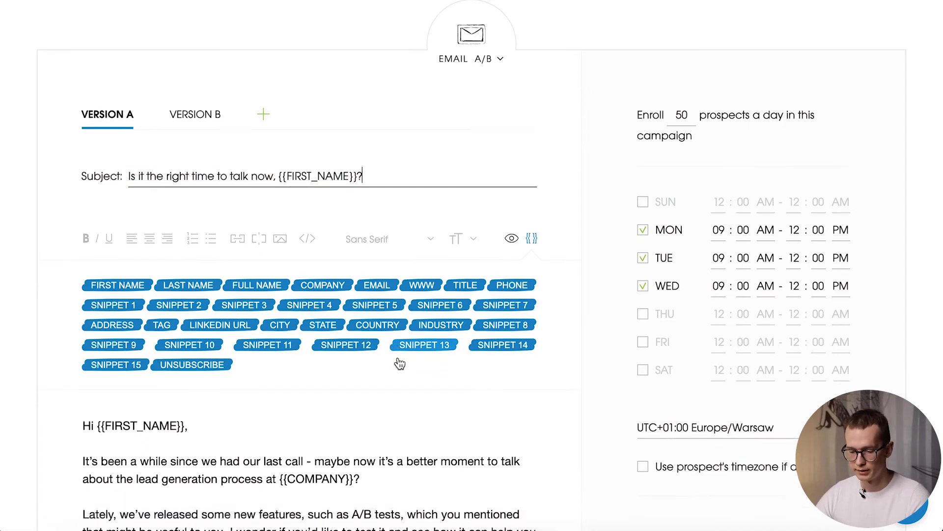
{"action": "scroll", "coordinate": [399, 362], "scroll_direction": "down", "scroll_amount": 1}
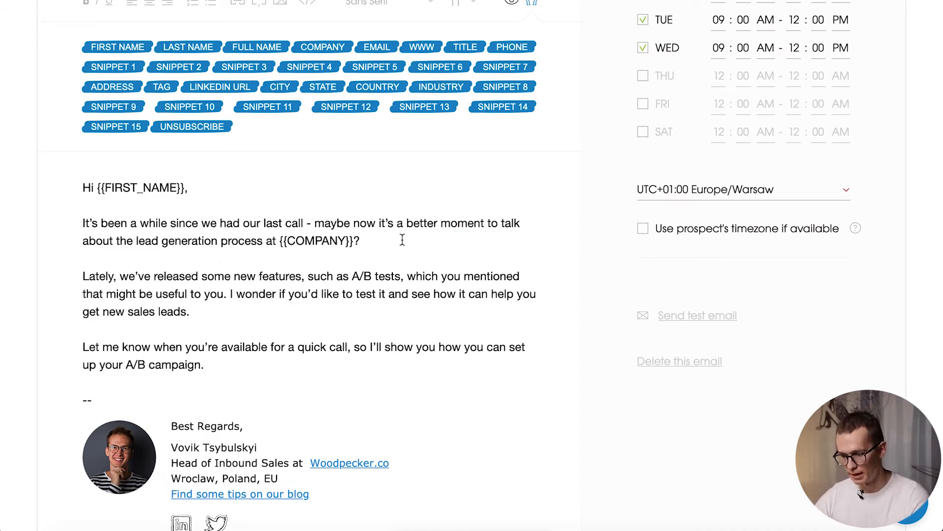
{"action": "scroll", "coordinate": [402, 240], "scroll_direction": "up", "scroll_amount": 2}
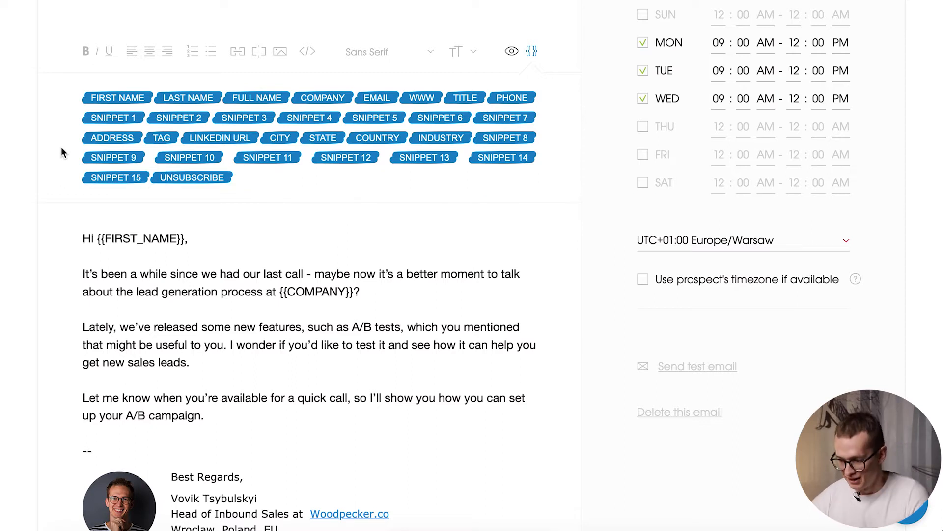
{"action": "scroll", "coordinate": [241, 204], "scroll_direction": "up", "scroll_amount": 3}
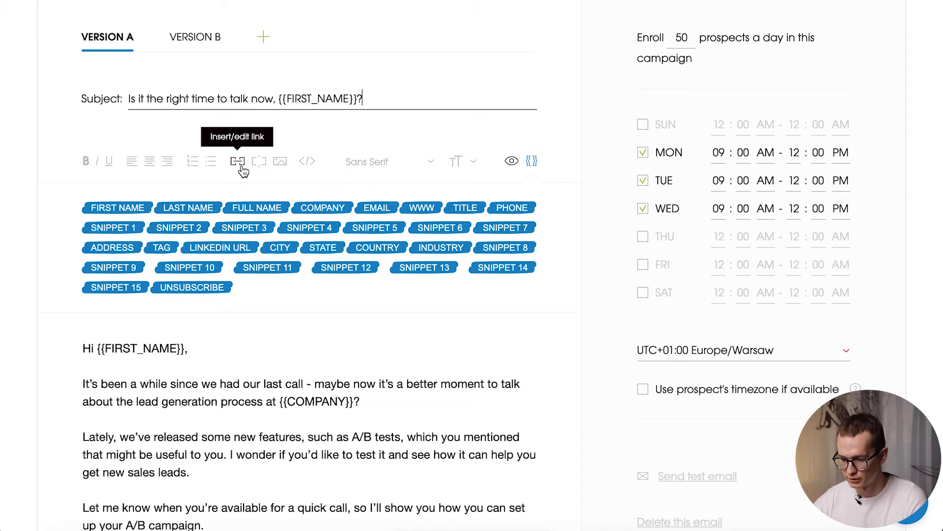
{"action": "left_click", "coordinate": [310, 168]}
{"action": "scroll", "coordinate": [393, 246], "scroll_direction": "down", "scroll_amount": 4}
{"action": "scroll", "coordinate": [400, 246], "scroll_direction": "up", "scroll_amount": 4}
{"action": "left_click", "coordinate": [310, 149]}
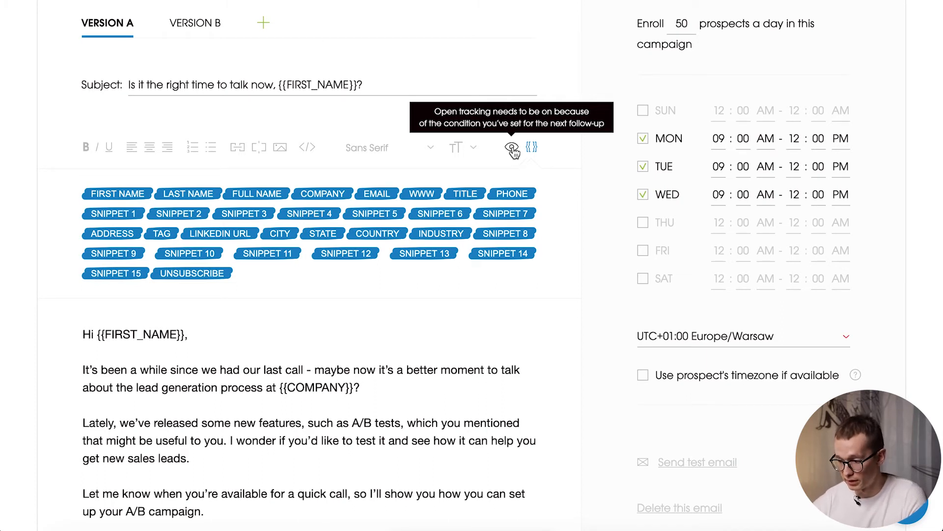
{"action": "scroll", "coordinate": [284, 261], "scroll_direction": "down", "scroll_amount": 2}
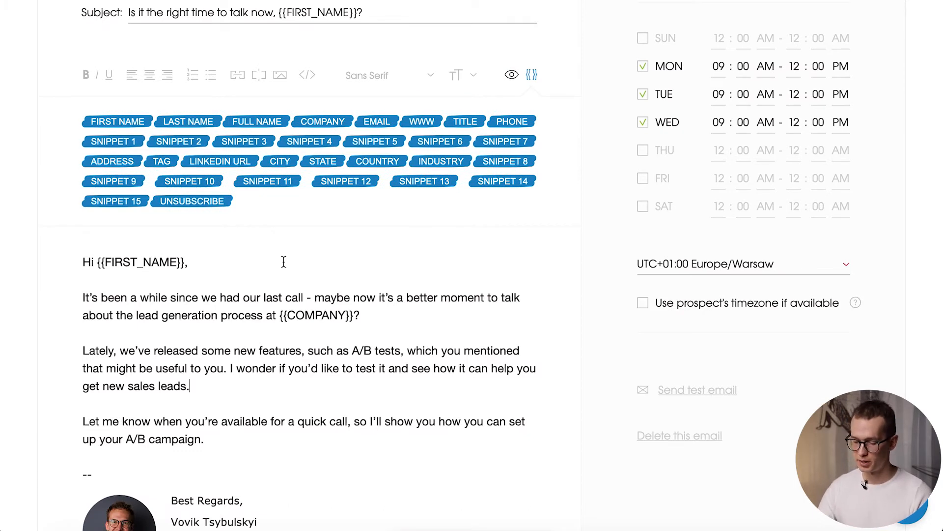
{"action": "scroll", "coordinate": [423, 288], "scroll_direction": "down", "scroll_amount": 5}
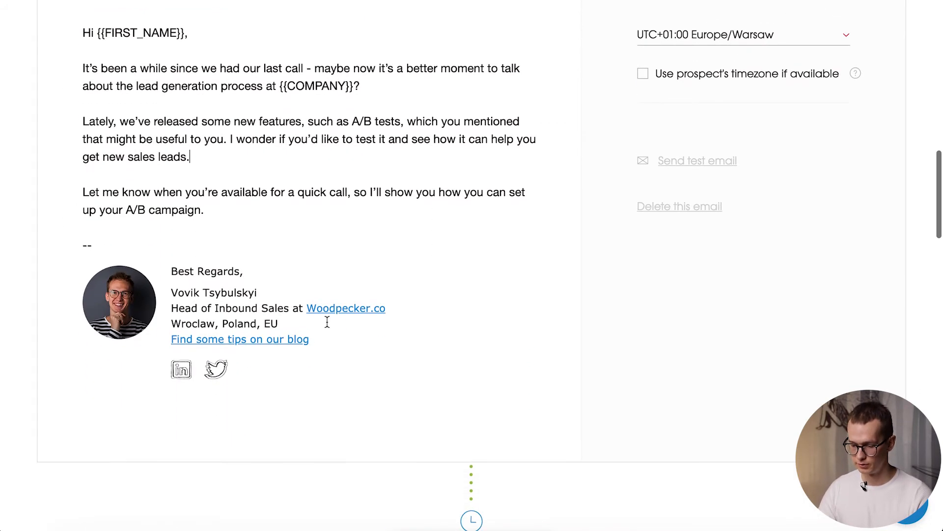
{"action": "left_click_drag", "start_coordinate": [307, 308], "coordinate": [386, 309]}
{"action": "scroll", "coordinate": [320, 130], "scroll_direction": "up", "scroll_amount": 5}
{"action": "scroll", "coordinate": [320, 130], "scroll_direction": "up", "scroll_amount": 1}
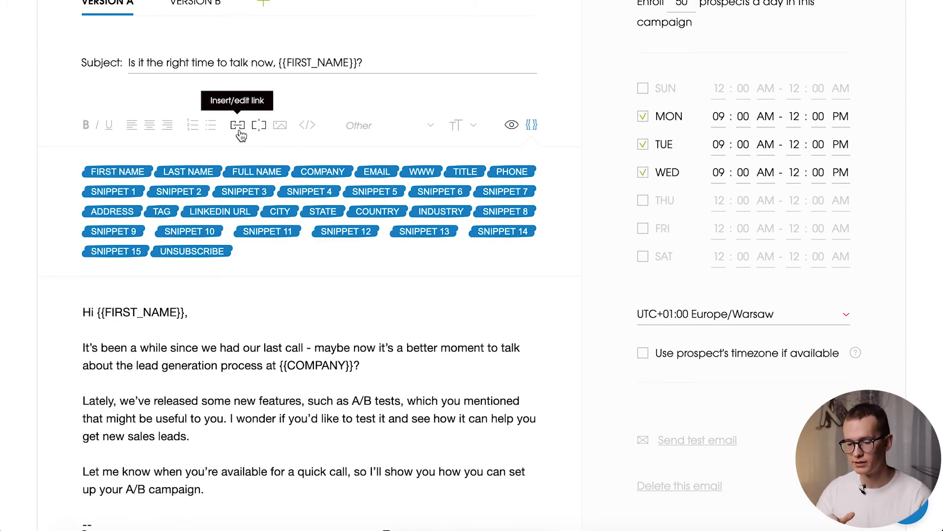
Enable 'Track clicks' on the Woodpecker.co signature link.
{"action": "left_click", "coordinate": [239, 129]}
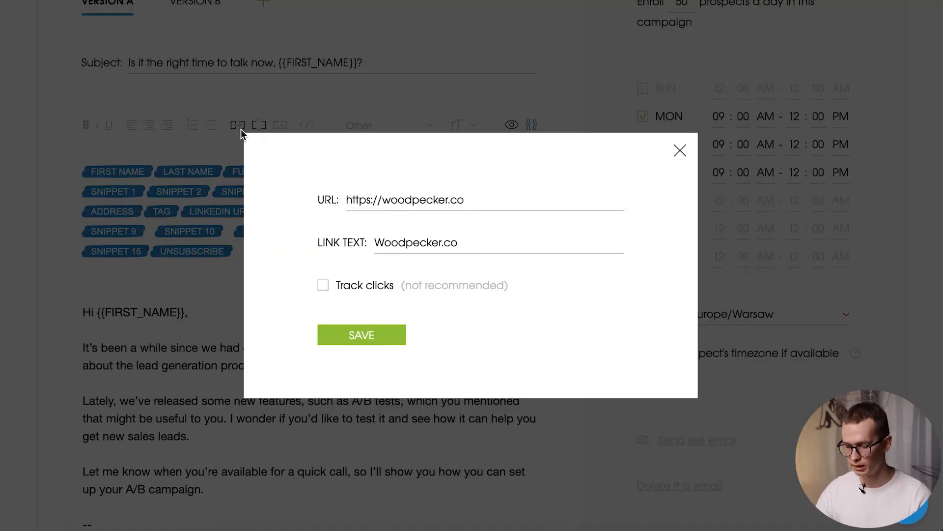
{"action": "left_click", "coordinate": [326, 289]}
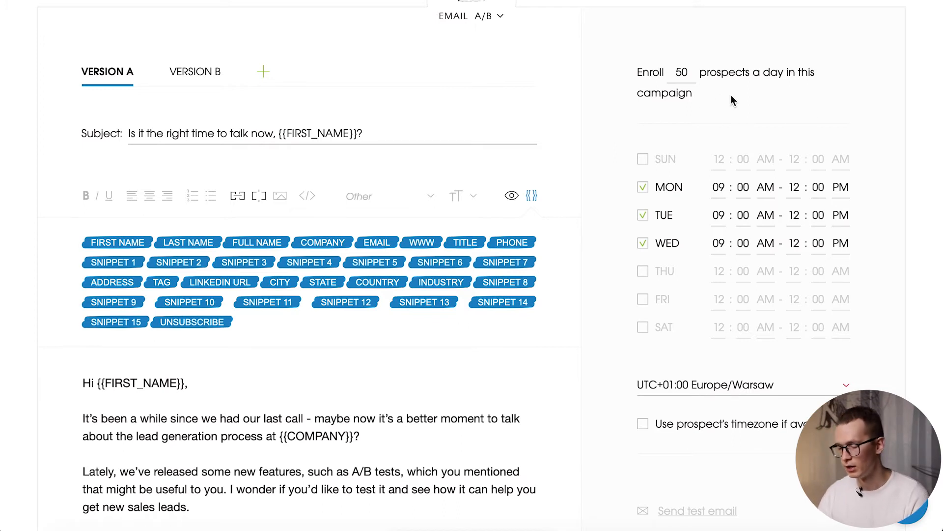
Change the daily prospect enrollment from 50 to 100.
{"action": "left_click", "coordinate": [689, 71]}
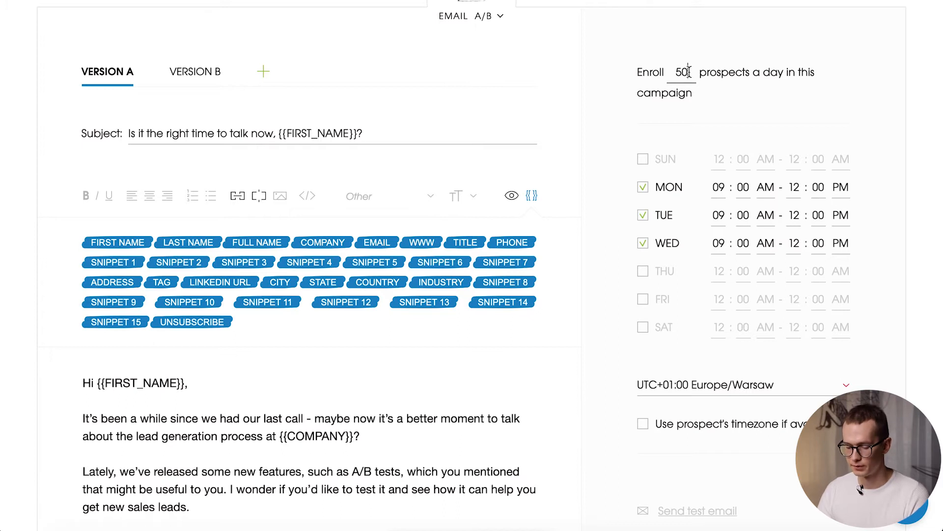
{"action": "key", "text": "BackSpace"}
{"action": "key", "text": "BackSpace"}
{"action": "type", "text": "100"}
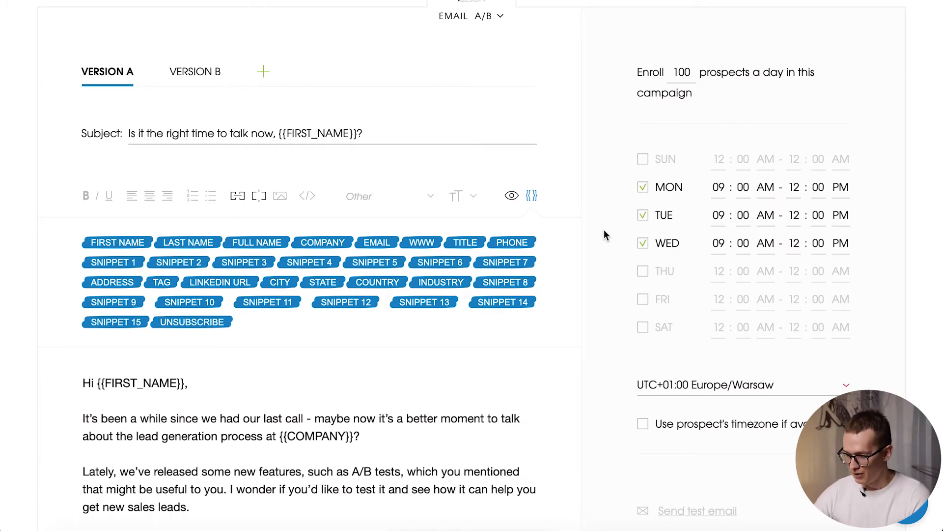
{"action": "scroll", "coordinate": [642, 260], "scroll_direction": "down", "scroll_amount": 4}
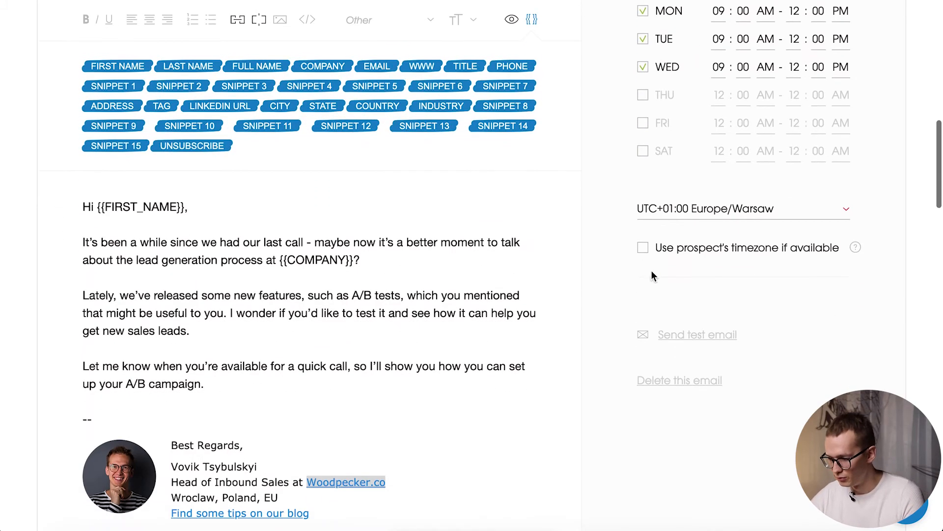
{"action": "left_click", "coordinate": [816, 215]}
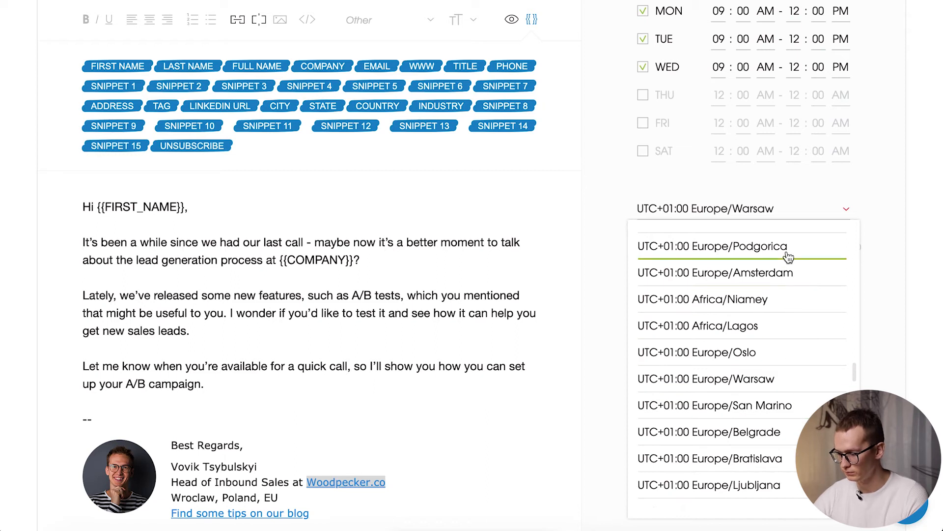
{"action": "left_click", "coordinate": [877, 264]}
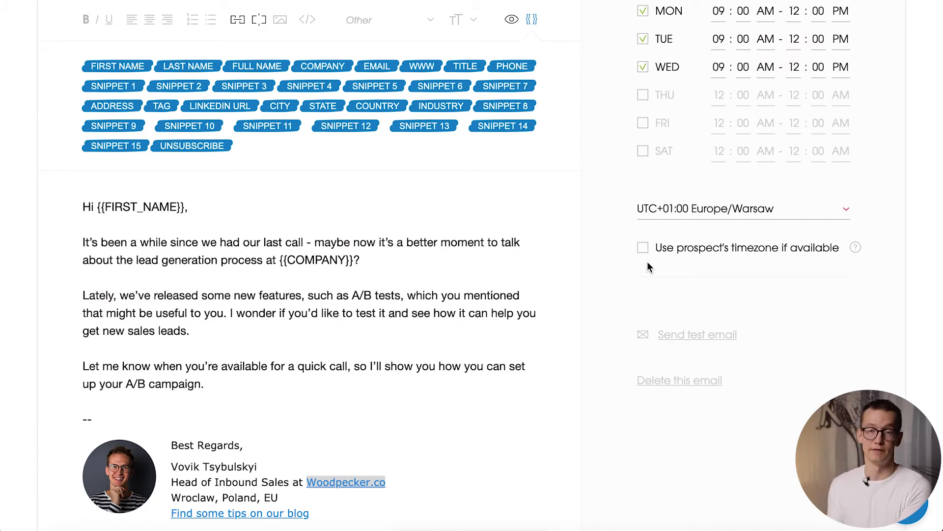
{"action": "scroll", "coordinate": [764, 445], "scroll_direction": "down", "scroll_amount": 1}
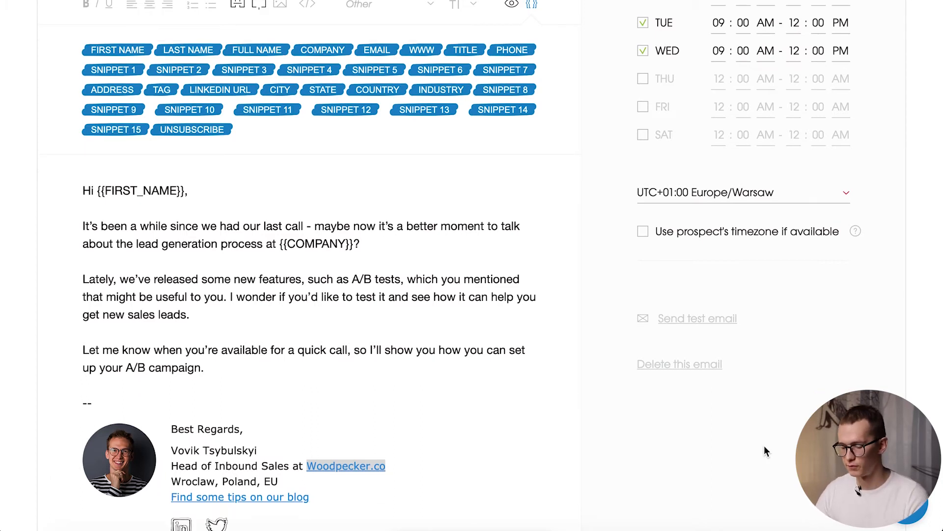
{"action": "scroll", "coordinate": [764, 445], "scroll_direction": "down", "scroll_amount": 5}
{"action": "scroll", "coordinate": [764, 446], "scroll_direction": "down", "scroll_amount": 6}
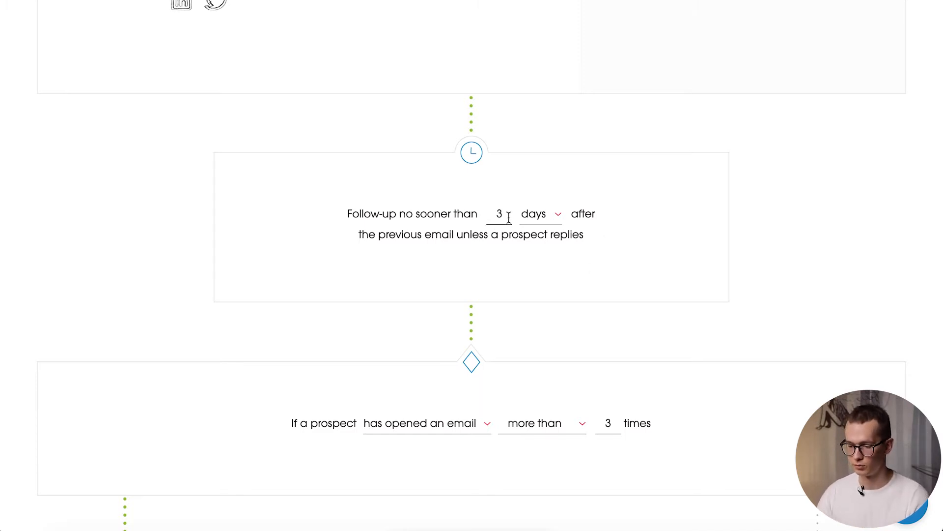
{"action": "left_click", "coordinate": [509, 216]}
{"action": "key", "text": "BackSpace"}
{"action": "type", "text": "5"}
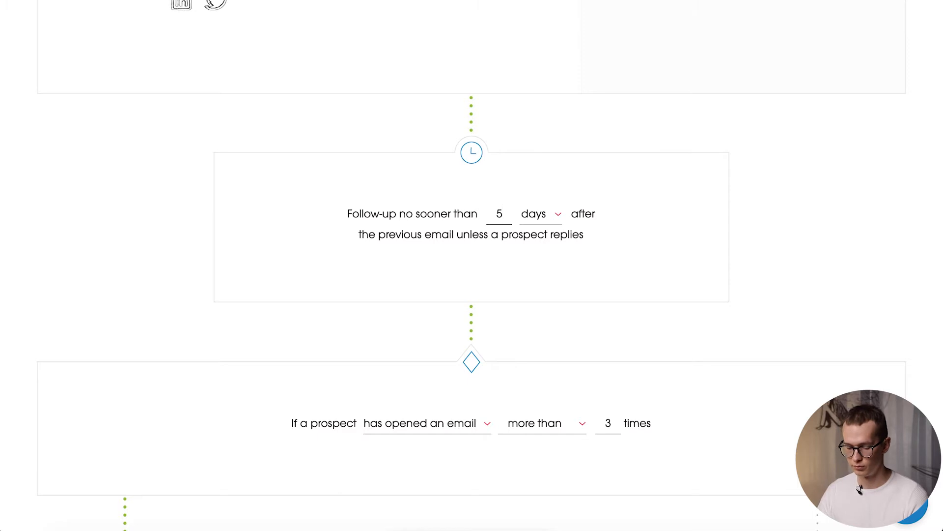
{"action": "type", "text": "2"}
{"action": "key", "text": "BackSpace"}
{"action": "key", "text": "BackSpace"}
{"action": "type", "text": "2"}
{"action": "left_click", "coordinate": [533, 219]}
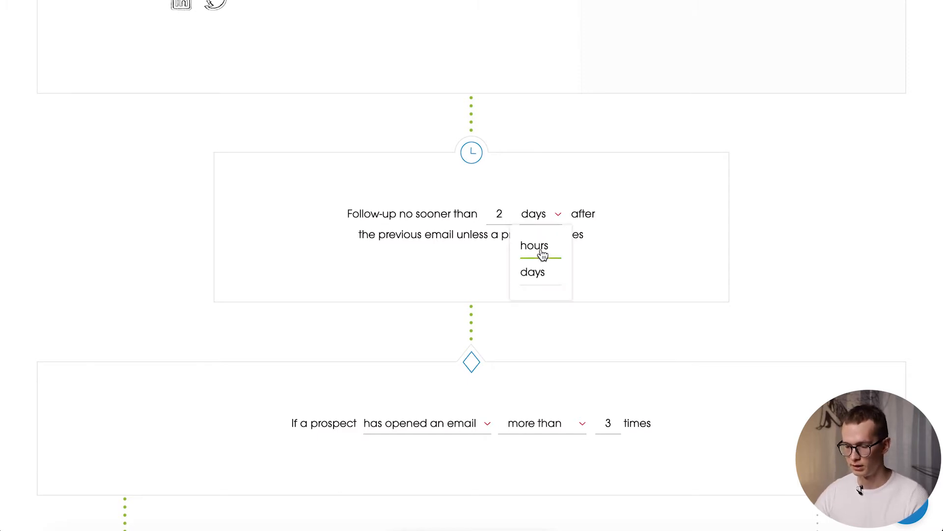
{"action": "left_click", "coordinate": [524, 244]}
{"action": "left_click", "coordinate": [502, 212]}
{"action": "key", "text": "BackSpace"}
{"action": "type", "text": "3"}
{"action": "left_click", "coordinate": [551, 216]}
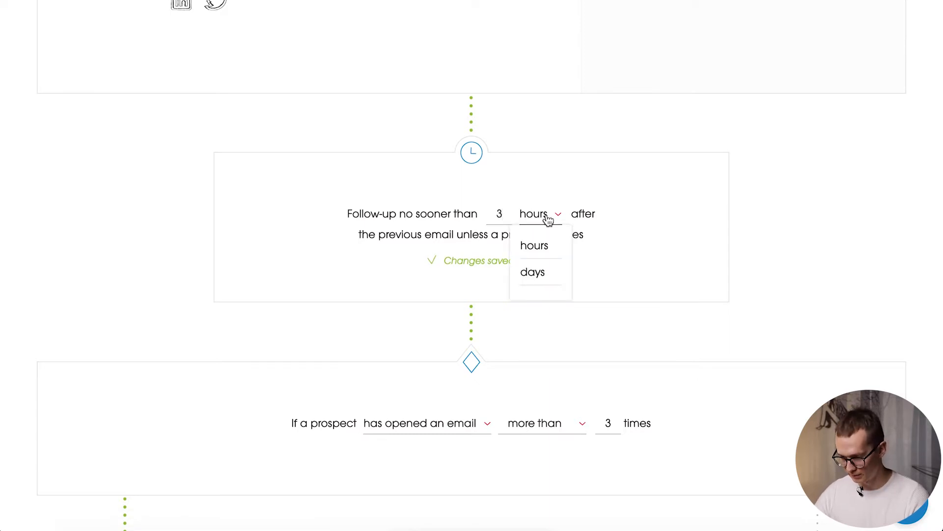
{"action": "left_click", "coordinate": [547, 272]}
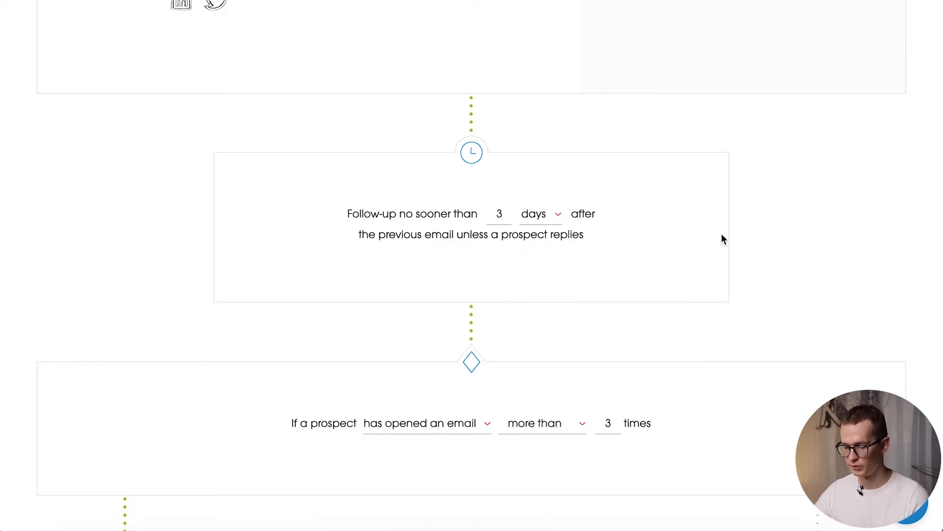
{"action": "scroll", "coordinate": [722, 239], "scroll_direction": "down", "scroll_amount": 5}
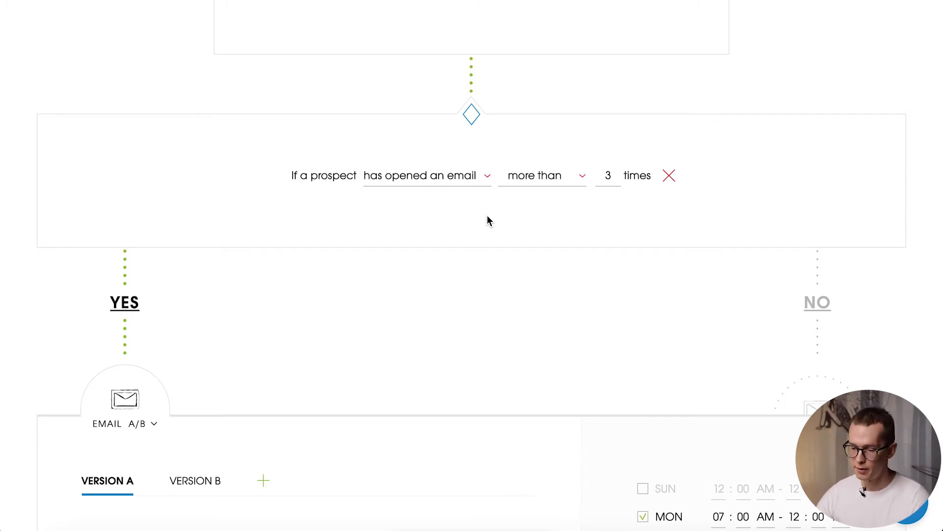
{"action": "scroll", "coordinate": [489, 219], "scroll_direction": "down", "scroll_amount": 8}
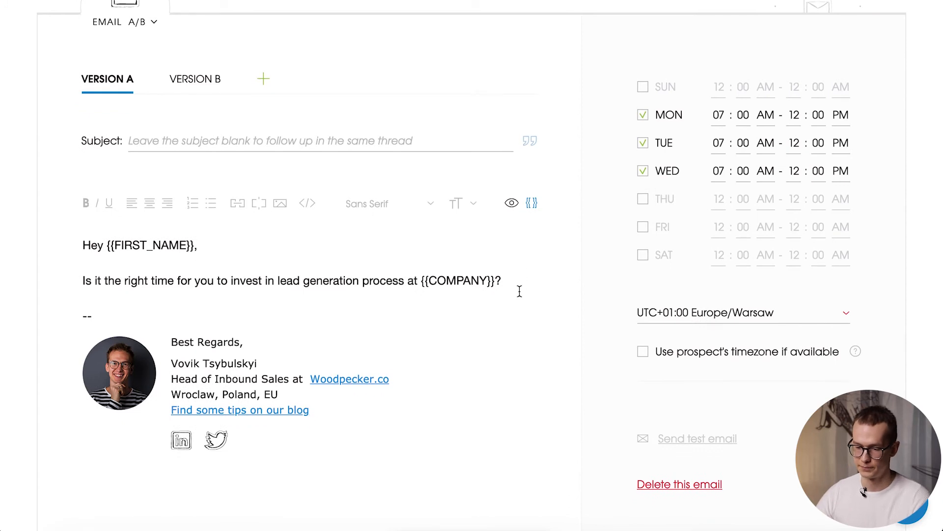
{"action": "scroll", "coordinate": [519, 291], "scroll_direction": "down", "scroll_amount": 10}
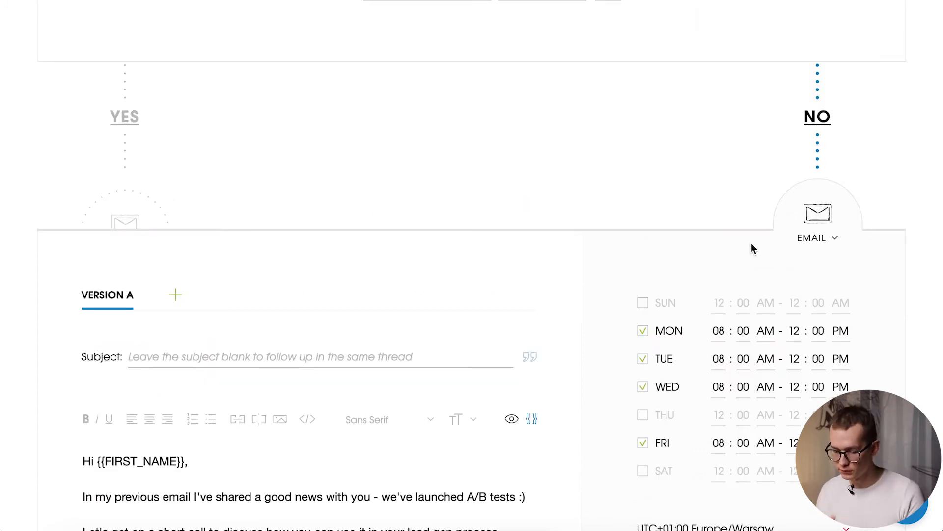
{"action": "scroll", "coordinate": [752, 246], "scroll_direction": "down", "scroll_amount": 5}
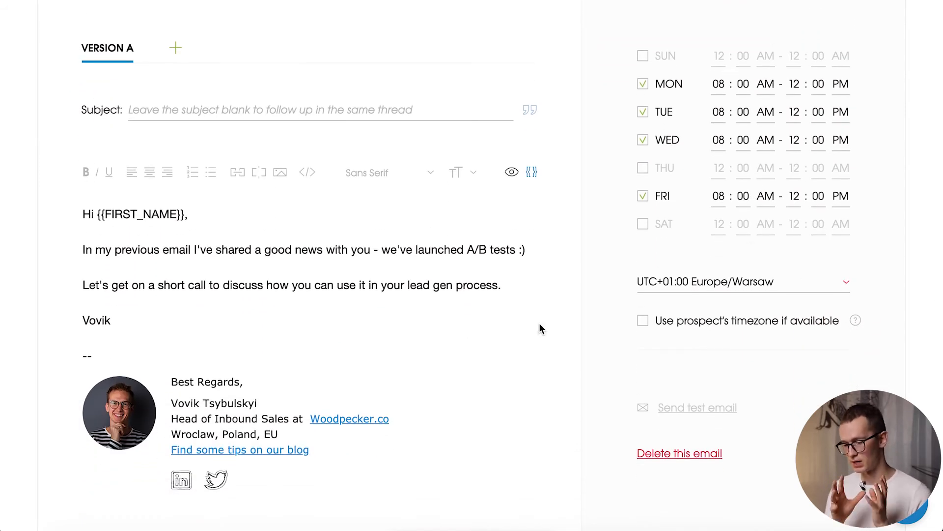
{"action": "scroll", "coordinate": [540, 325], "scroll_direction": "up", "scroll_amount": 8}
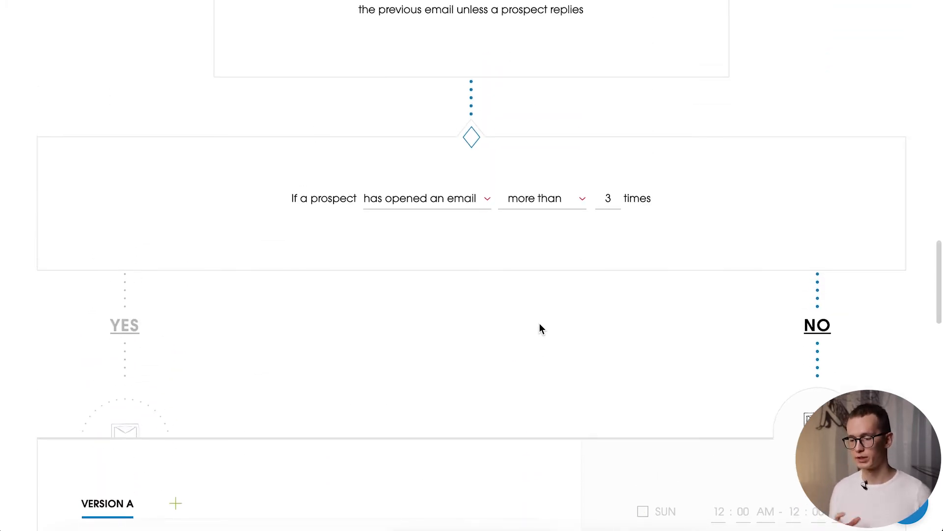
Set the condition to 'has a snippet' TAG equal to #CEO.
{"action": "left_click", "coordinate": [485, 200]}
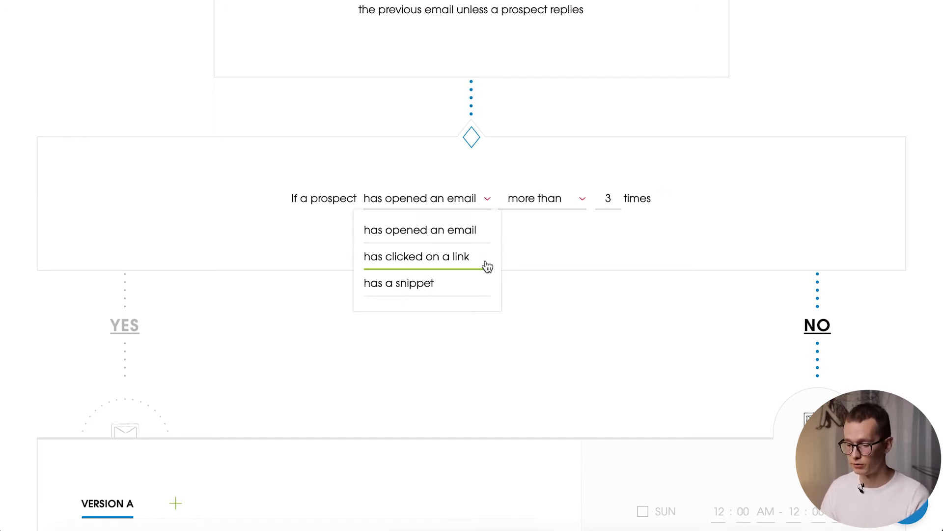
{"action": "left_click", "coordinate": [466, 291]}
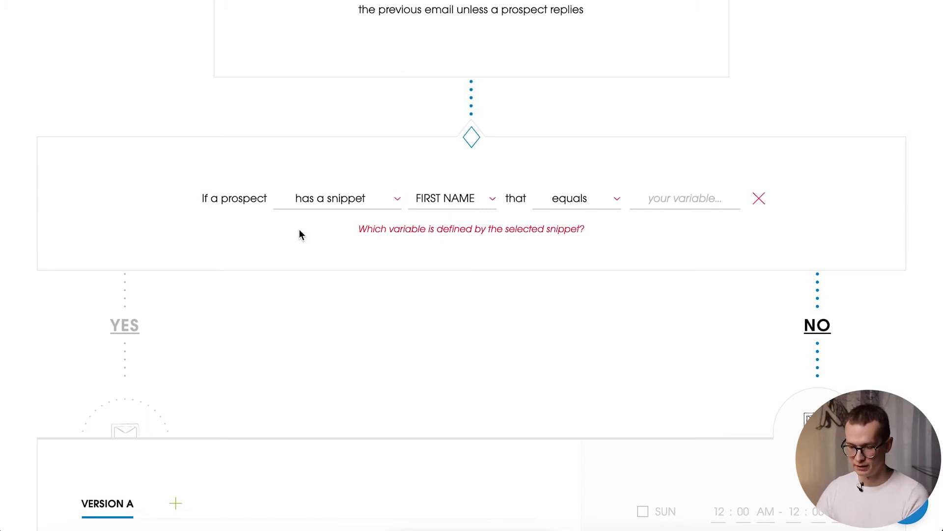
{"action": "left_click", "coordinate": [466, 202]}
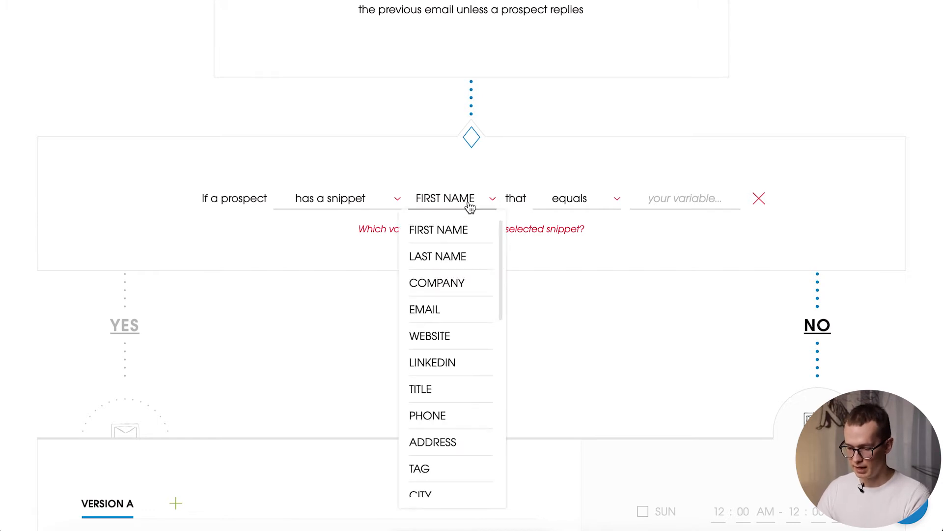
{"action": "left_click", "coordinate": [450, 468]}
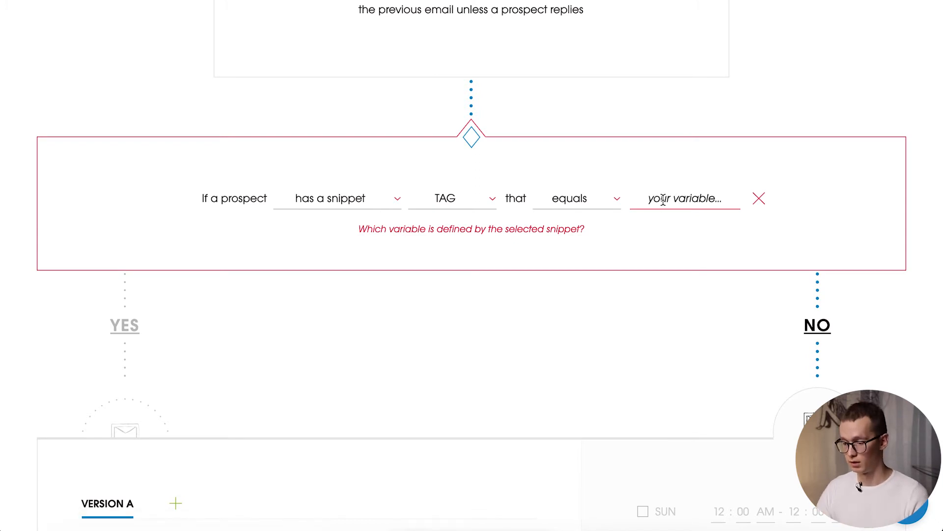
{"action": "left_click", "coordinate": [676, 197]}
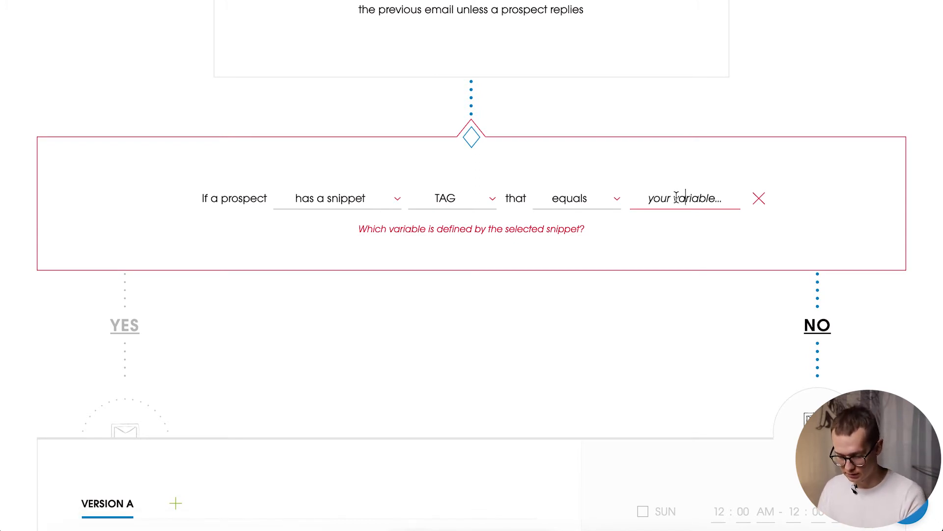
{"action": "type", "text": "#CEO"}
{"action": "left_click", "coordinate": [701, 236]}
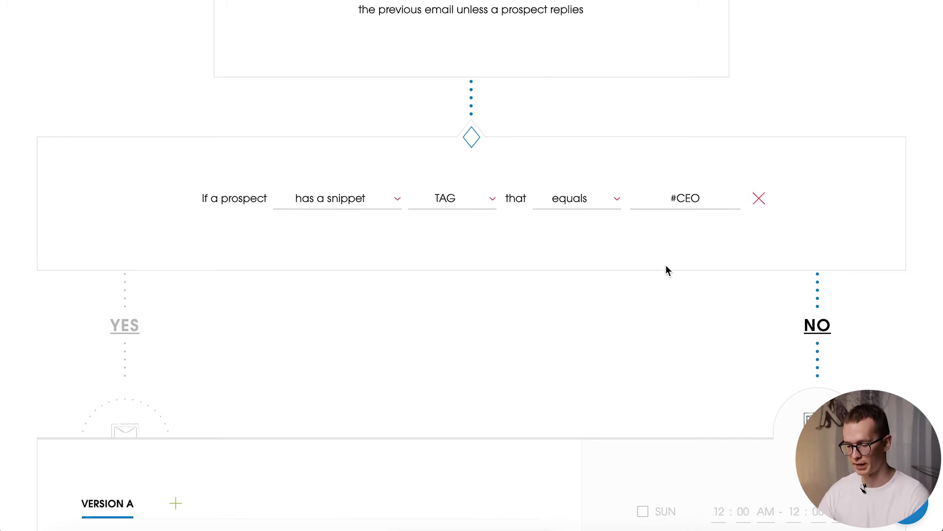
{"action": "scroll", "coordinate": [640, 265], "scroll_direction": "down", "scroll_amount": 10}
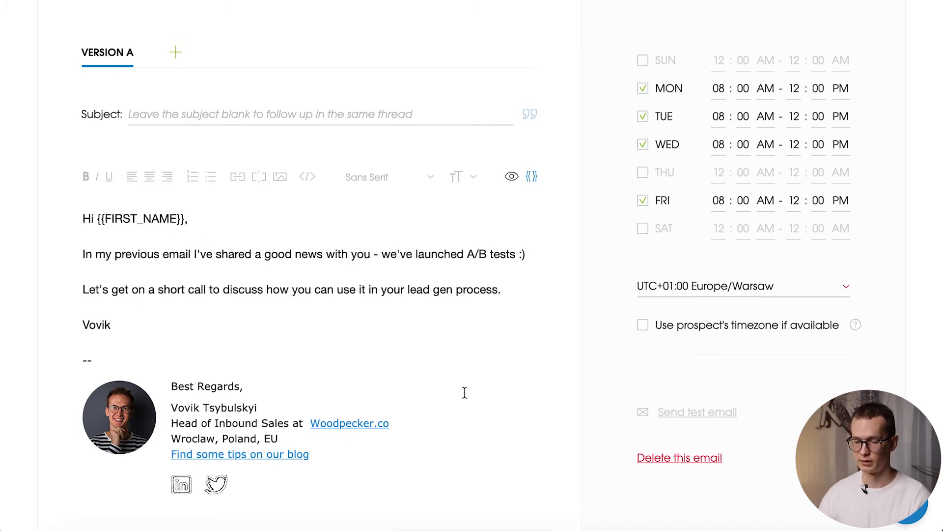
Expand step 2, Prospects, to show file, database, integrations and manual options.
{"action": "left_click", "coordinate": [326, 120]}
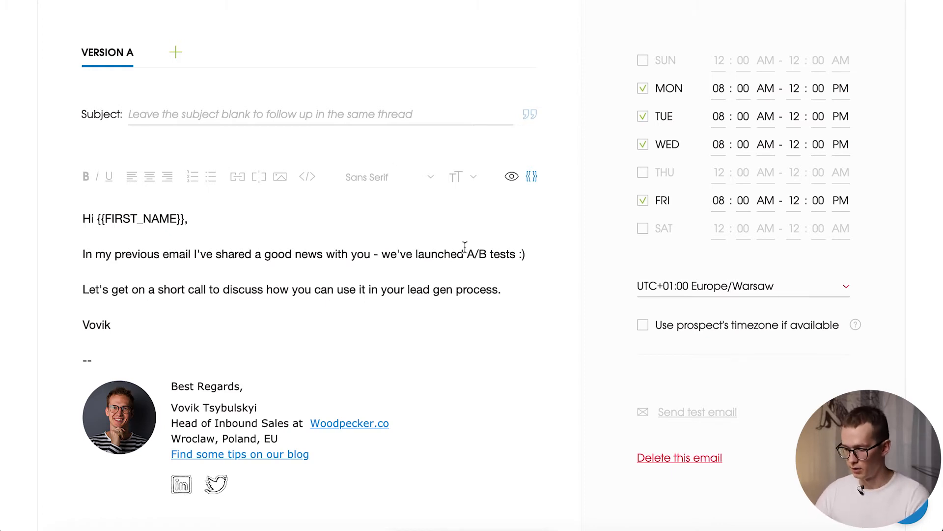
{"action": "scroll", "coordinate": [495, 331], "scroll_direction": "down", "scroll_amount": 10}
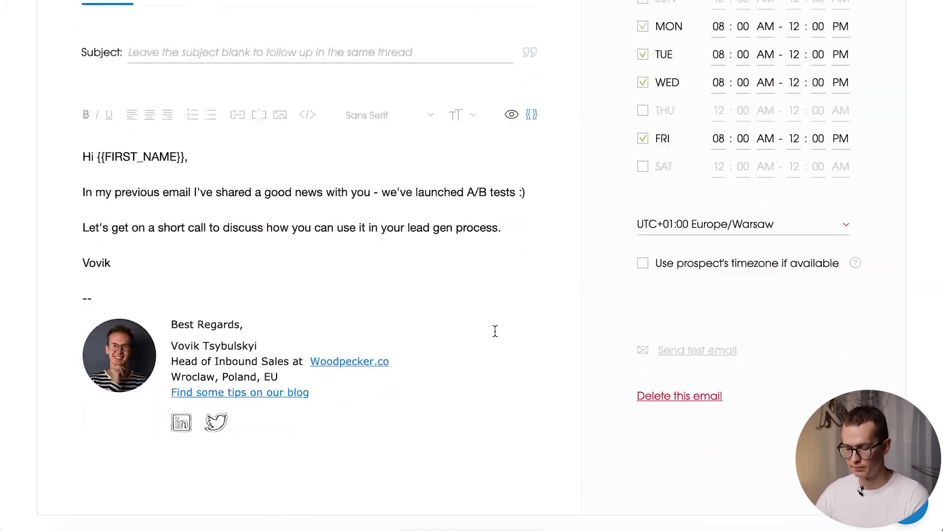
{"action": "scroll", "coordinate": [494, 331], "scroll_direction": "down", "scroll_amount": 5}
{"action": "mouse_move", "coordinate": [503, 225]}
{"action": "left_click", "coordinate": [548, 215]}
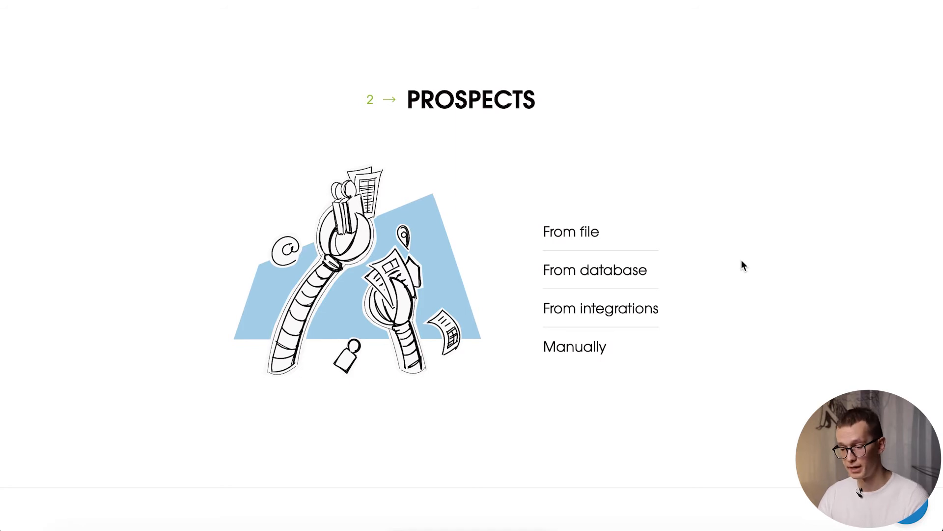
Select Sample File.csv as the import file on the From file page.
{"action": "left_click", "coordinate": [632, 239]}
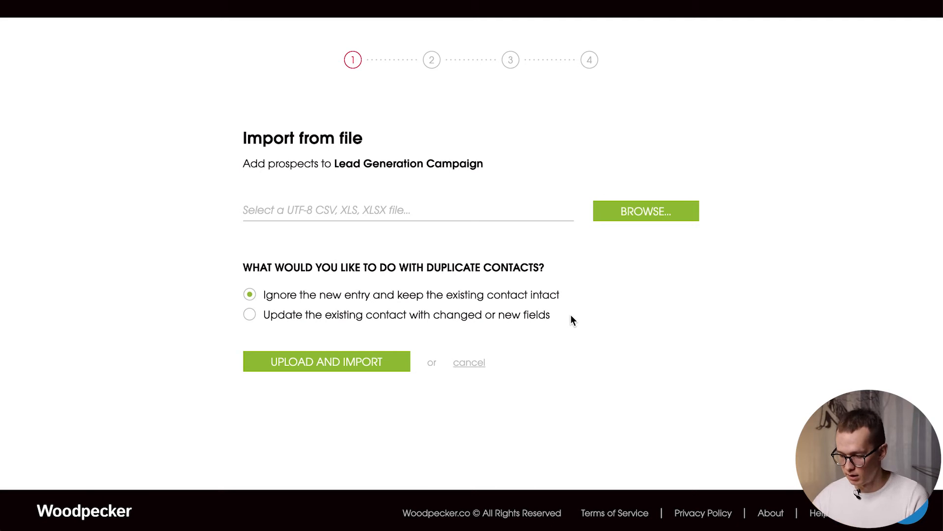
{"action": "left_click", "coordinate": [650, 217]}
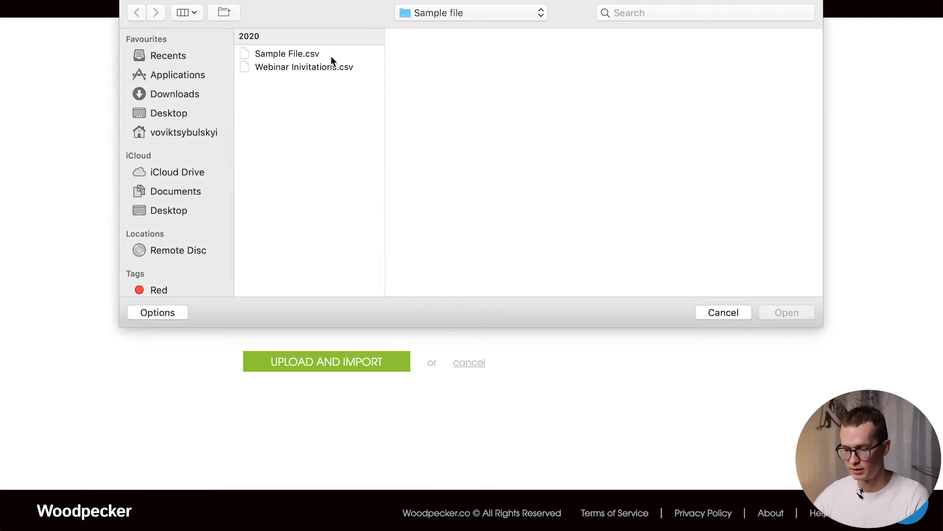
{"action": "left_click", "coordinate": [331, 55]}
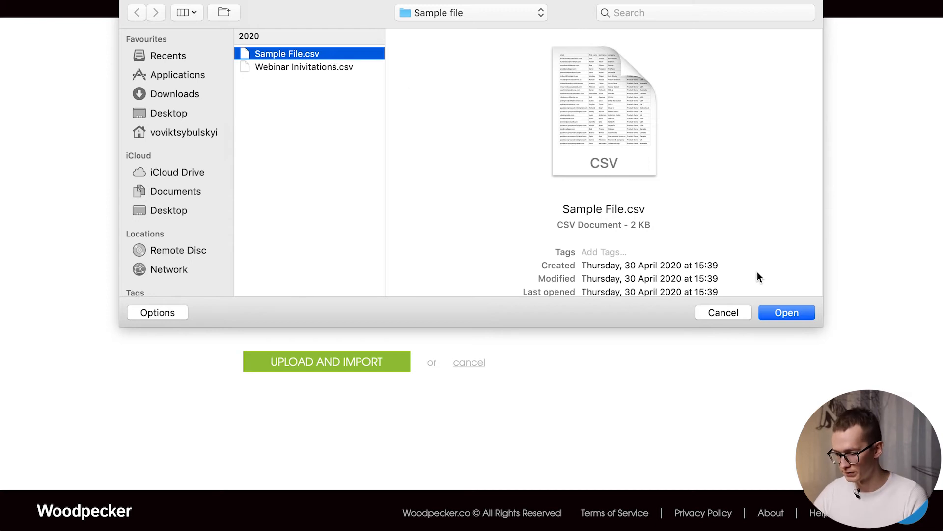
{"action": "left_click", "coordinate": [794, 312]}
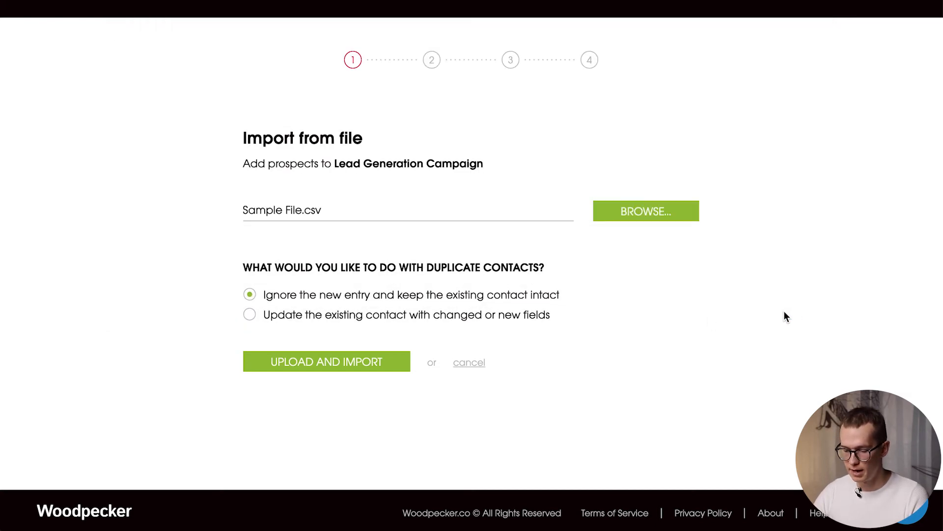
Upload and import Sample File.csv with the matched fields, yielding 25 duplicates and 0 imported.
{"action": "left_click", "coordinate": [357, 365]}
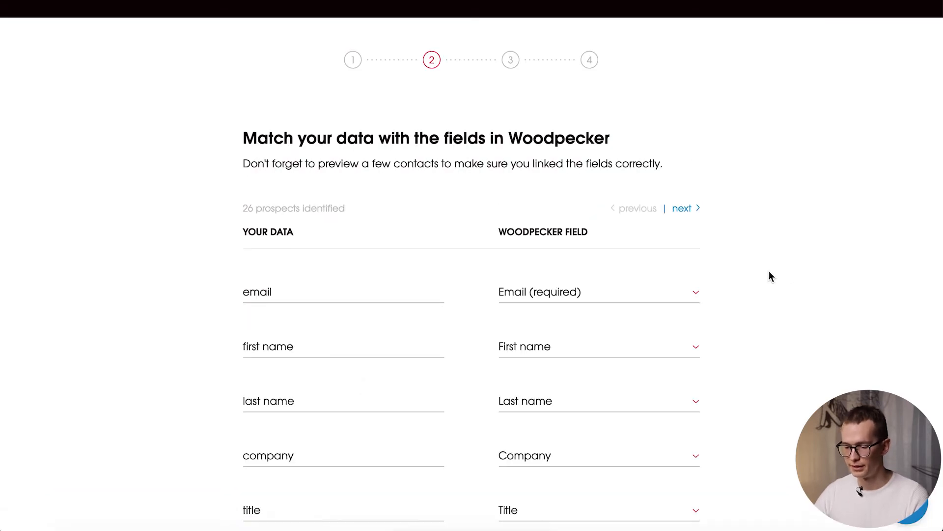
{"action": "scroll", "coordinate": [770, 273], "scroll_direction": "down", "scroll_amount": 4}
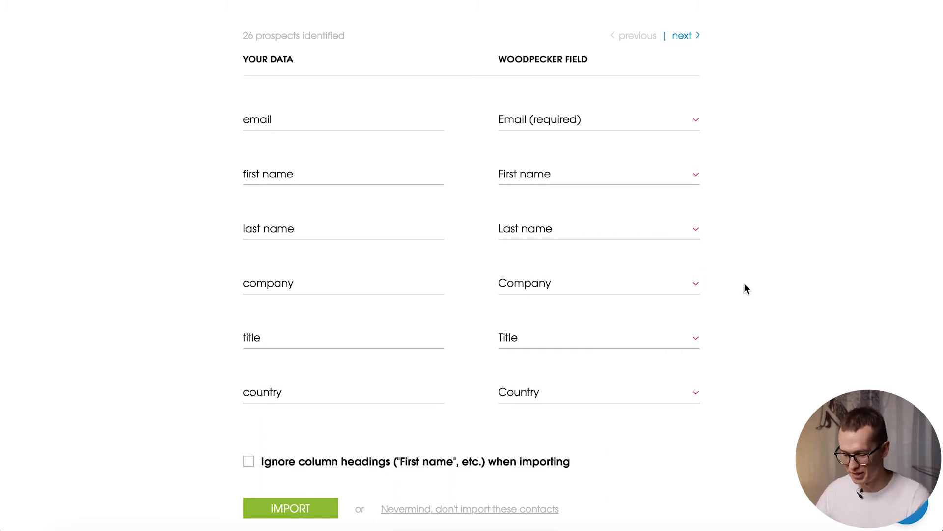
{"action": "scroll", "coordinate": [605, 334], "scroll_direction": "down", "scroll_amount": 2}
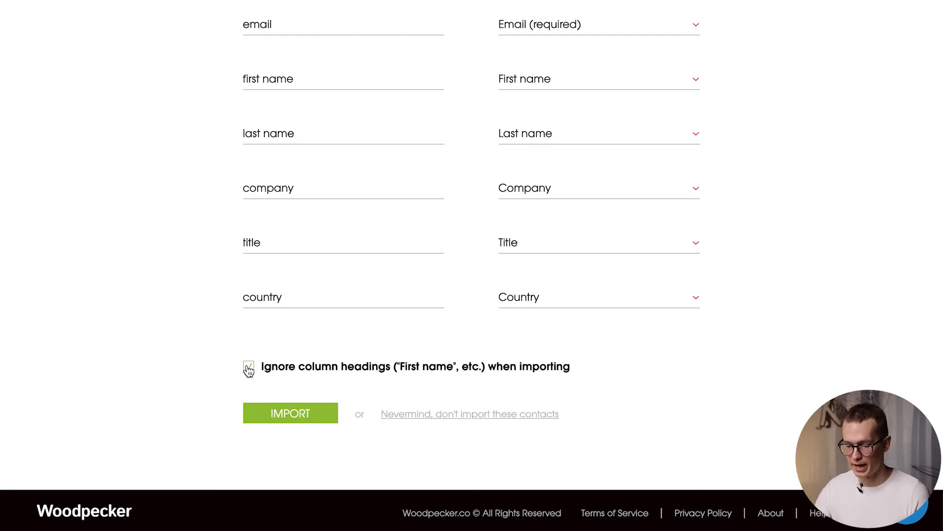
{"action": "left_click", "coordinate": [310, 414]}
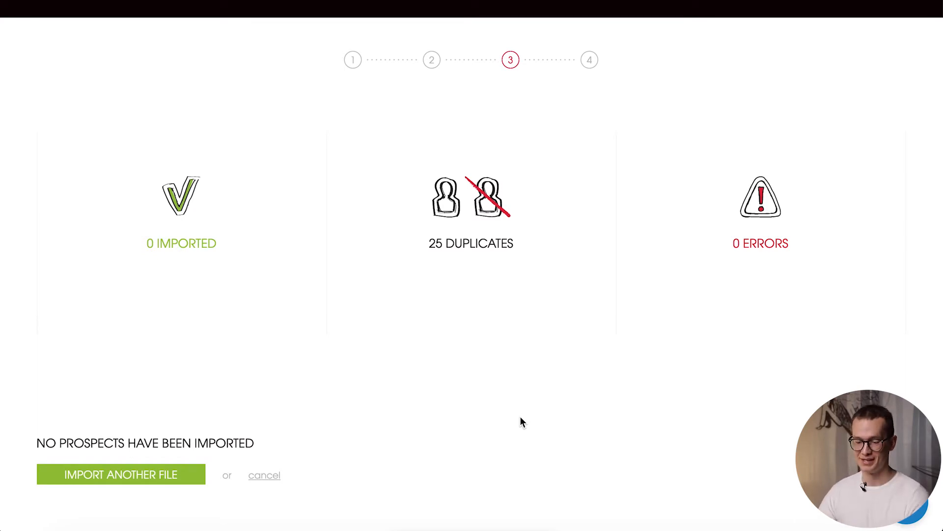
{"action": "left_click", "coordinate": [264, 476]}
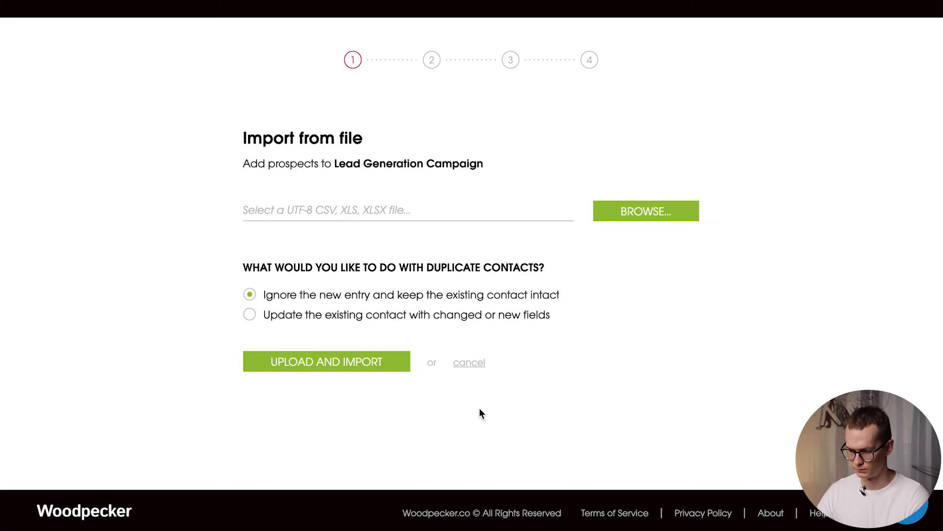
Abandon the file import and add prospects from the database instead.
{"action": "left_click", "coordinate": [469, 363]}
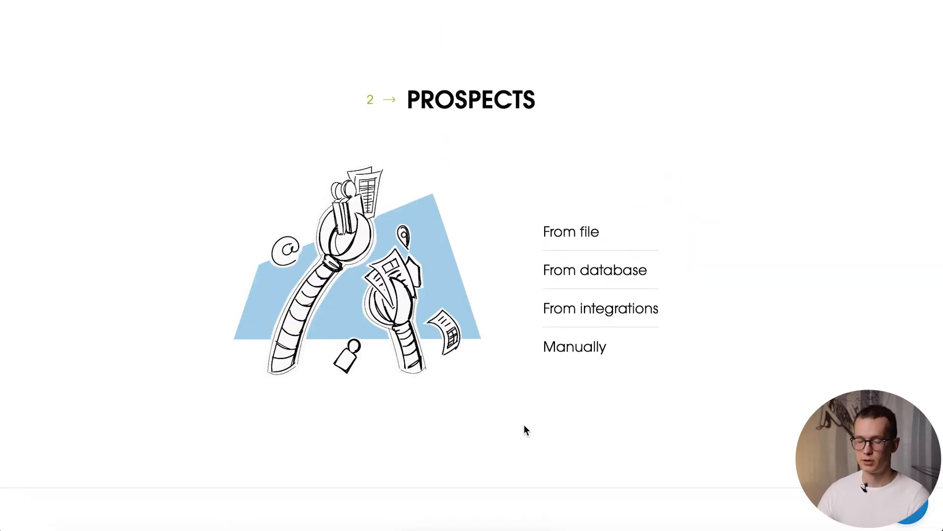
{"action": "left_click", "coordinate": [634, 278]}
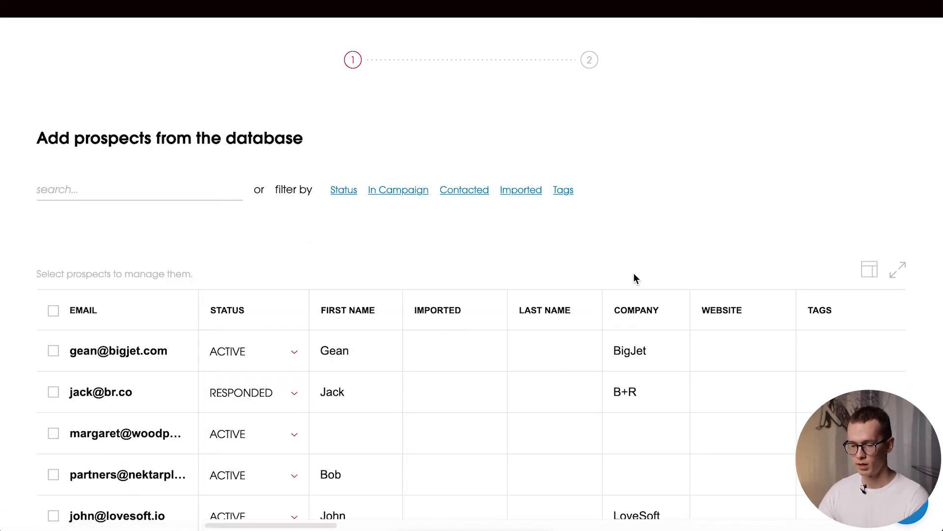
{"action": "scroll", "coordinate": [634, 279], "scroll_direction": "down", "scroll_amount": 4}
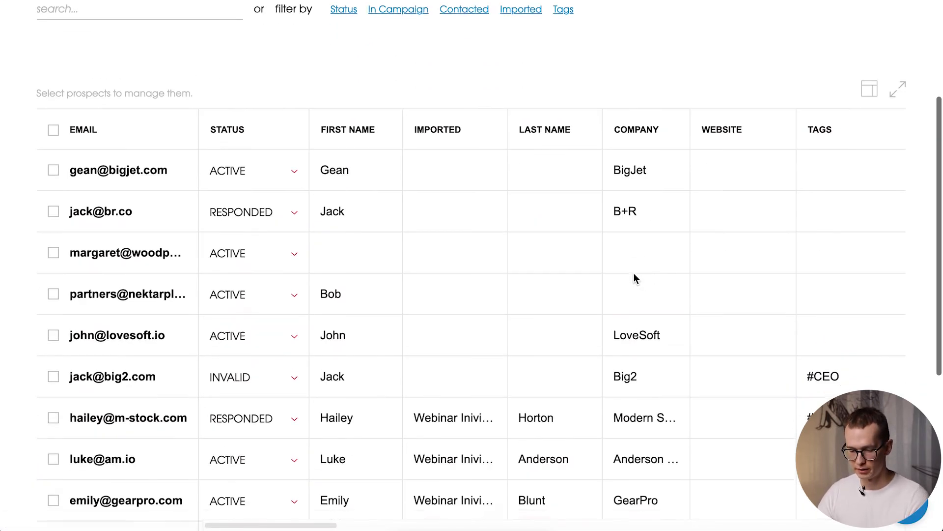
{"action": "scroll", "coordinate": [634, 279], "scroll_direction": "up", "scroll_amount": 3}
{"action": "scroll", "coordinate": [634, 279], "scroll_direction": "up", "scroll_amount": 1}
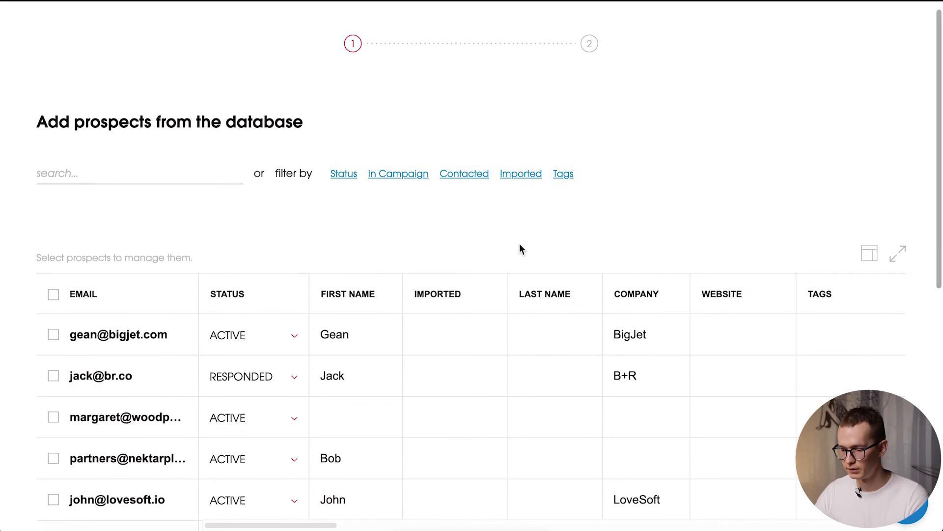
Filter the database by the Sample File.csv import and select all 25 prospects.
{"action": "left_click", "coordinate": [529, 182]}
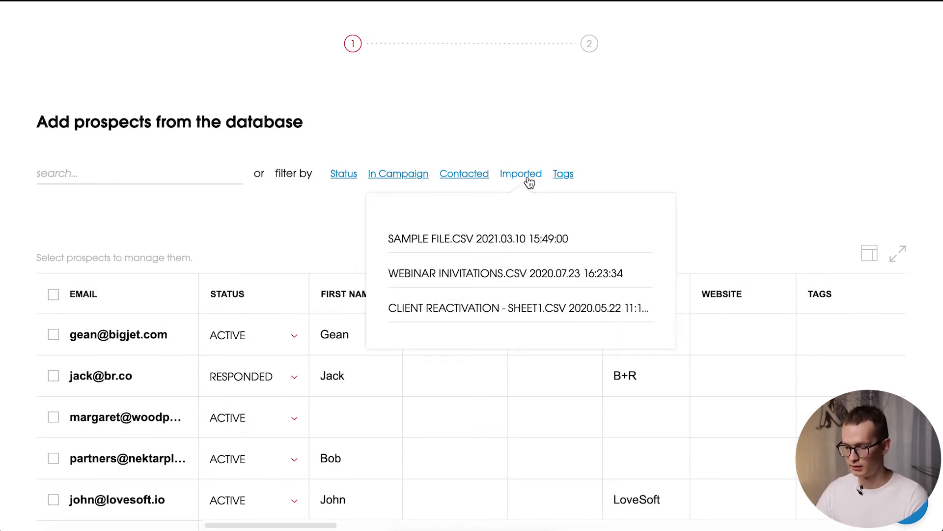
{"action": "left_click", "coordinate": [529, 250]}
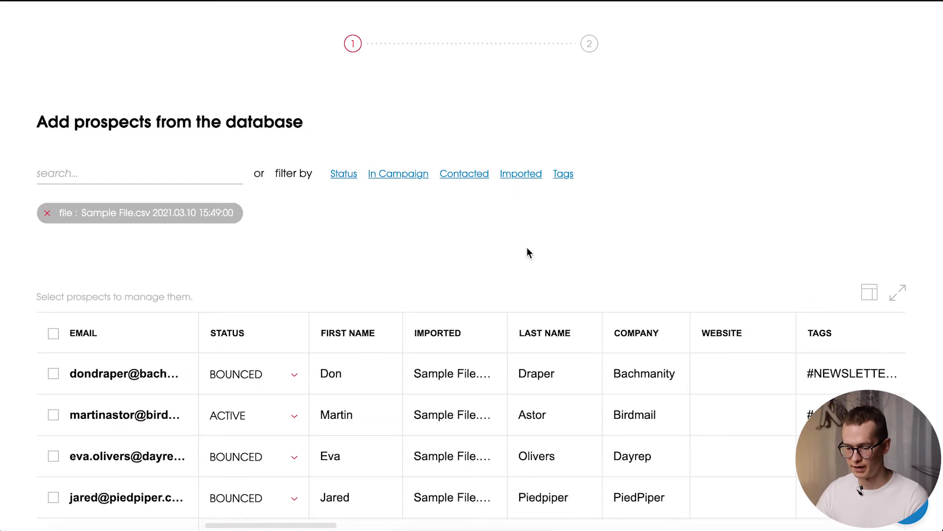
{"action": "scroll", "coordinate": [528, 253], "scroll_direction": "down", "scroll_amount": 3}
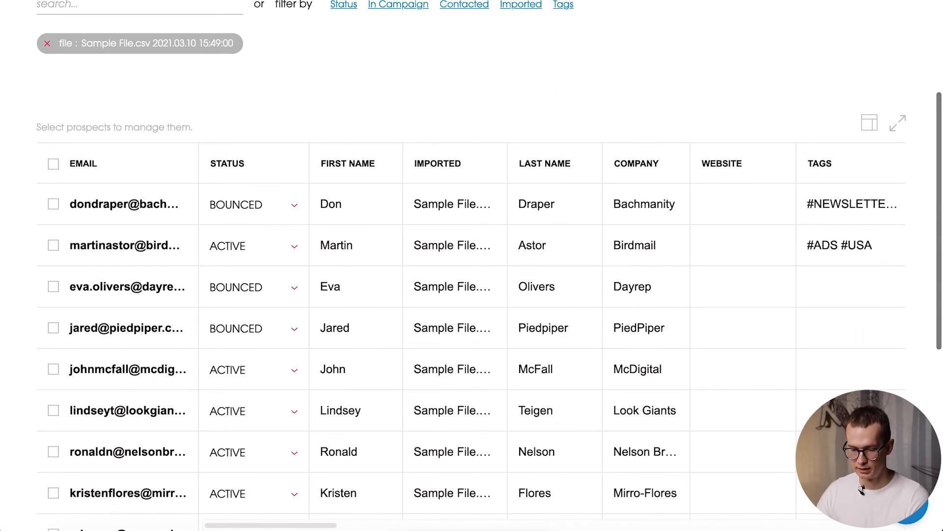
{"action": "left_click", "coordinate": [54, 167]}
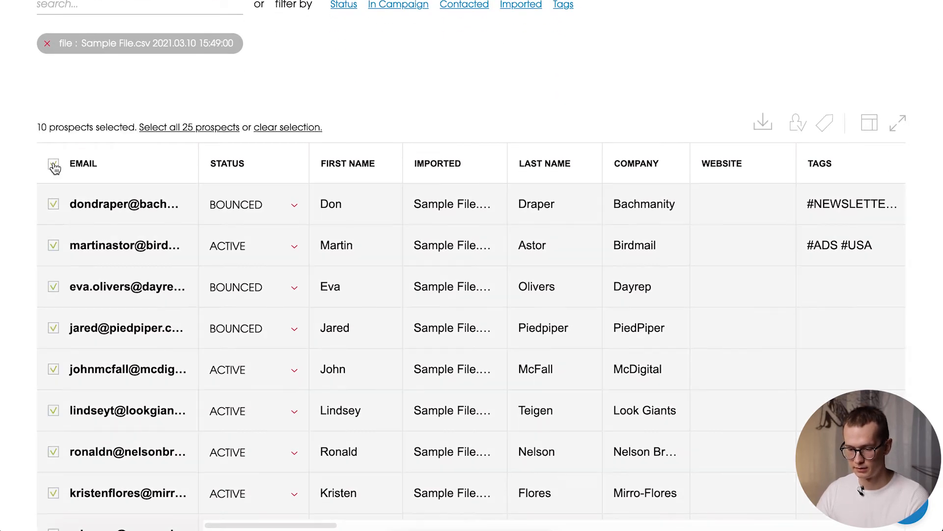
{"action": "left_click", "coordinate": [195, 129]}
{"action": "scroll", "coordinate": [389, 120], "scroll_direction": "down", "scroll_amount": 6}
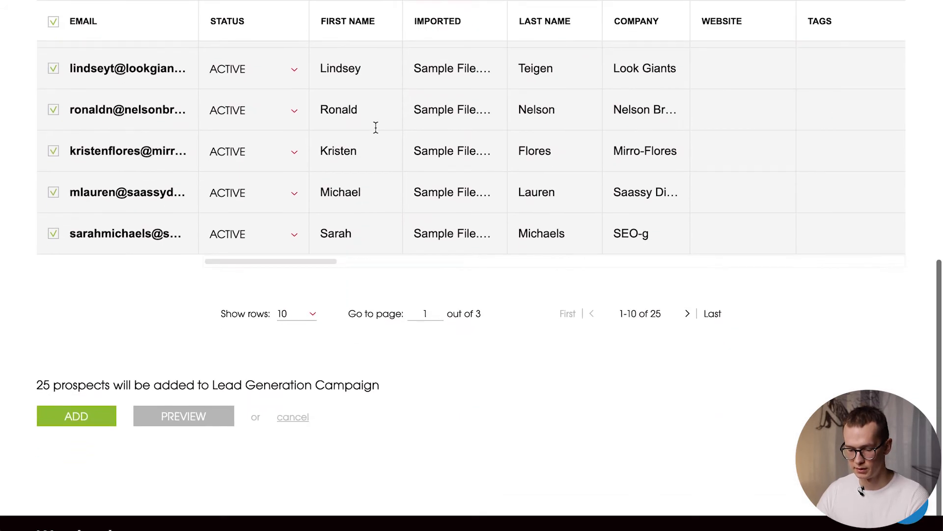
Add the 15 prospects to Lead Generation Campaign, including already-contacted ones and excluding responders.
{"action": "left_click", "coordinate": [76, 416]}
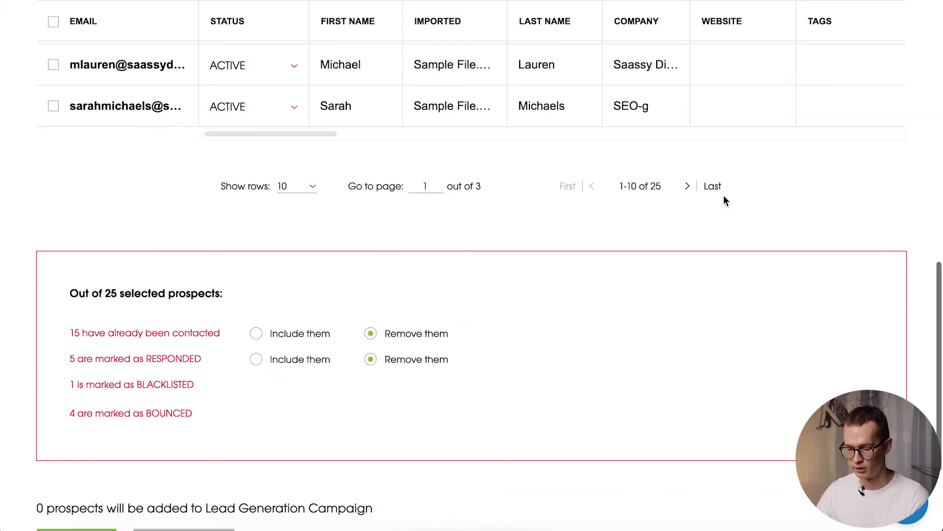
{"action": "scroll", "coordinate": [726, 200], "scroll_direction": "down", "scroll_amount": 1}
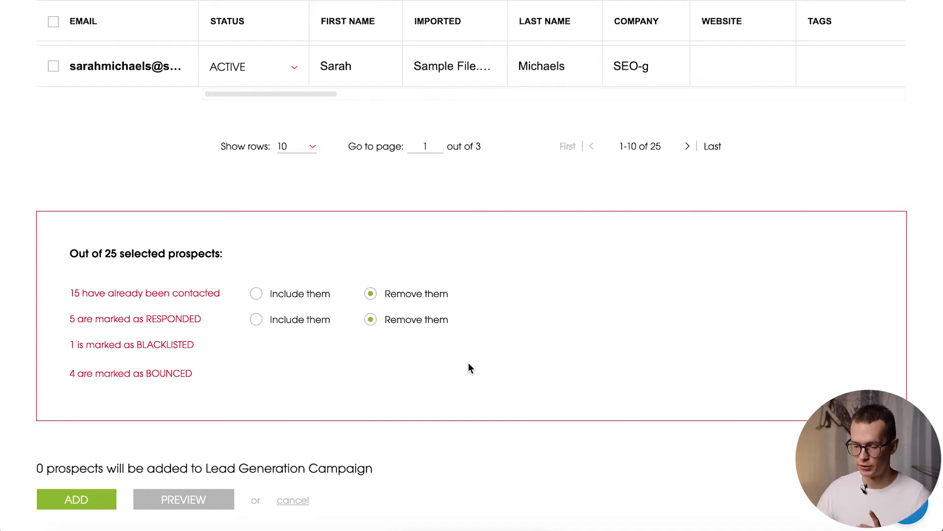
{"action": "left_click", "coordinate": [256, 294]}
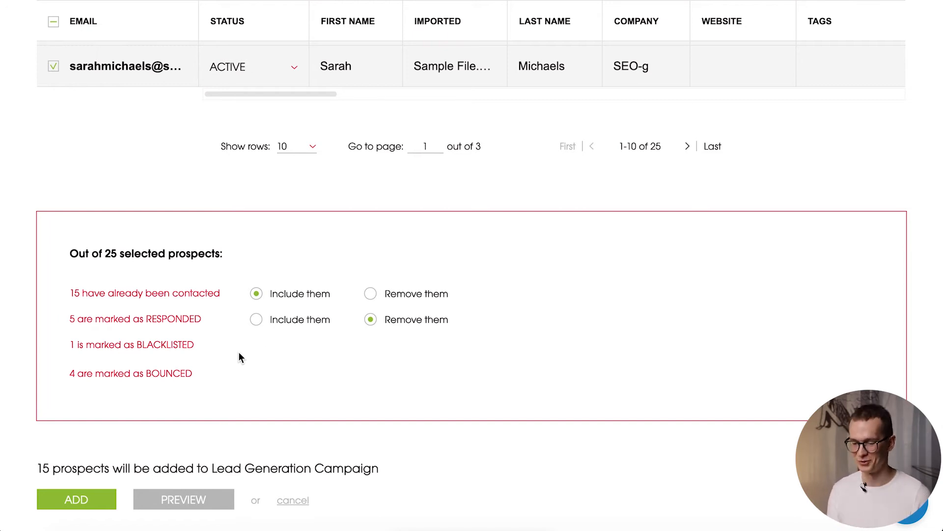
{"action": "scroll", "coordinate": [239, 357], "scroll_direction": "down", "scroll_amount": 2}
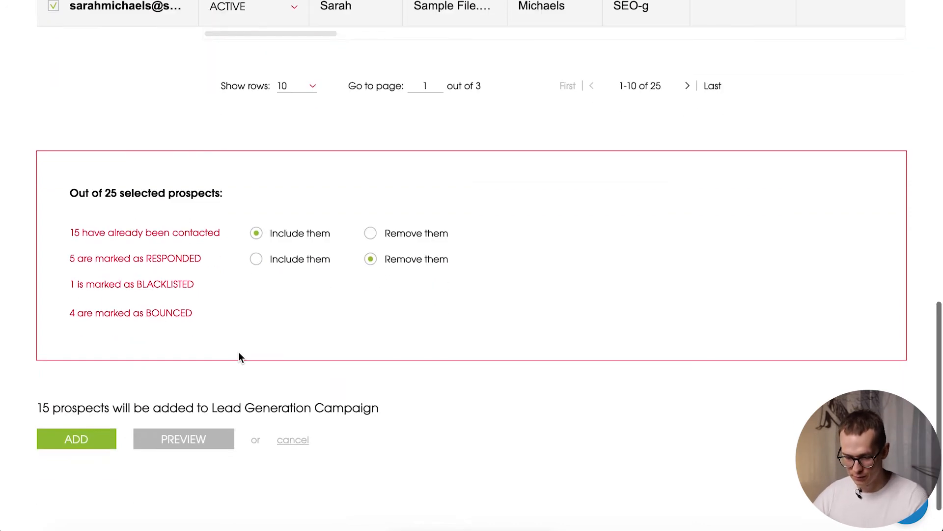
{"action": "left_click", "coordinate": [87, 444]}
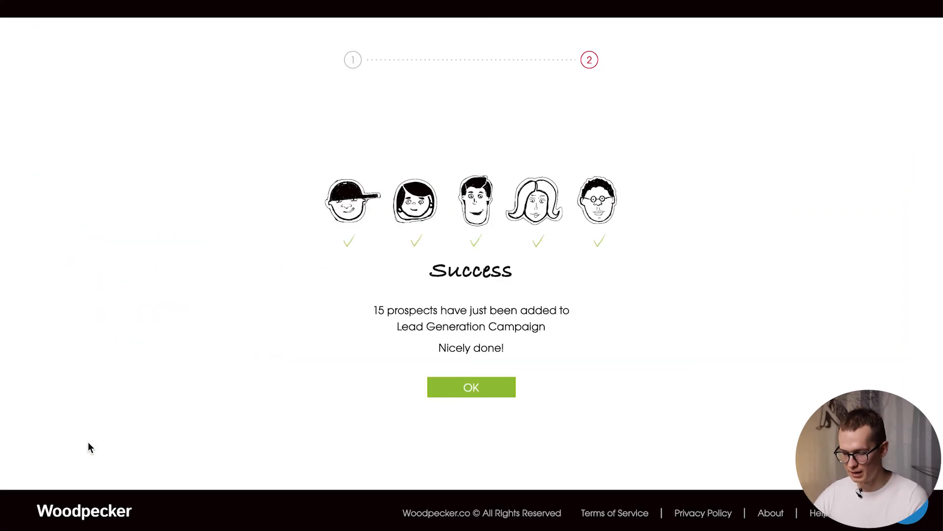
{"action": "left_click", "coordinate": [495, 390]}
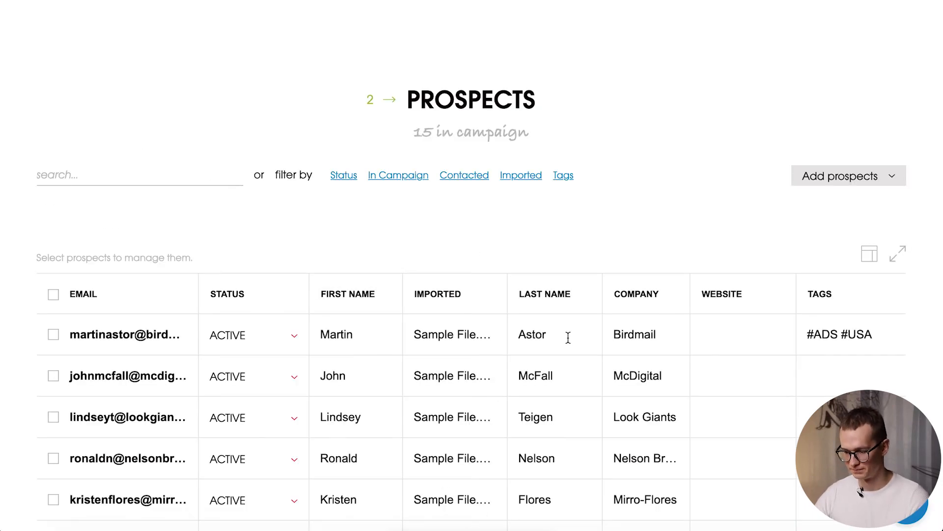
Expand the 3 → Summary section listing 15 prospects, Path YES/NO emails and the A/B test.
{"action": "scroll", "coordinate": [567, 337], "scroll_direction": "down", "scroll_amount": 4}
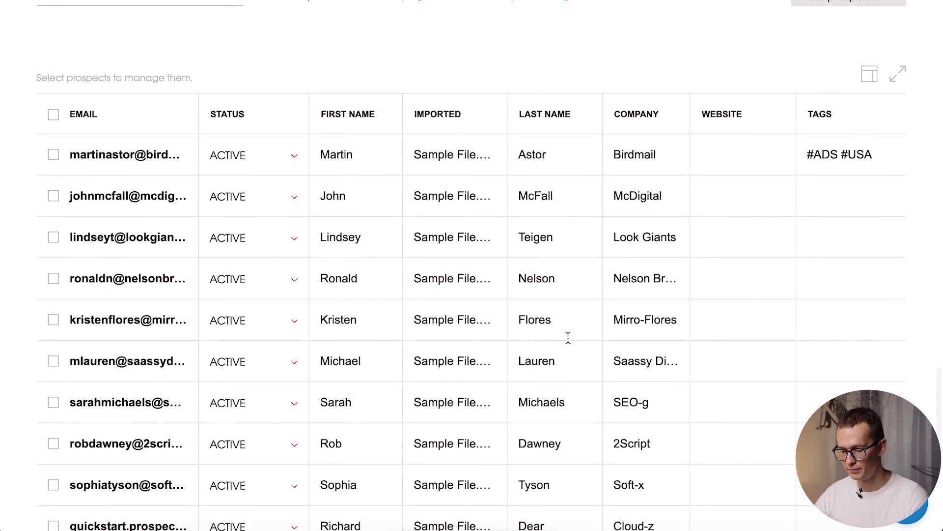
{"action": "scroll", "coordinate": [568, 337], "scroll_direction": "down", "scroll_amount": 10}
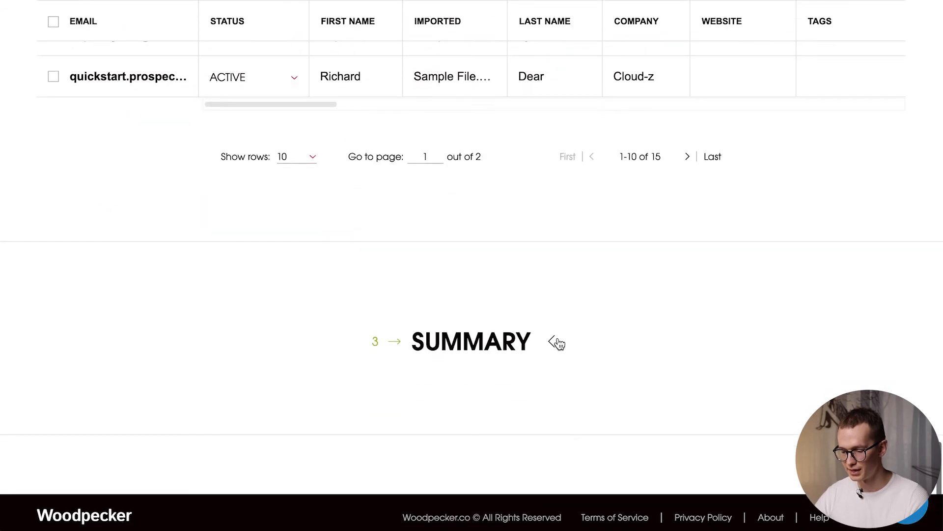
{"action": "left_click", "coordinate": [479, 343]}
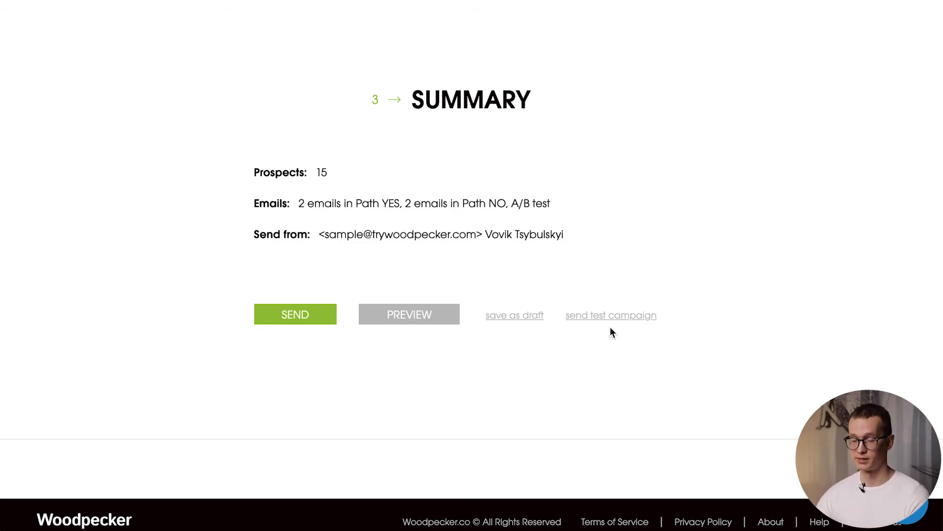
Preview the campaign and open prospect 3 of 15's personalised first email for editing.
{"action": "left_click", "coordinate": [445, 317]}
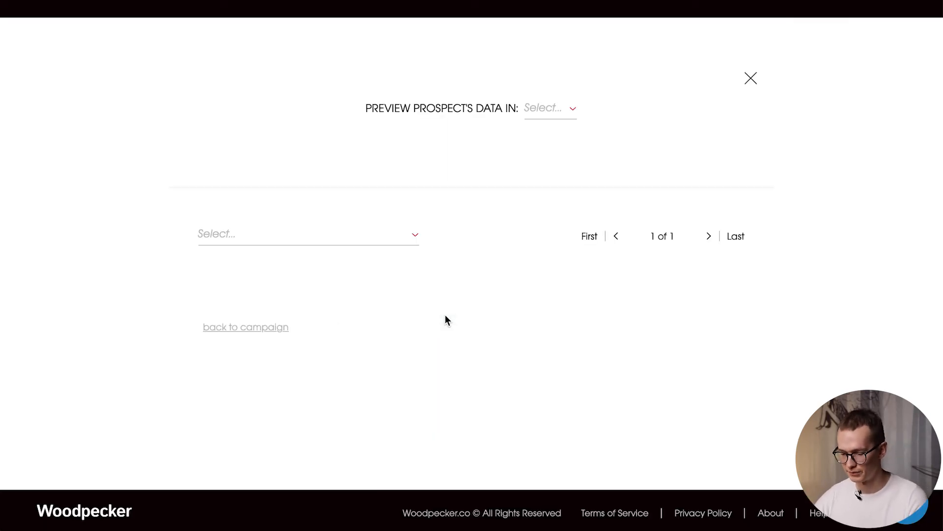
{"action": "scroll", "coordinate": [606, 301], "scroll_direction": "down", "scroll_amount": 5}
{"action": "scroll", "coordinate": [606, 298], "scroll_direction": "down", "scroll_amount": 3}
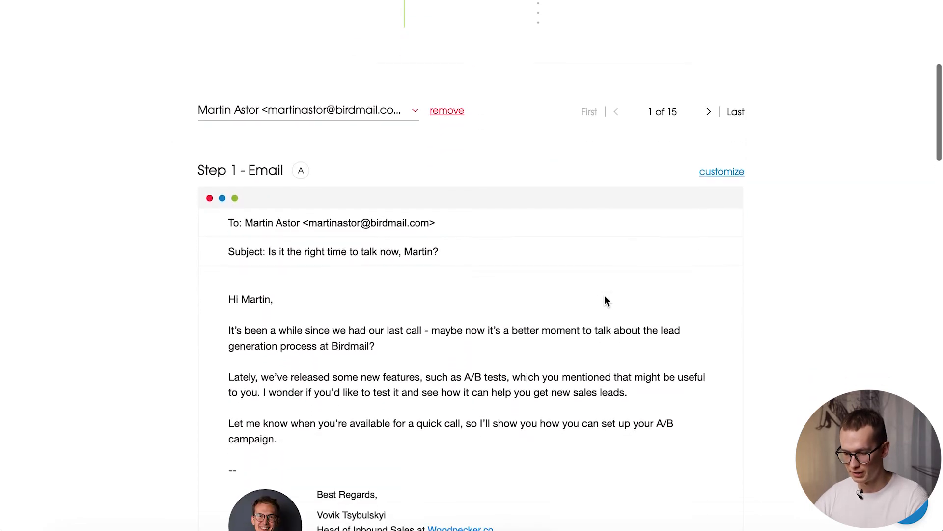
{"action": "scroll", "coordinate": [604, 296], "scroll_direction": "down", "scroll_amount": 1}
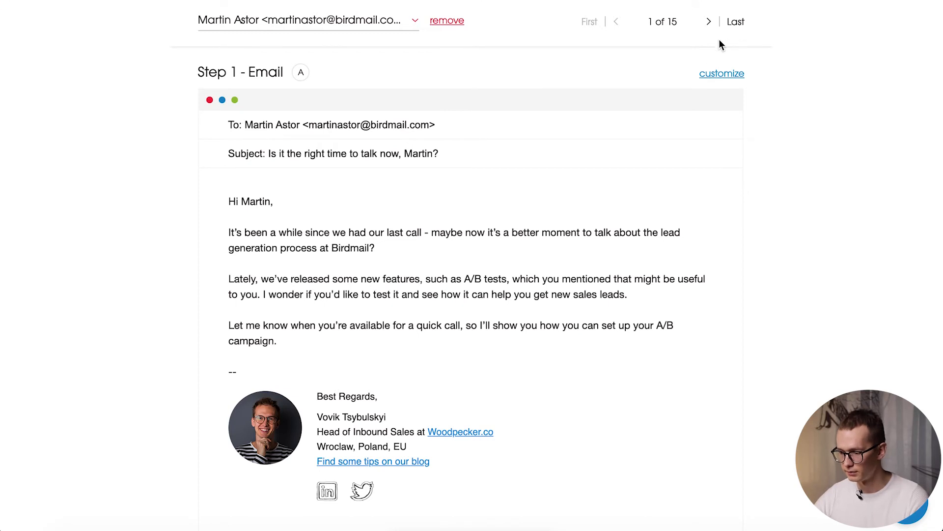
{"action": "left_click", "coordinate": [710, 25]}
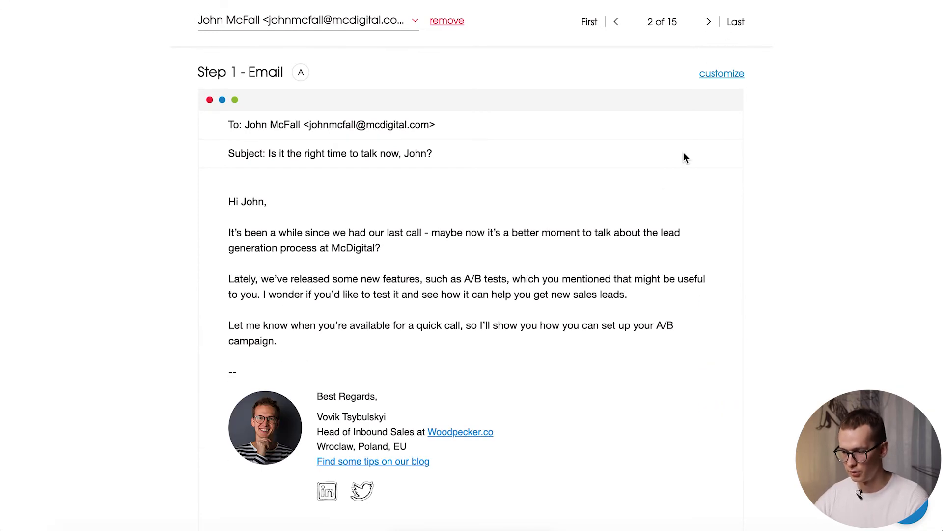
{"action": "left_click", "coordinate": [709, 23]}
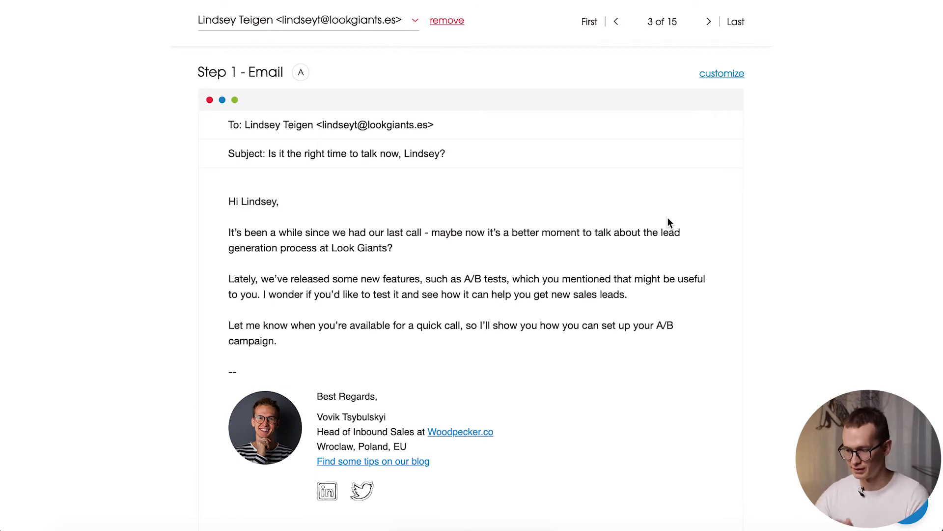
{"action": "left_click", "coordinate": [733, 75]}
Append the line 'PS great product!' to the third prospect's first email and save it.
{"action": "scroll", "coordinate": [526, 307], "scroll_direction": "down", "scroll_amount": 2}
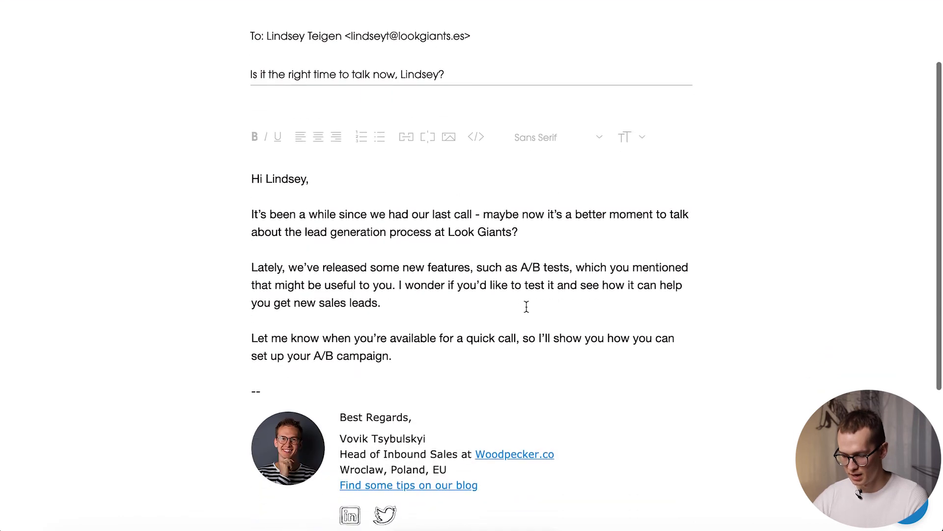
{"action": "left_click", "coordinate": [415, 360]}
{"action": "key", "text": "Return"}
{"action": "key", "text": "Return"}
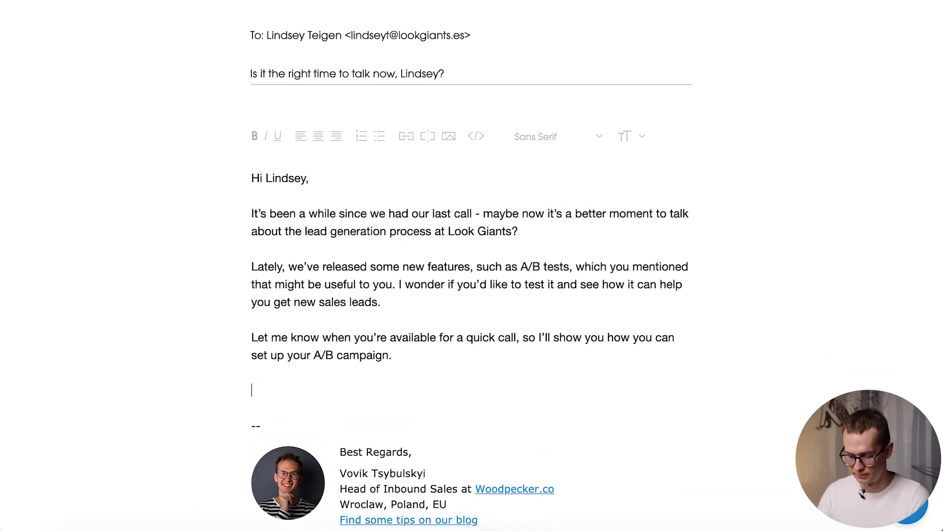
{"action": "type", "text": "PS great product!"}
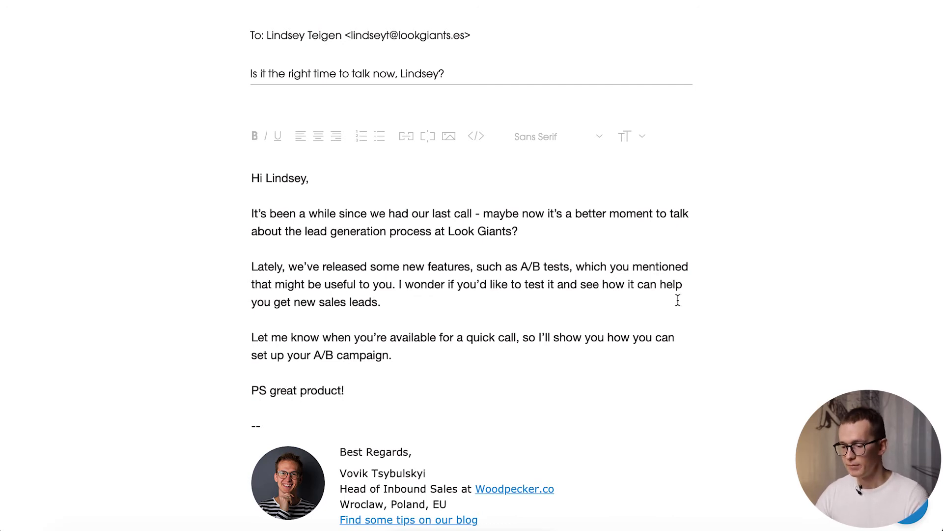
{"action": "scroll", "coordinate": [689, 269], "scroll_direction": "down", "scroll_amount": 2}
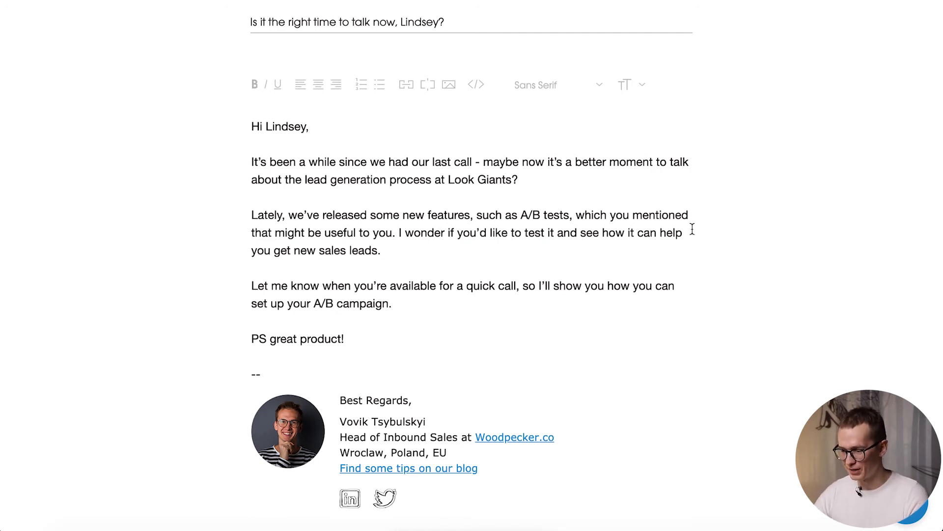
{"action": "scroll", "coordinate": [690, 227], "scroll_direction": "up", "scroll_amount": 1}
{"action": "scroll", "coordinate": [691, 228], "scroll_direction": "down", "scroll_amount": 5}
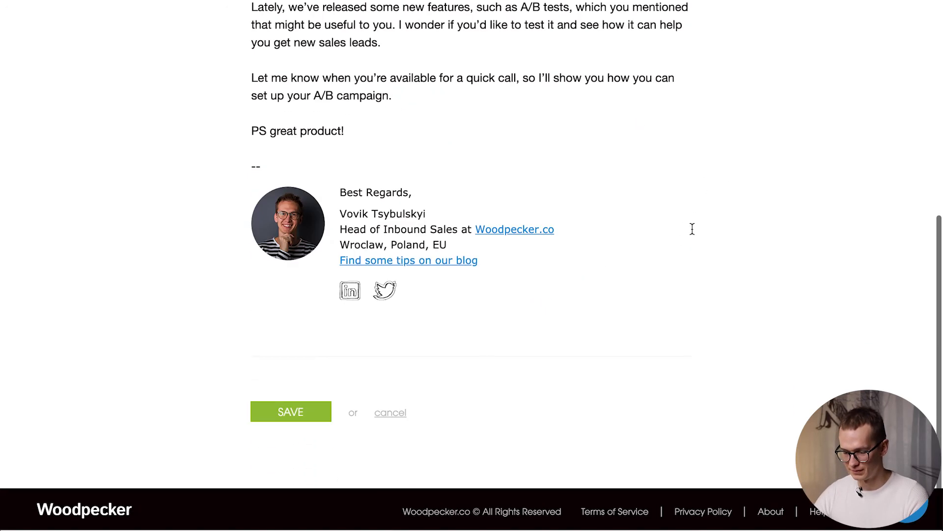
{"action": "left_click", "coordinate": [288, 415]}
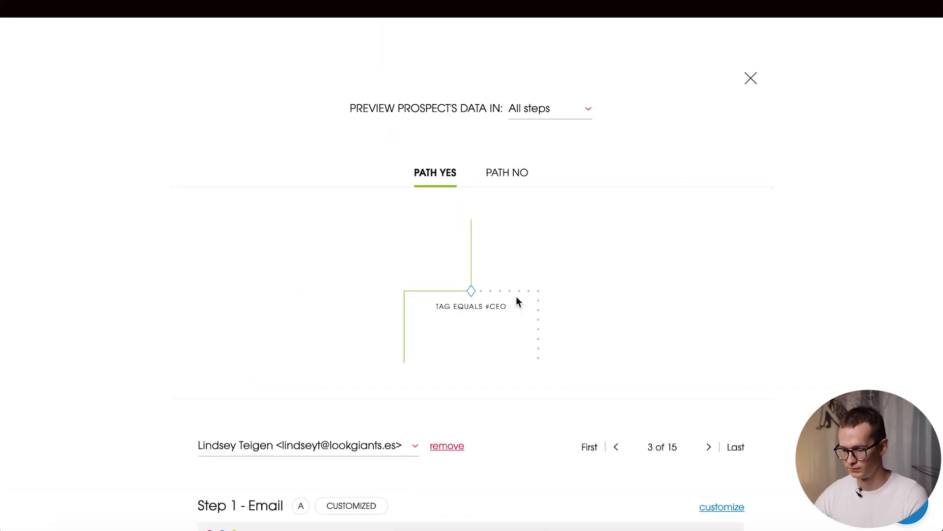
Close the preview and send Lead Generation Campaign to its 15 prospects.
{"action": "left_click", "coordinate": [750, 78]}
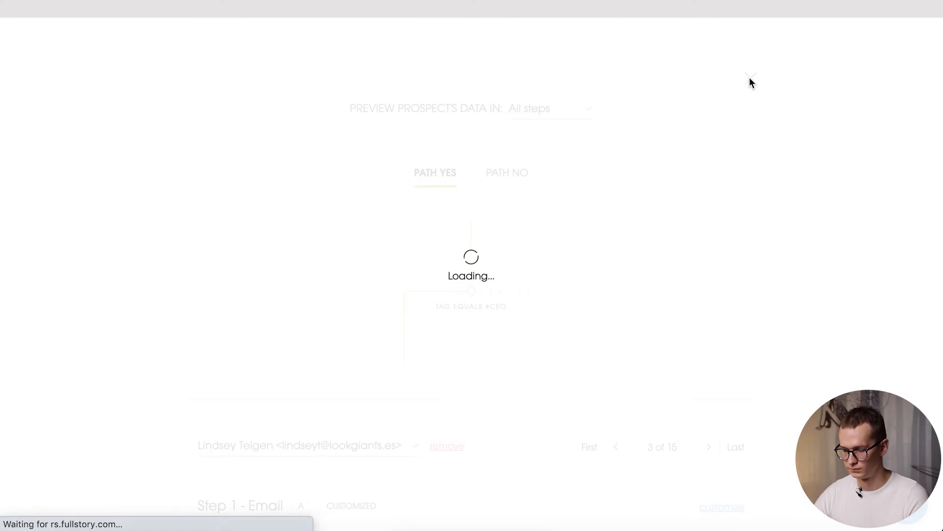
{"action": "scroll", "coordinate": [623, 315], "scroll_direction": "down", "scroll_amount": 10}
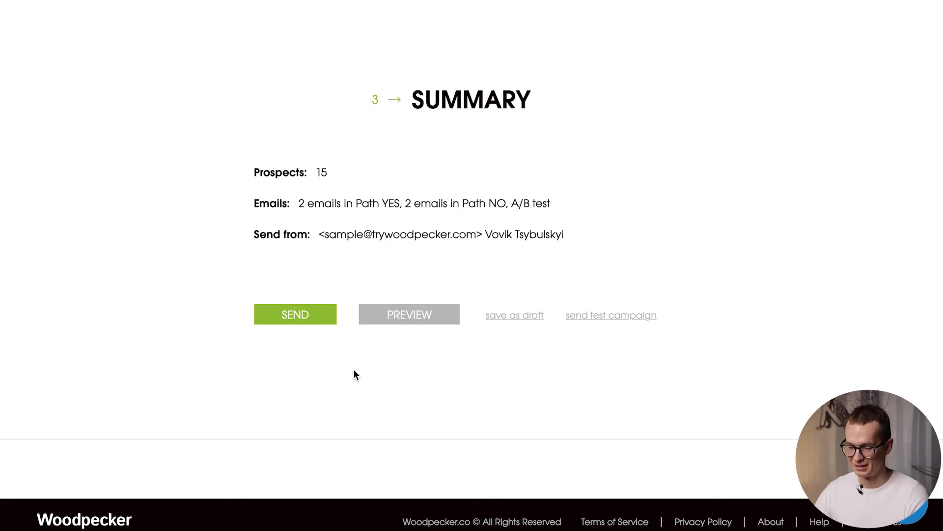
{"action": "left_click", "coordinate": [324, 316]}
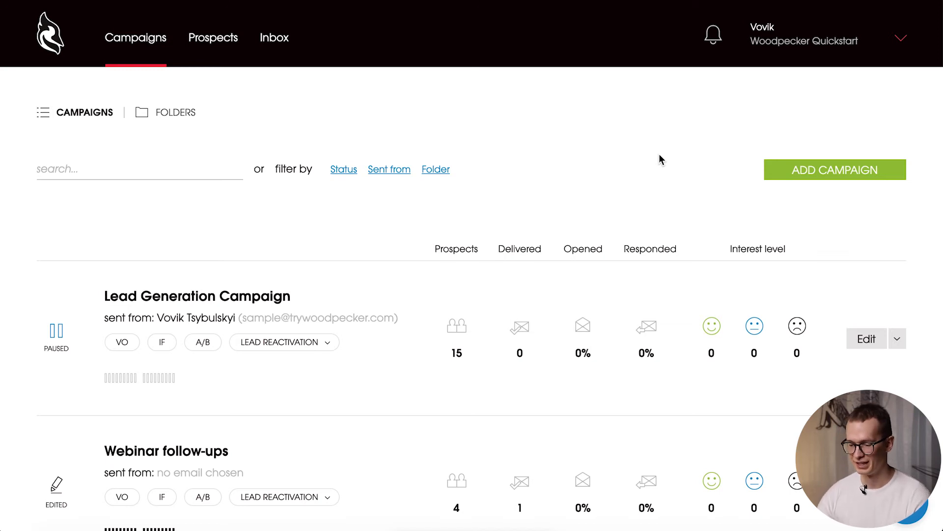
{"action": "scroll", "coordinate": [532, 195], "scroll_direction": "down", "scroll_amount": 3}
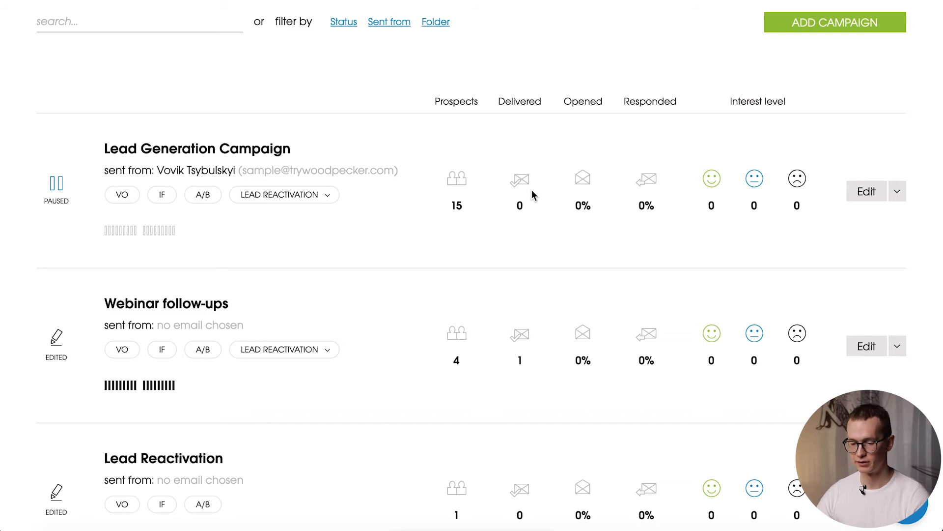
{"action": "scroll", "coordinate": [532, 191], "scroll_direction": "down", "scroll_amount": 7}
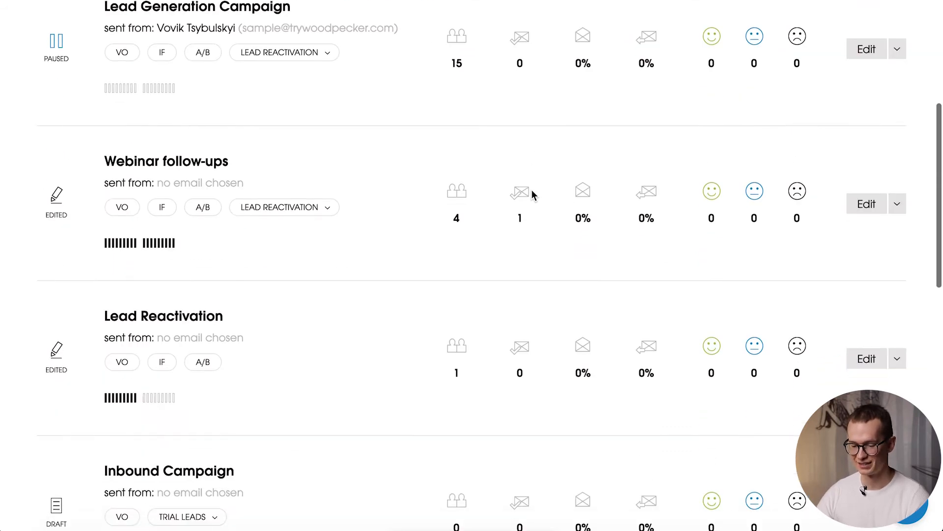
{"action": "scroll", "coordinate": [531, 191], "scroll_direction": "down", "scroll_amount": 3}
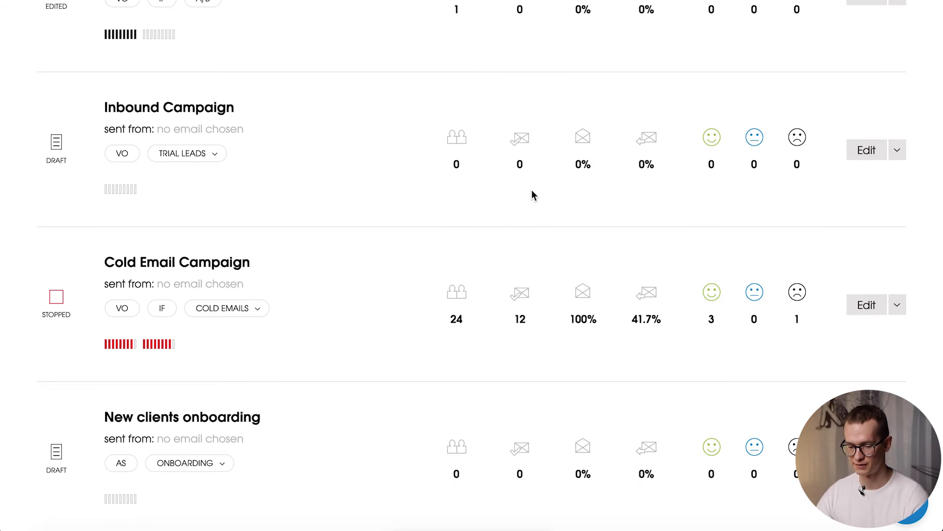
{"action": "scroll", "coordinate": [534, 195], "scroll_direction": "down", "scroll_amount": 2}
{"action": "scroll", "coordinate": [532, 191], "scroll_direction": "up", "scroll_amount": 15}
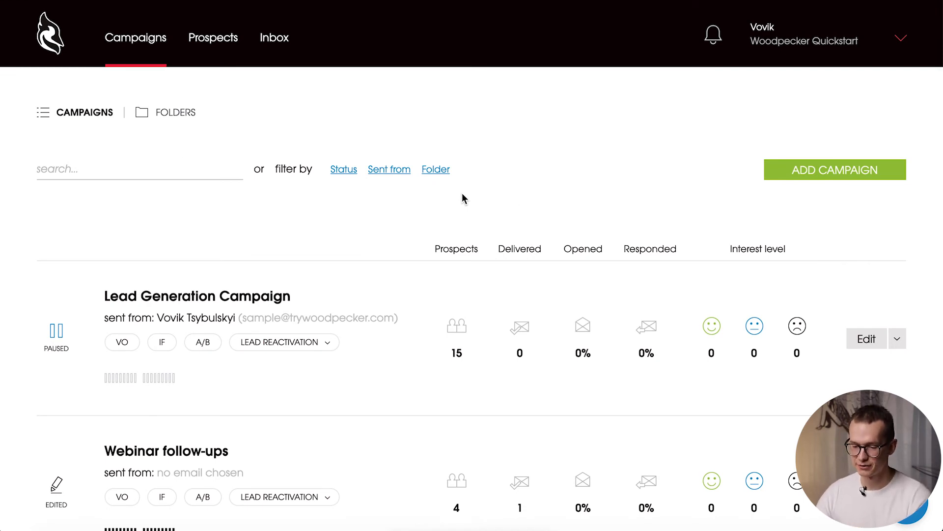
{"action": "left_click", "coordinate": [177, 120]}
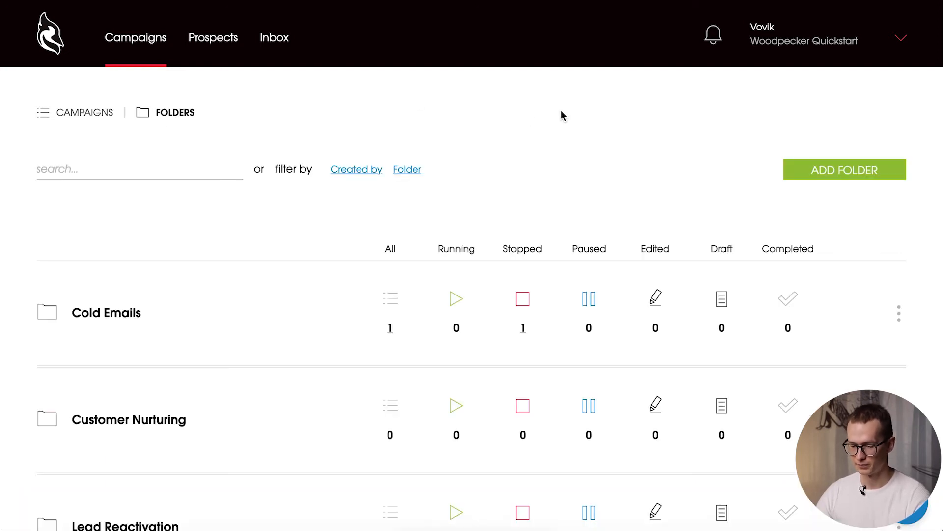
{"action": "scroll", "coordinate": [561, 110], "scroll_direction": "down", "scroll_amount": 5}
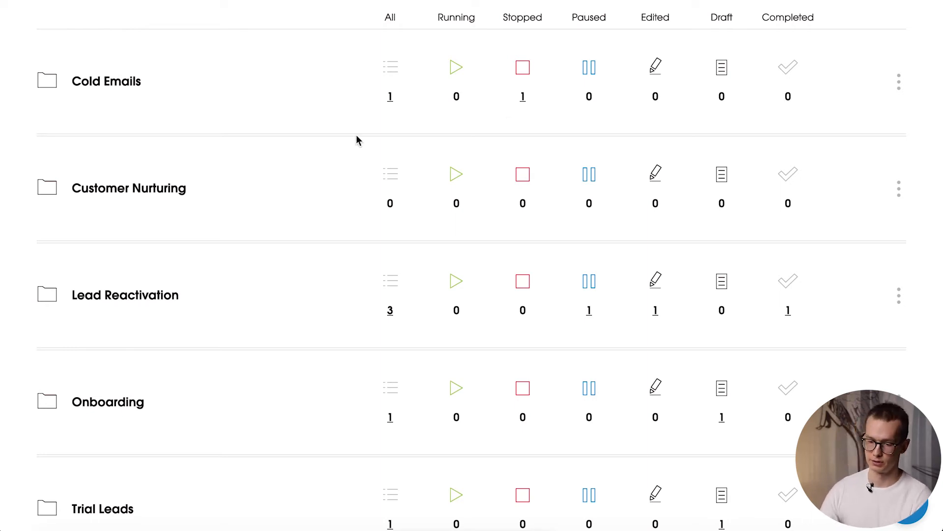
{"action": "left_click", "coordinate": [146, 196]}
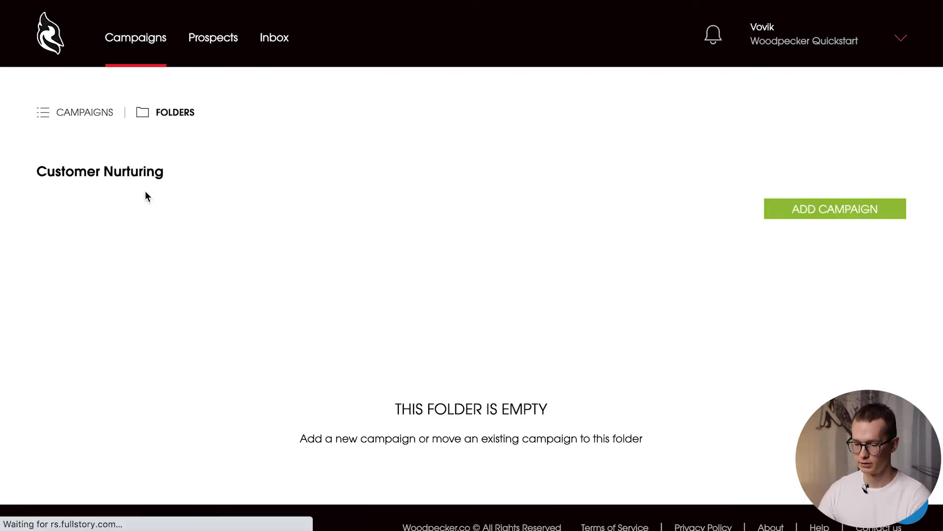
{"action": "scroll", "coordinate": [485, 219], "scroll_direction": "down", "scroll_amount": 1}
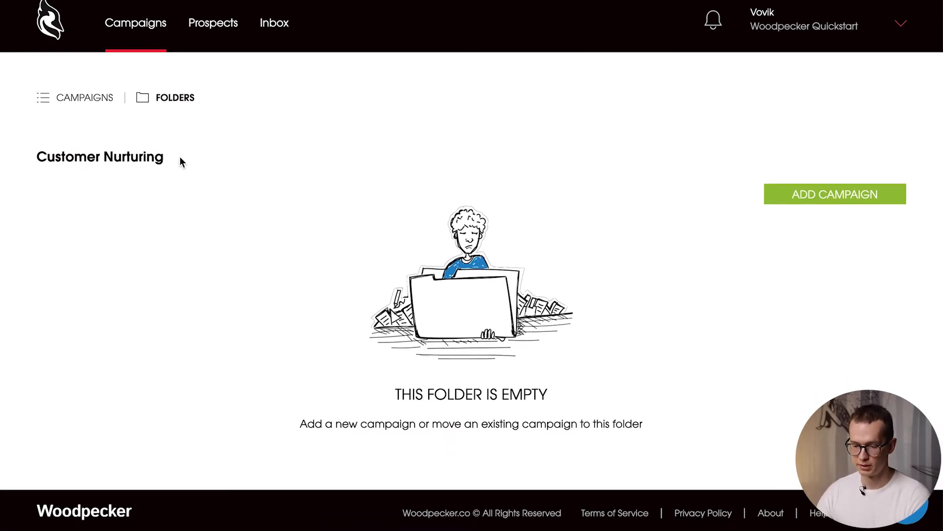
{"action": "left_click", "coordinate": [139, 30]}
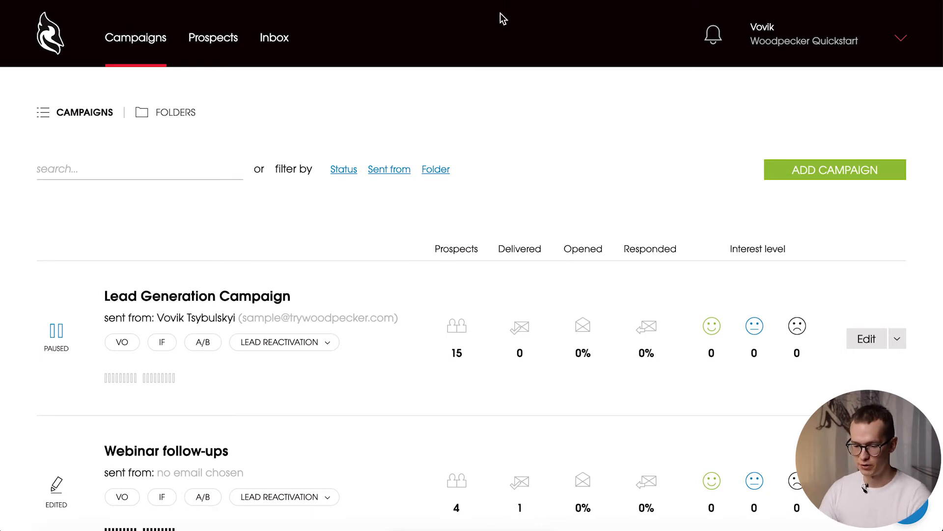
Open the stats of the earlier completed Lead Generation Campaign with 28 prospects.
{"action": "scroll", "coordinate": [534, 186], "scroll_direction": "down", "scroll_amount": 1}
{"action": "scroll", "coordinate": [534, 191], "scroll_direction": "down", "scroll_amount": 15}
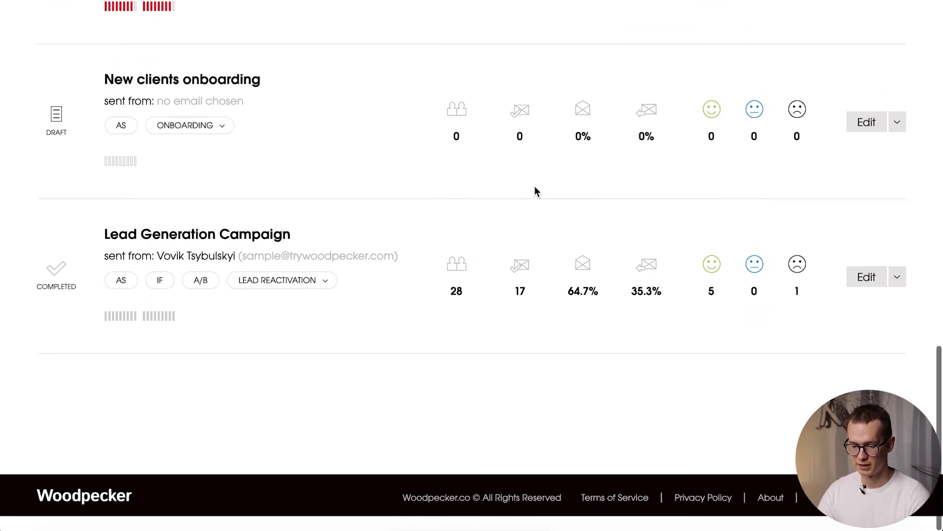
{"action": "left_click", "coordinate": [188, 250]}
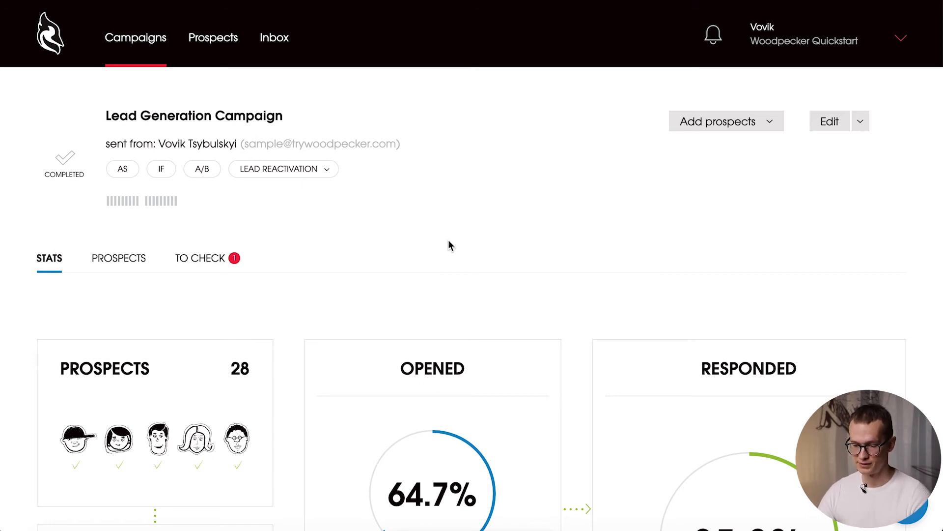
{"action": "scroll", "coordinate": [449, 241], "scroll_direction": "down", "scroll_amount": 1}
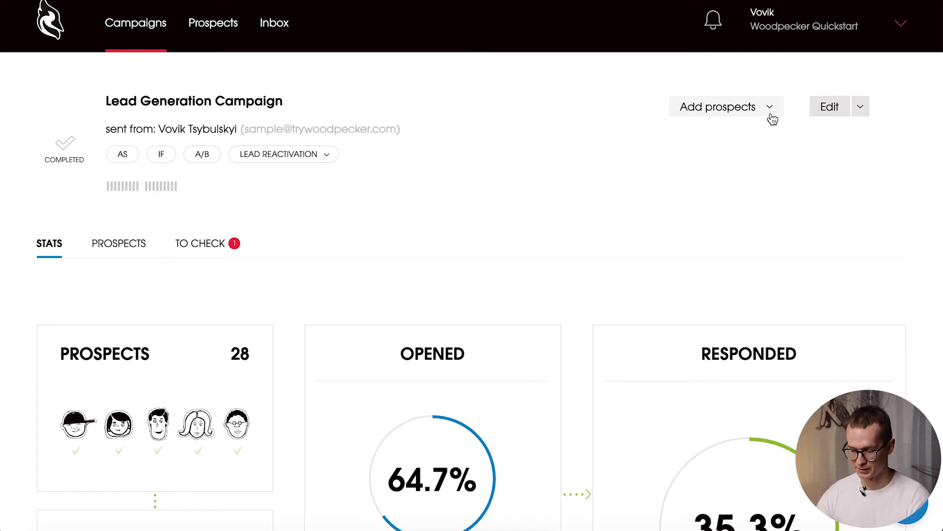
{"action": "scroll", "coordinate": [312, 241], "scroll_direction": "down", "scroll_amount": 5}
{"action": "scroll", "coordinate": [312, 242], "scroll_direction": "down", "scroll_amount": 3}
{"action": "scroll", "coordinate": [312, 241], "scroll_direction": "up", "scroll_amount": 1}
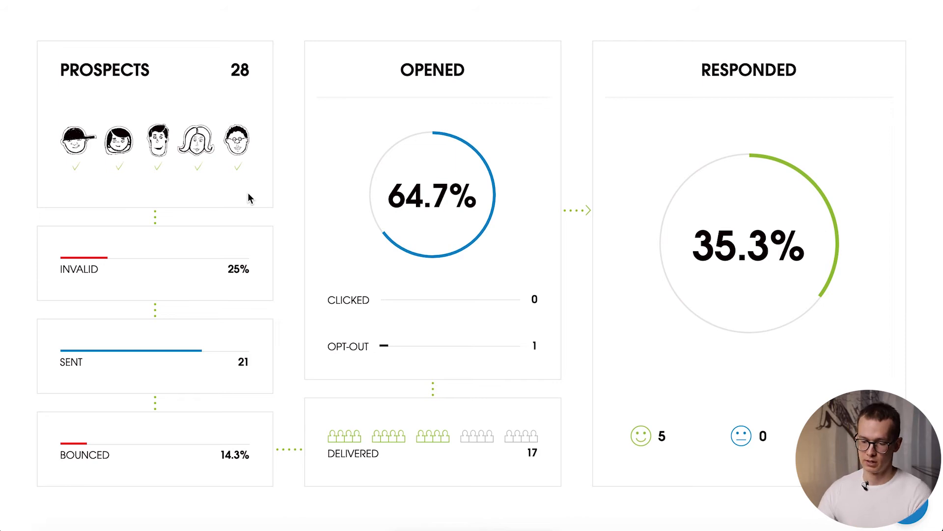
{"action": "left_click", "coordinate": [186, 275]}
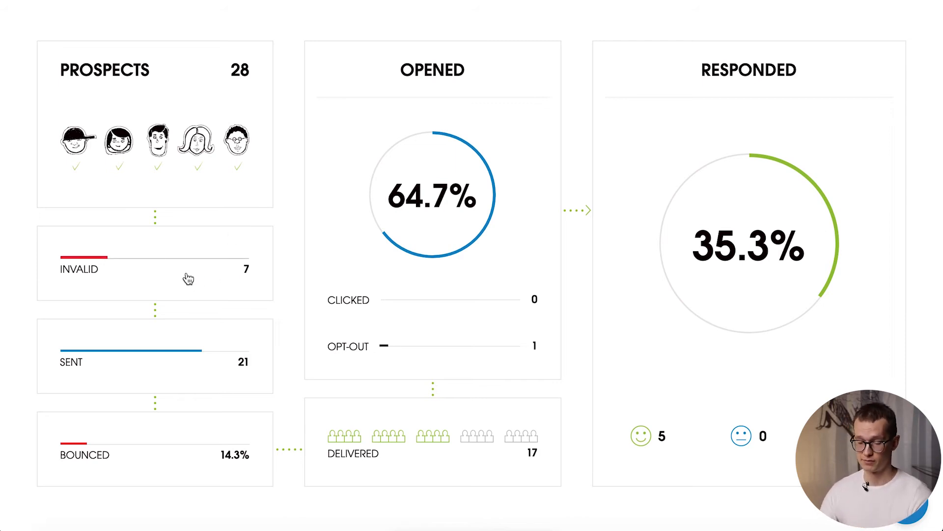
{"action": "left_click", "coordinate": [167, 291]}
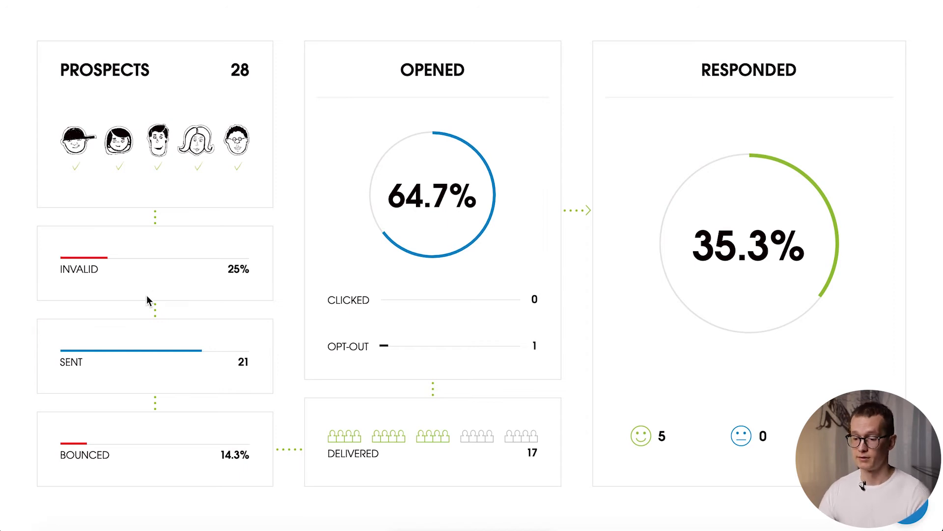
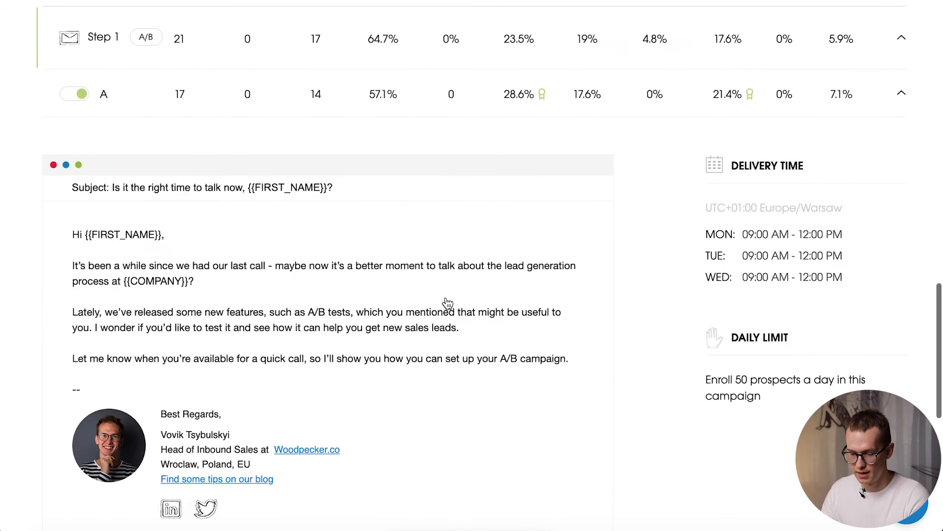
{"action": "scroll", "coordinate": [447, 302], "scroll_direction": "down", "scroll_amount": 1}
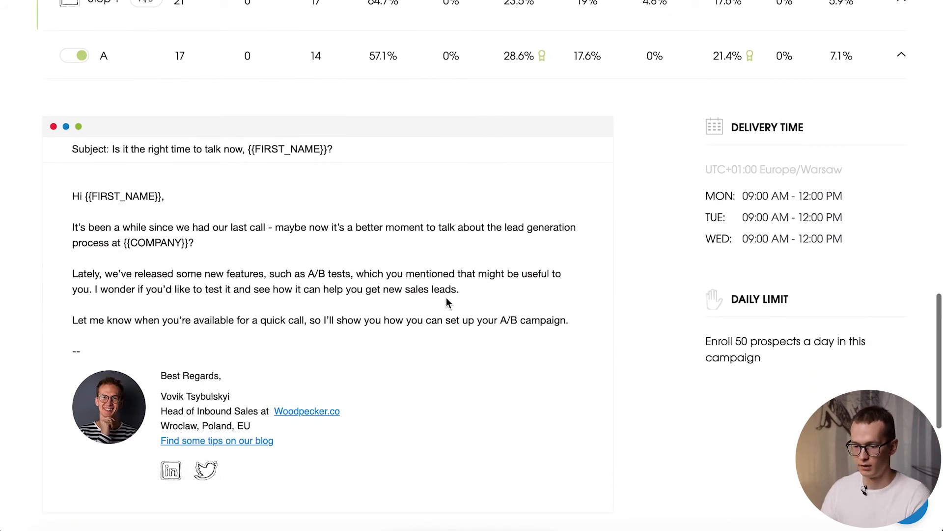
Preview Step 1's version A and B emails, then switch version B sending on.
{"action": "left_click", "coordinate": [299, 72]}
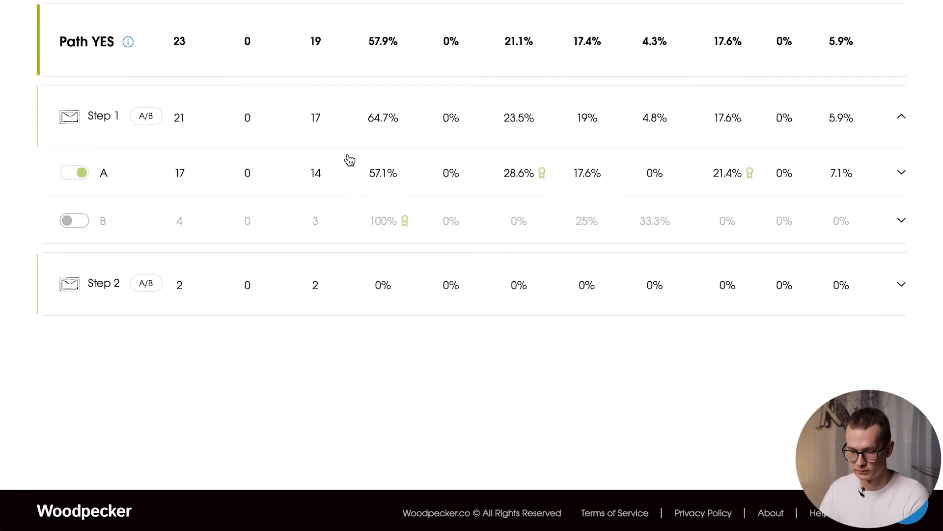
{"action": "left_click", "coordinate": [302, 221]}
{"action": "scroll", "coordinate": [394, 224], "scroll_direction": "down", "scroll_amount": 2}
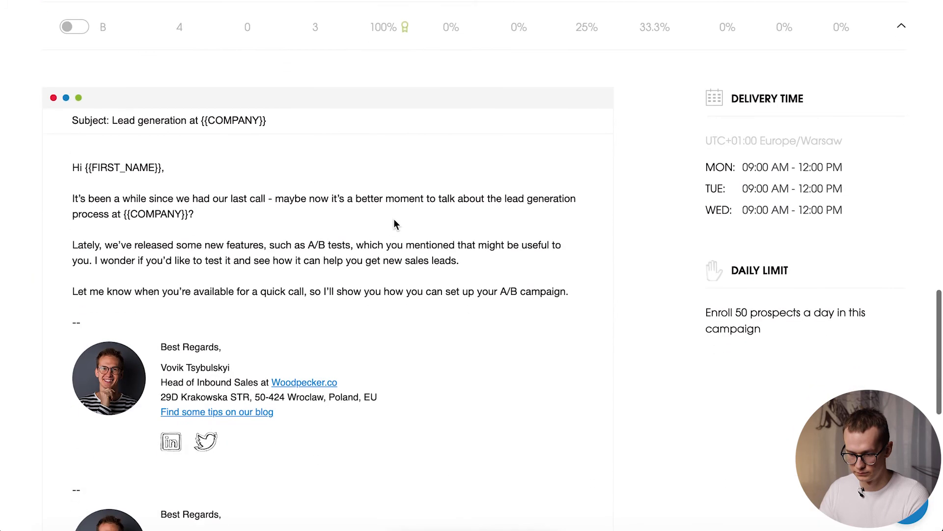
{"action": "scroll", "coordinate": [393, 220], "scroll_direction": "up", "scroll_amount": 3}
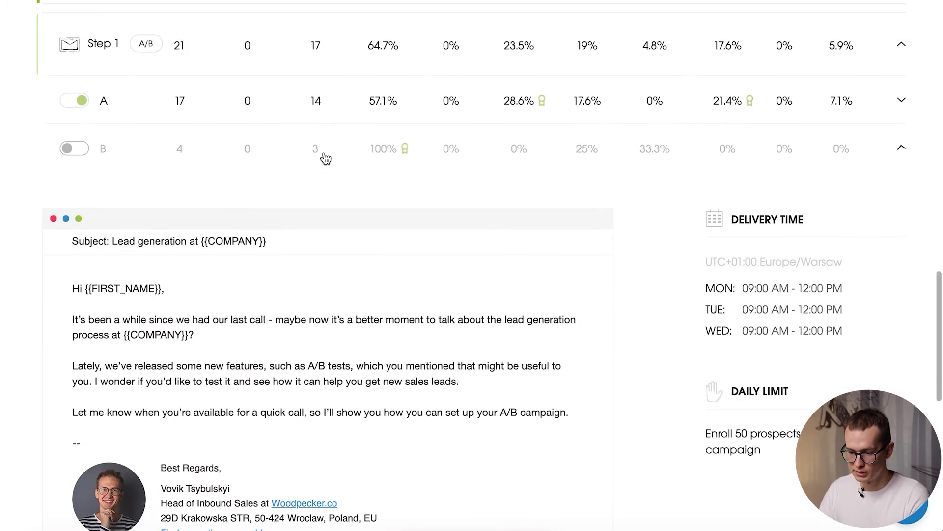
{"action": "left_click", "coordinate": [323, 158]}
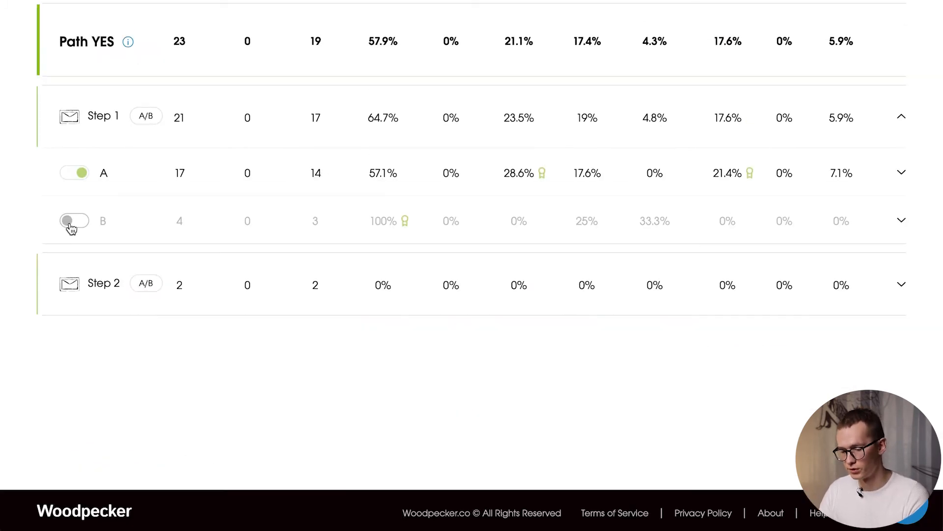
{"action": "left_click", "coordinate": [77, 227]}
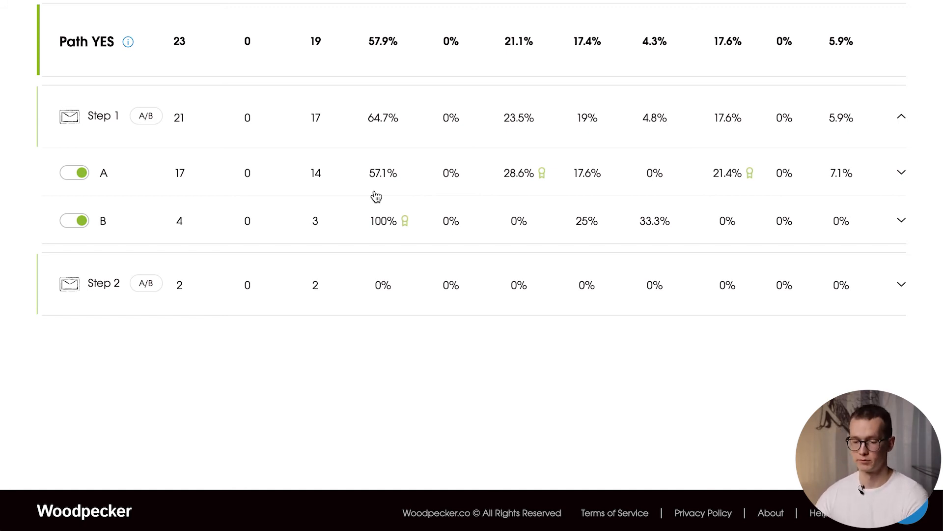
Switch version B sending back off and dismiss the Path YES actions list unused.
{"action": "left_click", "coordinate": [77, 224]}
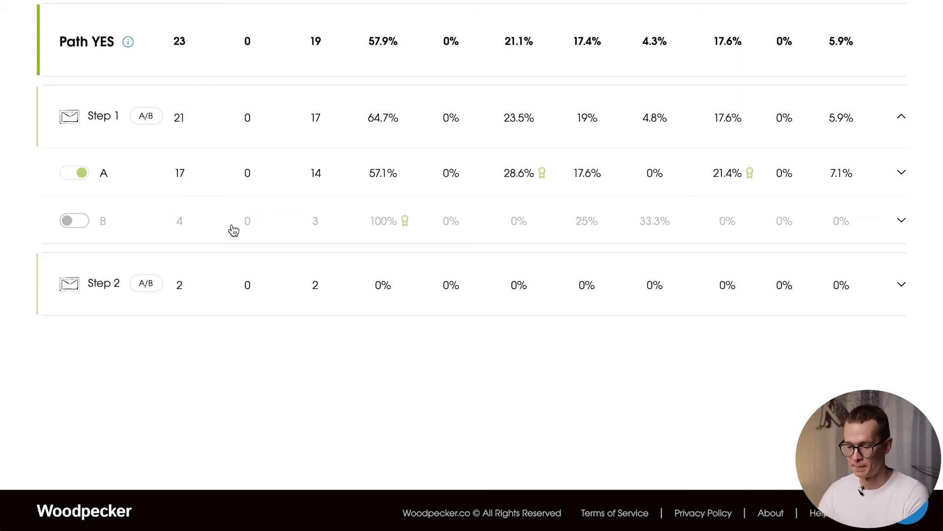
{"action": "mouse_move", "coordinate": [704, 126]}
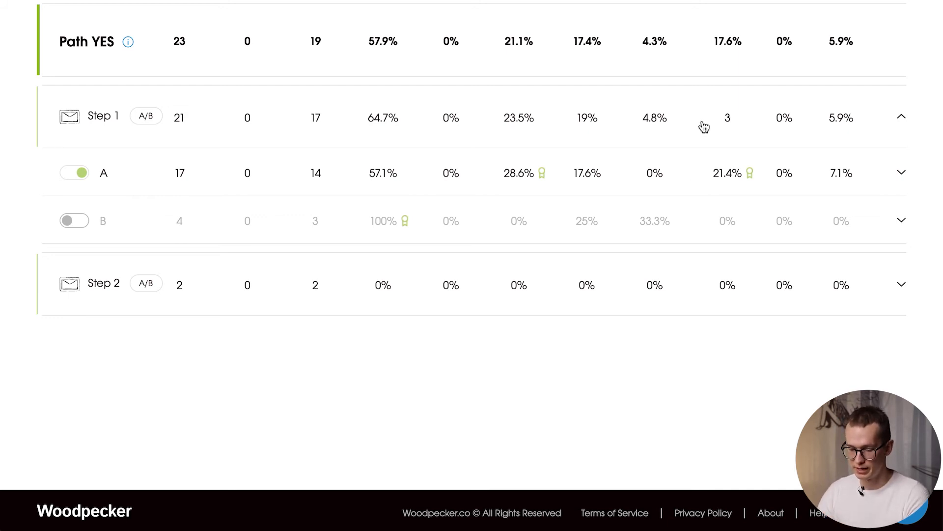
{"action": "scroll", "coordinate": [704, 127], "scroll_direction": "up", "scroll_amount": 6}
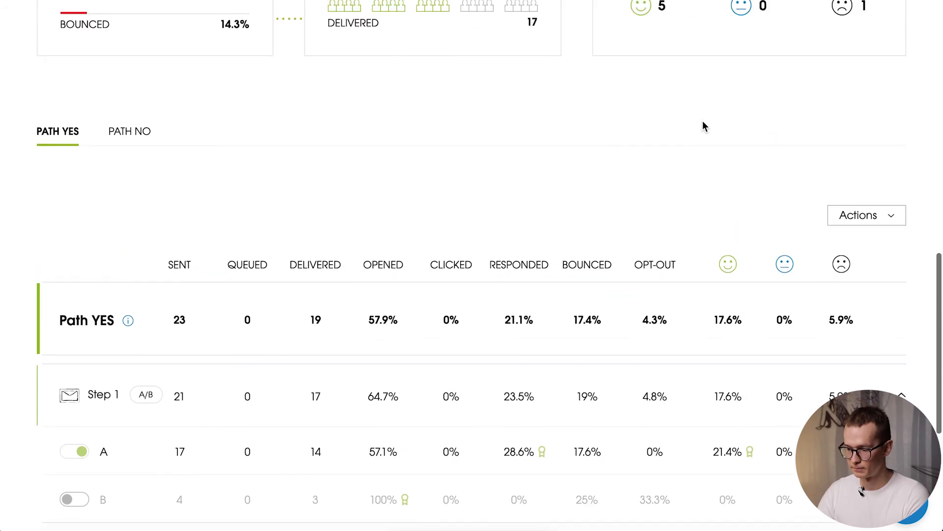
{"action": "scroll", "coordinate": [702, 126], "scroll_direction": "up", "scroll_amount": 1}
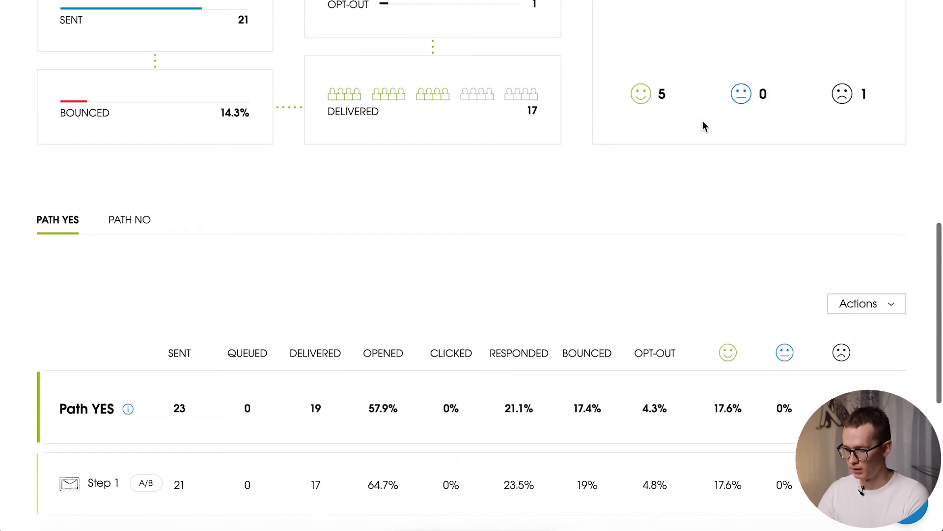
{"action": "left_click", "coordinate": [901, 311]}
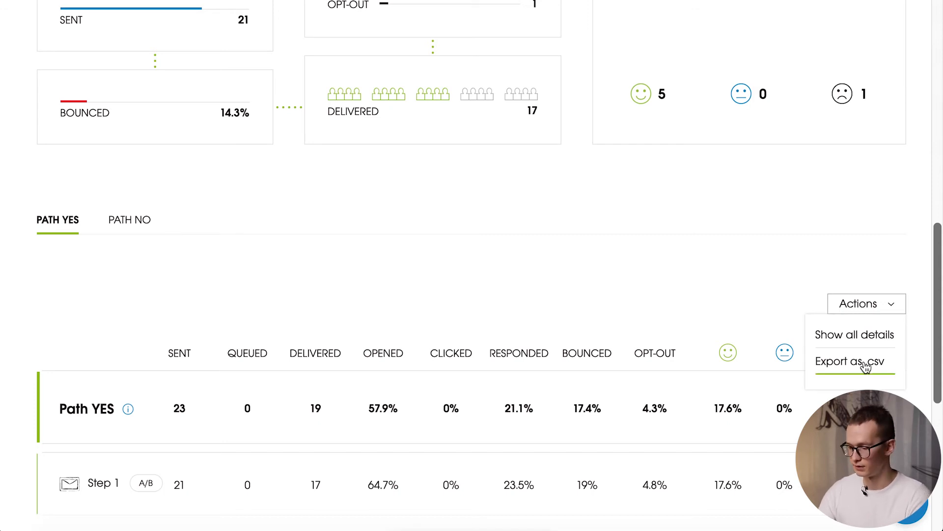
{"action": "left_click", "coordinate": [735, 270]}
Show the Lead Generation Campaign prospects who responded.
{"action": "scroll", "coordinate": [770, 224], "scroll_direction": "up", "scroll_amount": 2}
{"action": "scroll", "coordinate": [770, 224], "scroll_direction": "up", "scroll_amount": 5}
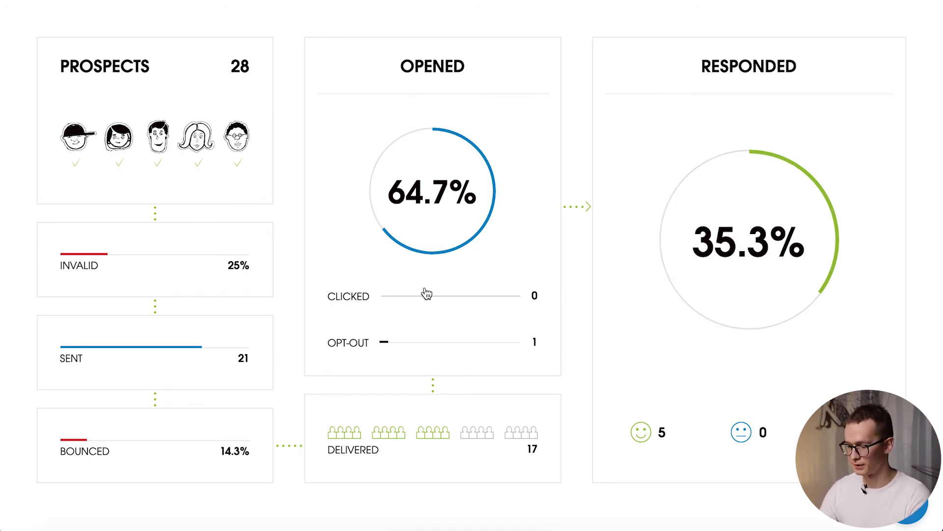
{"action": "left_click", "coordinate": [735, 278]}
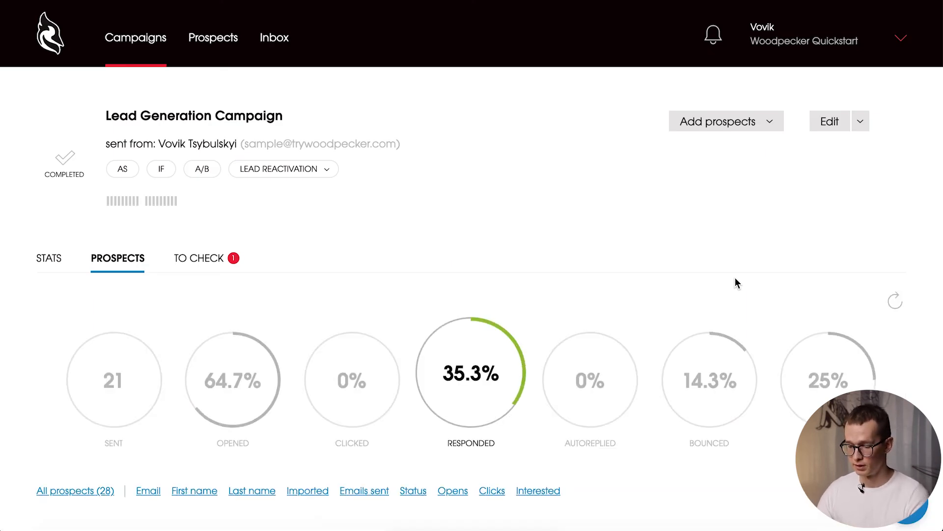
{"action": "scroll", "coordinate": [735, 278], "scroll_direction": "down", "scroll_amount": 9}
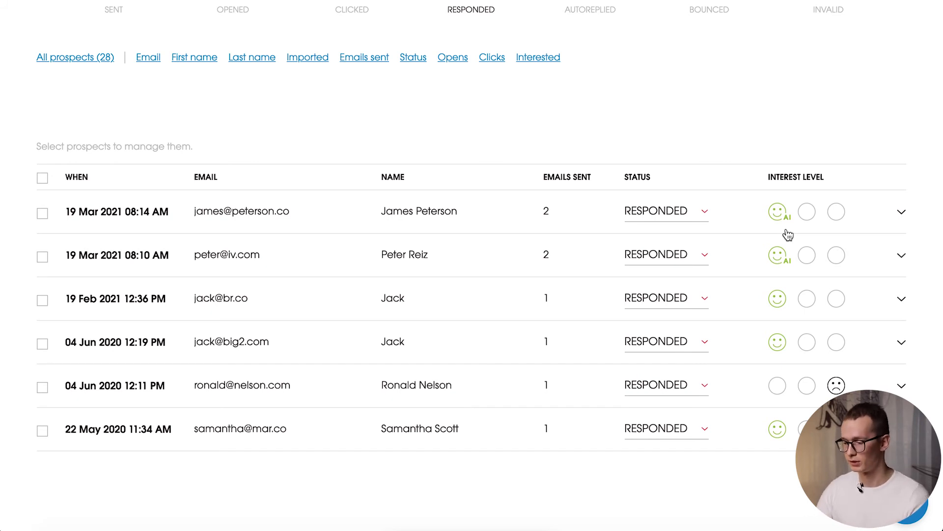
{"action": "left_click", "coordinate": [723, 232]}
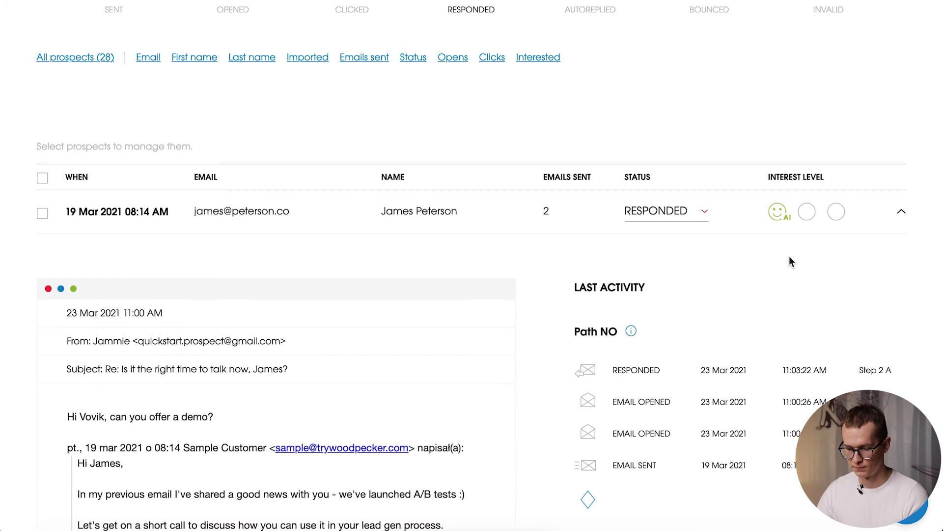
{"action": "scroll", "coordinate": [790, 261], "scroll_direction": "down", "scroll_amount": 1}
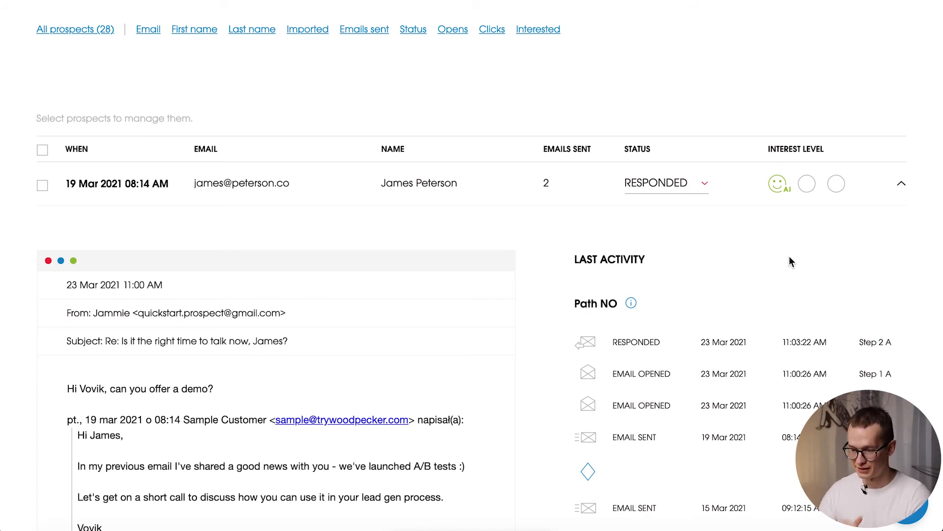
{"action": "scroll", "coordinate": [789, 256], "scroll_direction": "down", "scroll_amount": 3}
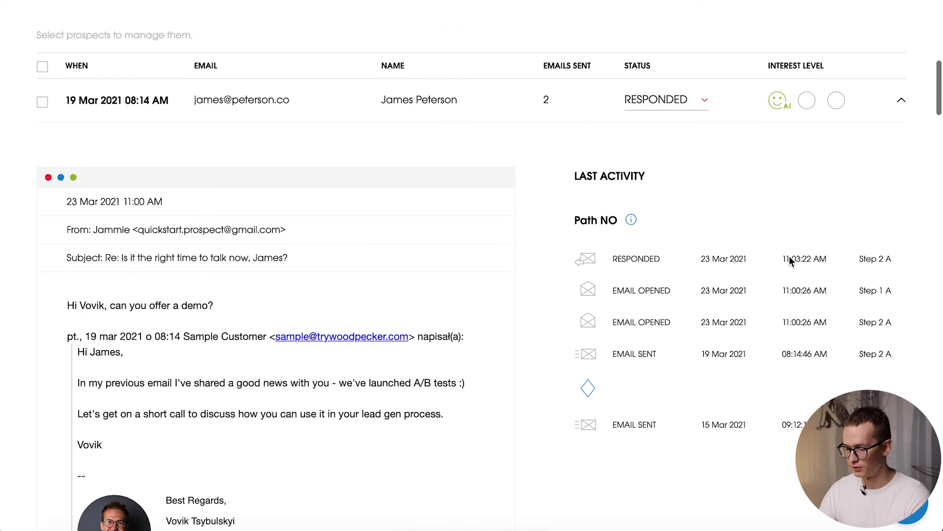
{"action": "scroll", "coordinate": [789, 255], "scroll_direction": "up", "scroll_amount": 1}
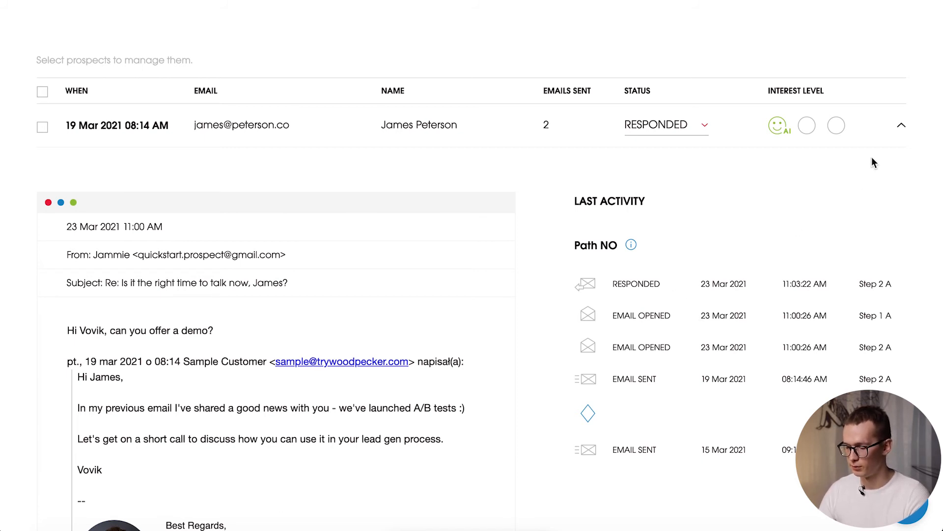
{"action": "left_click", "coordinate": [894, 129]}
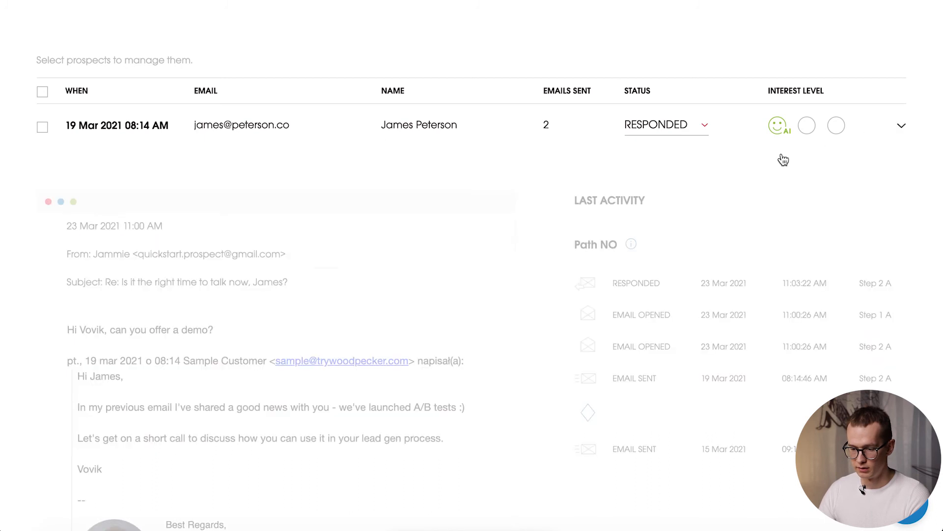
{"action": "scroll", "coordinate": [781, 158], "scroll_direction": "up", "scroll_amount": 5}
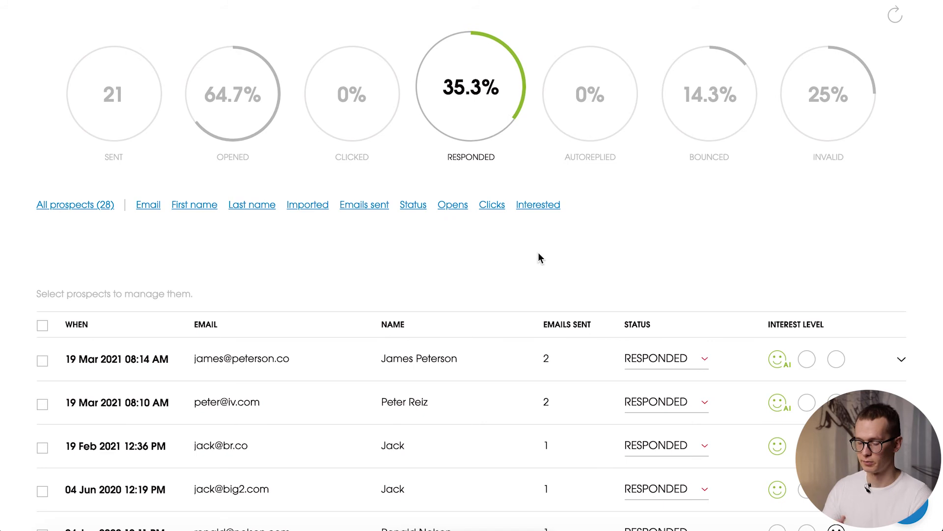
{"action": "left_click", "coordinate": [547, 209]}
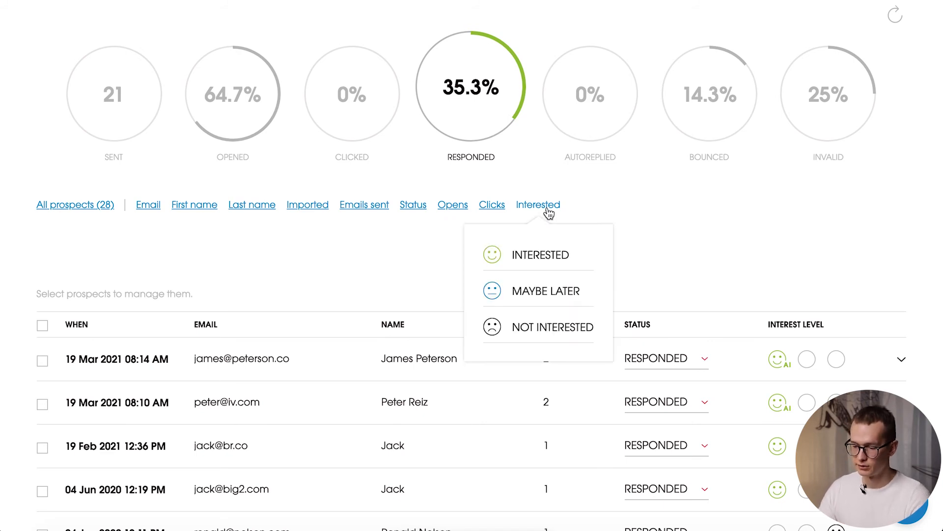
{"action": "left_click", "coordinate": [455, 208]}
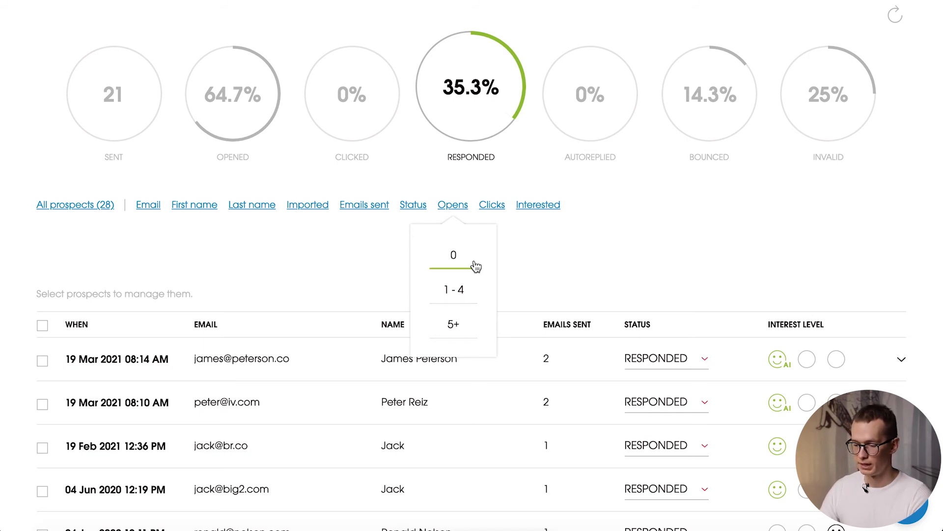
{"action": "left_click", "coordinate": [621, 237]}
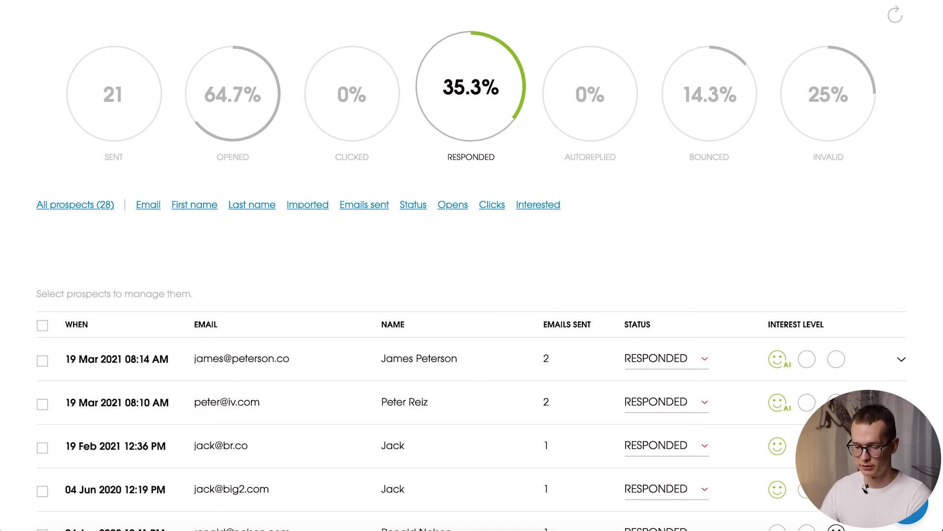
{"action": "left_click", "coordinate": [43, 327]}
{"action": "left_click", "coordinate": [880, 297]}
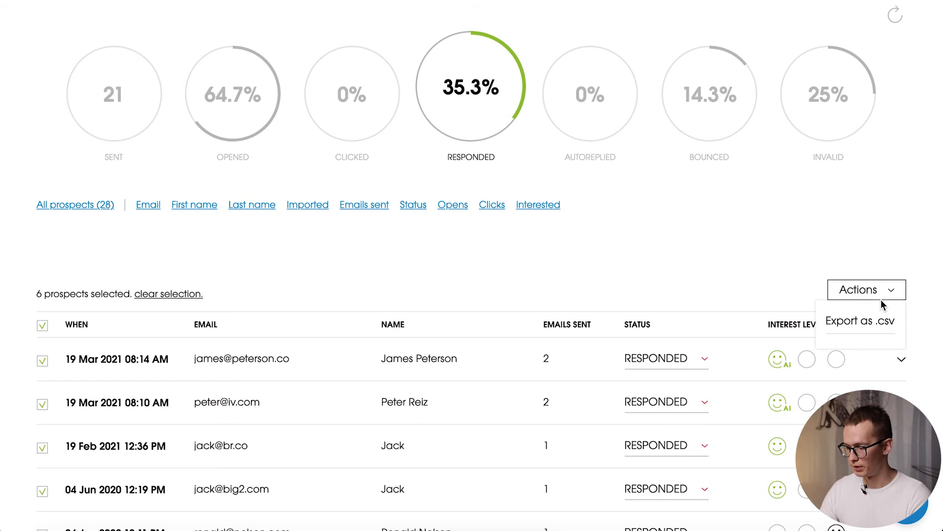
{"action": "left_click", "coordinate": [137, 297]}
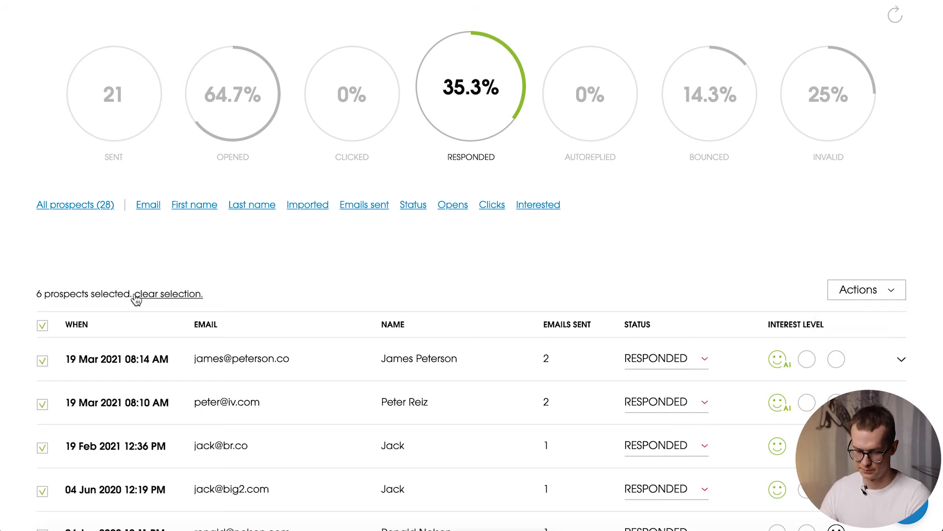
{"action": "left_click", "coordinate": [136, 298]}
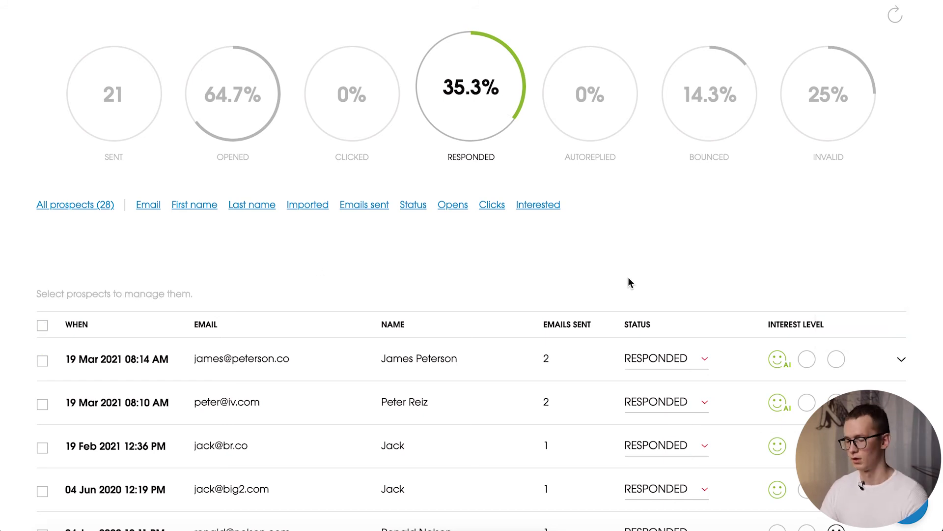
{"action": "scroll", "coordinate": [629, 282], "scroll_direction": "up", "scroll_amount": 5}
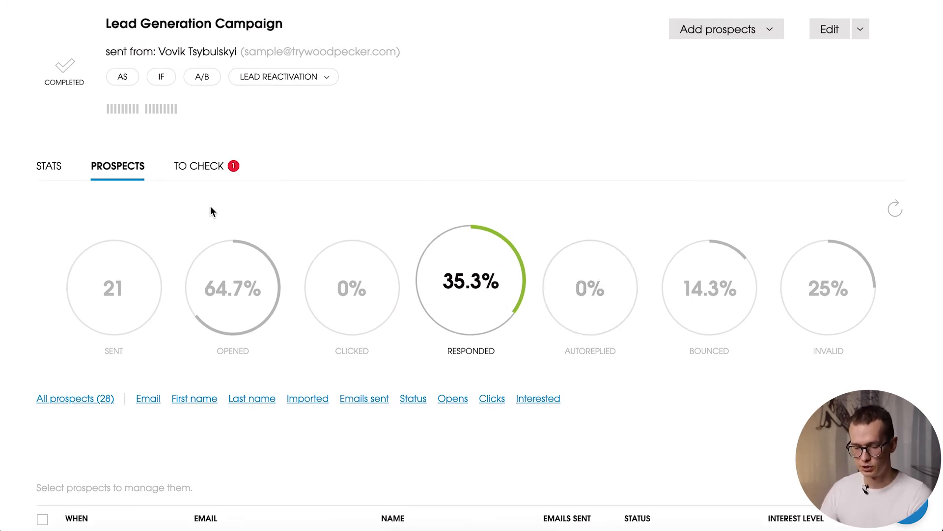
Open the To Check tab on Missing Snippet, which lists no prospects.
{"action": "left_click", "coordinate": [212, 172]}
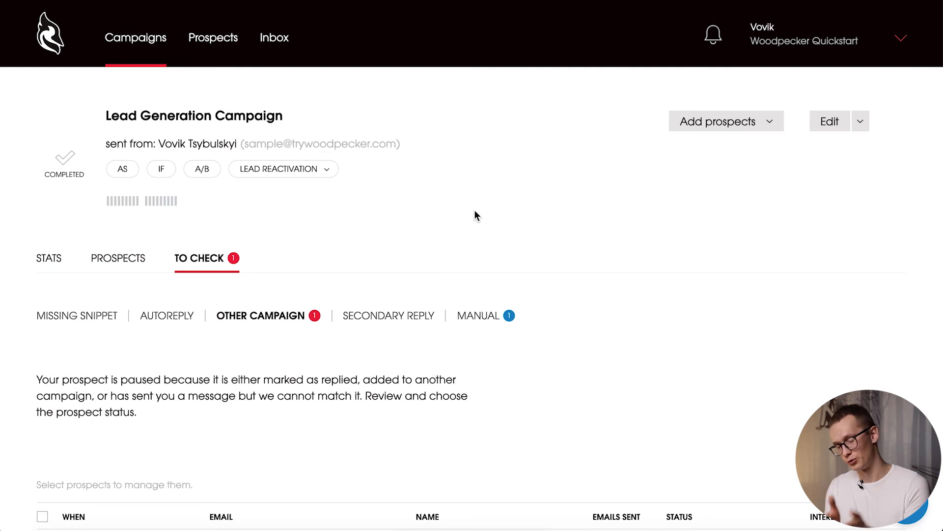
{"action": "scroll", "coordinate": [474, 210], "scroll_direction": "down", "scroll_amount": 2}
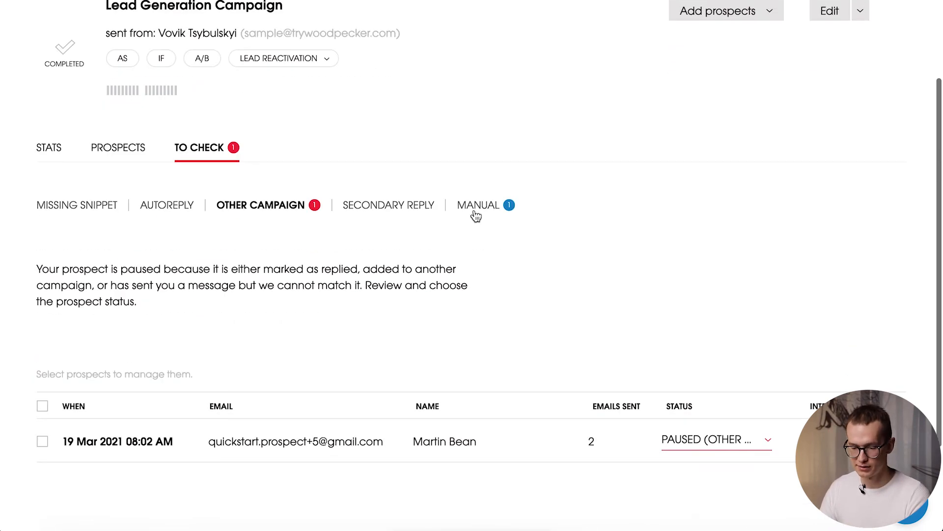
{"action": "left_click", "coordinate": [91, 215]}
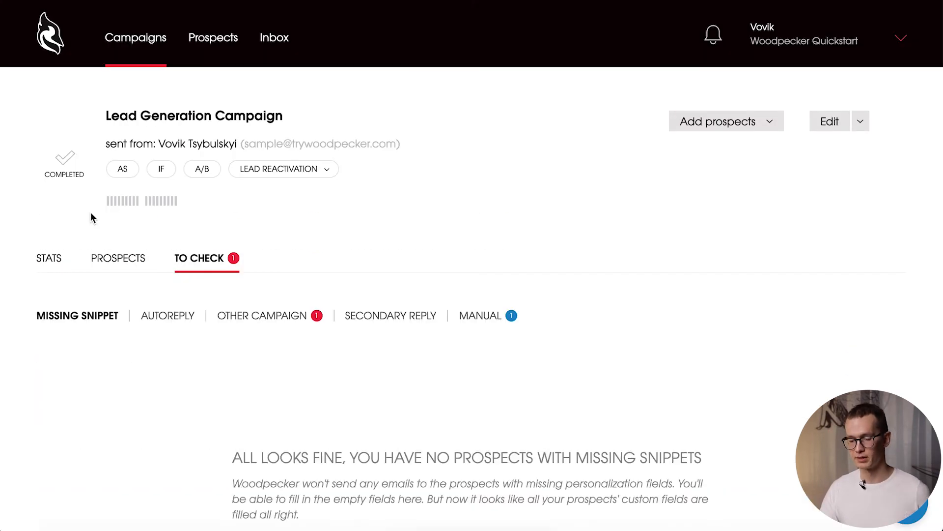
{"action": "scroll", "coordinate": [210, 292], "scroll_direction": "down", "scroll_amount": 3}
{"action": "scroll", "coordinate": [129, 272], "scroll_direction": "up", "scroll_amount": 1}
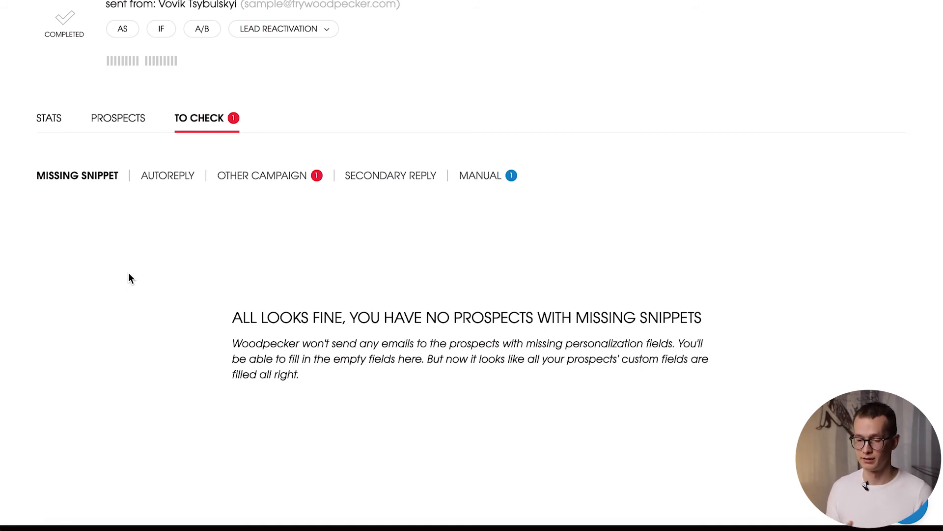
Review the Autoreply and Other Campaign prospect checks.
{"action": "left_click", "coordinate": [174, 183]}
{"action": "scroll", "coordinate": [314, 324], "scroll_direction": "down", "scroll_amount": 2}
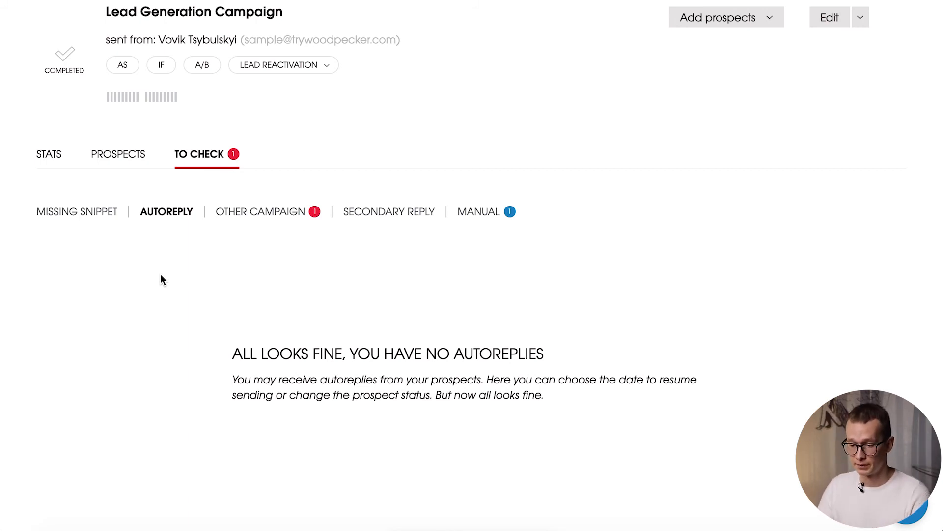
{"action": "left_click", "coordinate": [295, 216]}
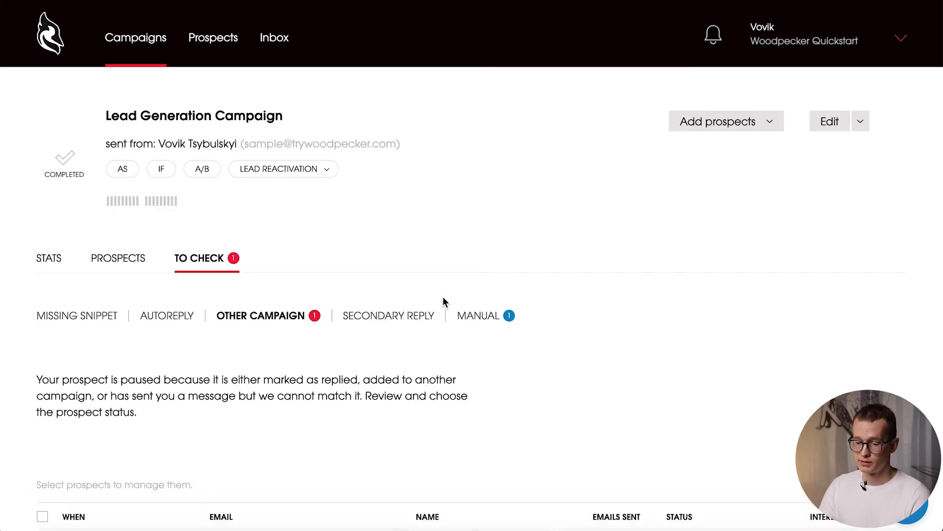
{"action": "scroll", "coordinate": [443, 300], "scroll_direction": "down", "scroll_amount": 5}
{"action": "scroll", "coordinate": [443, 300], "scroll_direction": "up", "scroll_amount": 2}
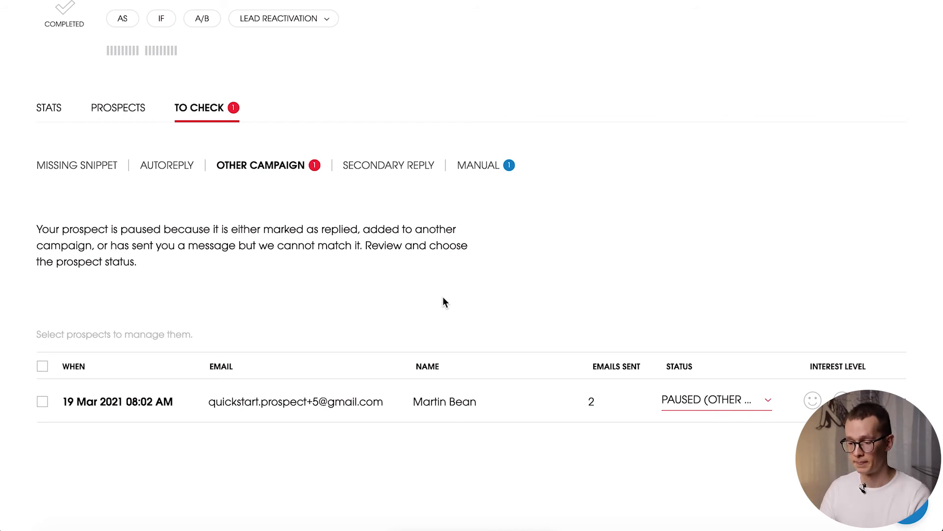
Review the Secondary Reply and Manual prospect checks, then go to the Inbox.
{"action": "left_click", "coordinate": [403, 176]}
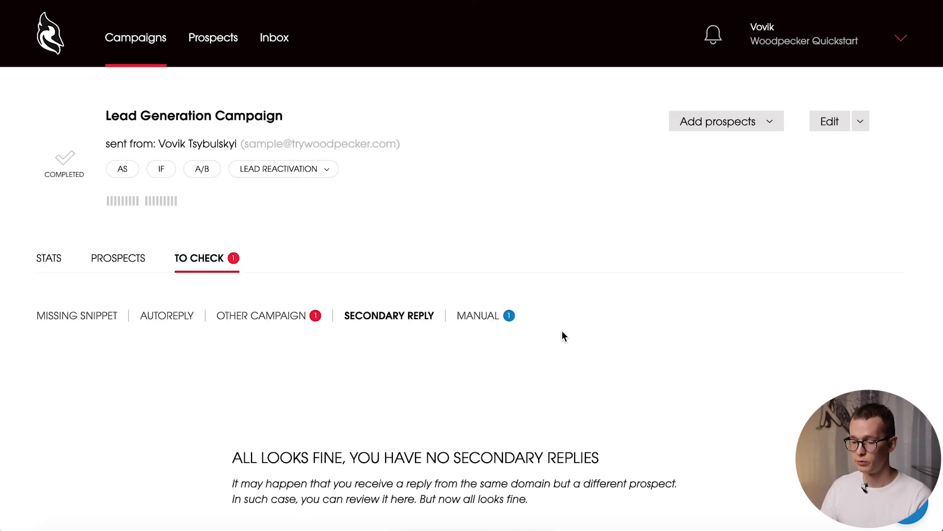
{"action": "scroll", "coordinate": [562, 330], "scroll_direction": "down", "scroll_amount": 3}
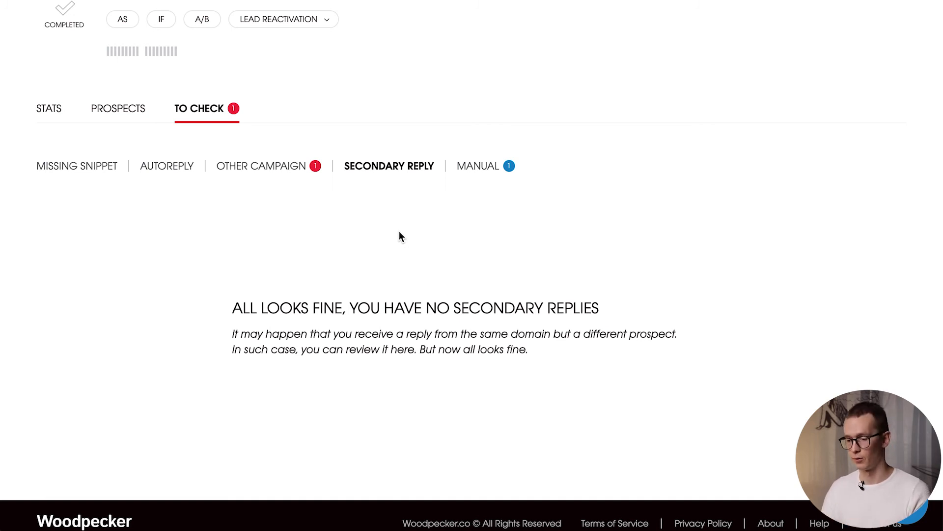
{"action": "left_click", "coordinate": [487, 167]}
{"action": "scroll", "coordinate": [617, 257], "scroll_direction": "down", "scroll_amount": 3}
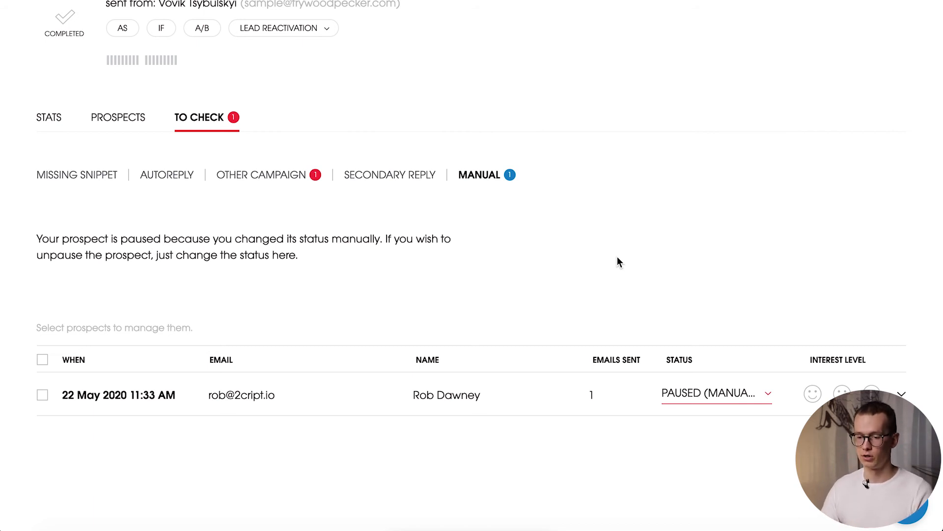
{"action": "scroll", "coordinate": [617, 261], "scroll_direction": "up", "scroll_amount": 2}
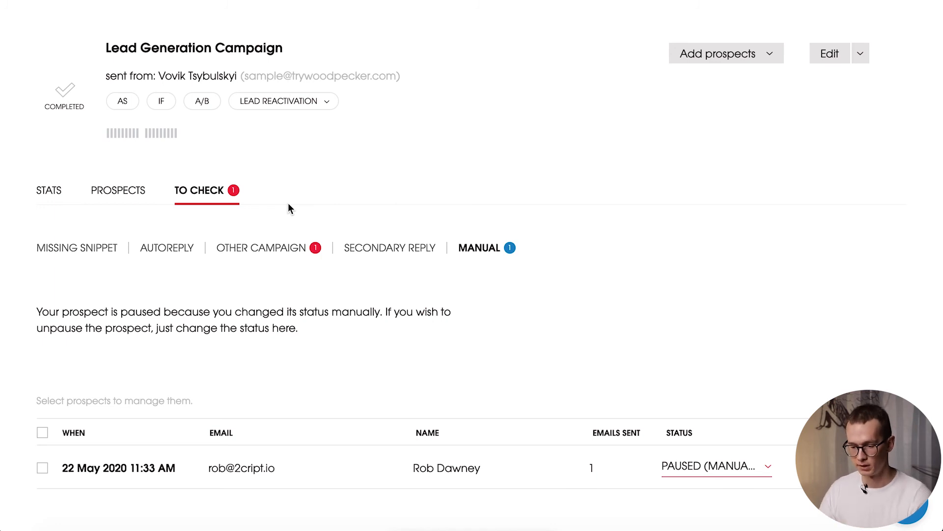
{"action": "scroll", "coordinate": [288, 203], "scroll_direction": "up", "scroll_amount": 2}
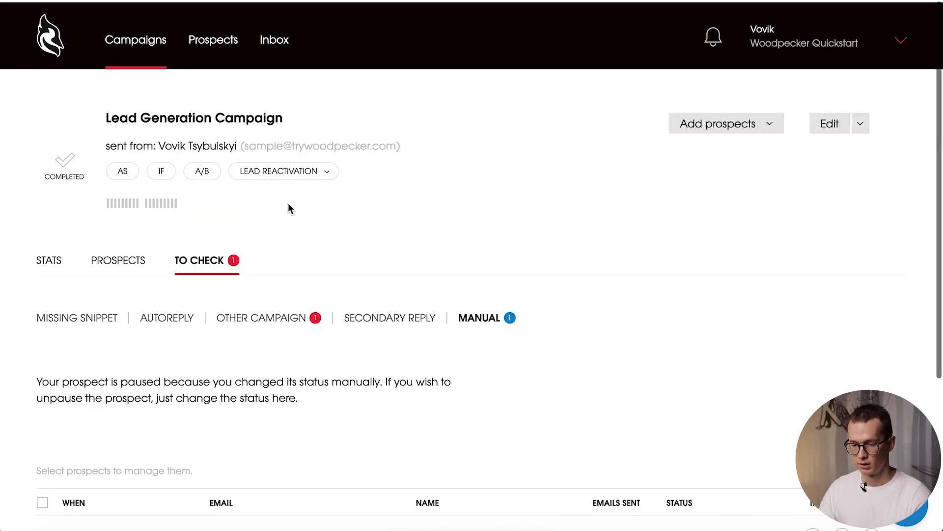
{"action": "left_click", "coordinate": [278, 39]}
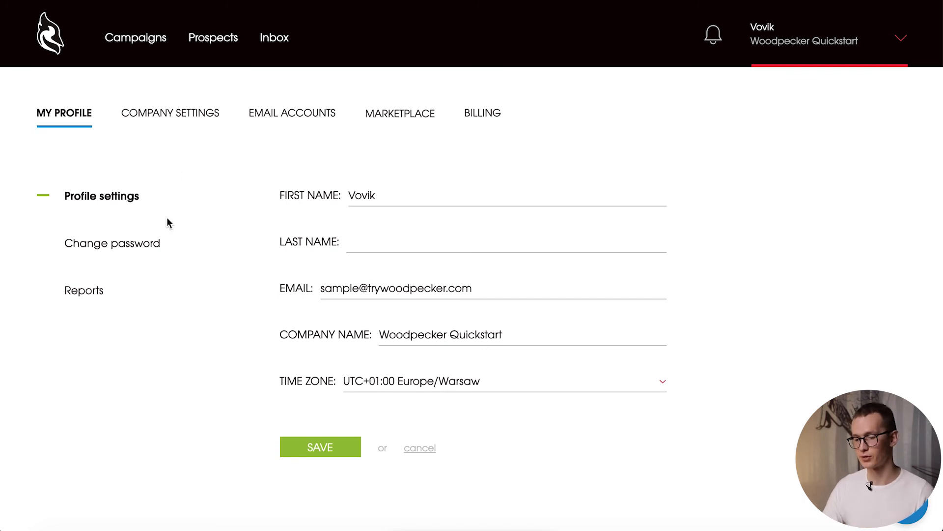
Look over the profile's daily, weekly and monthly CSV reports, then go to Company Settings.
{"action": "left_click", "coordinate": [102, 293]}
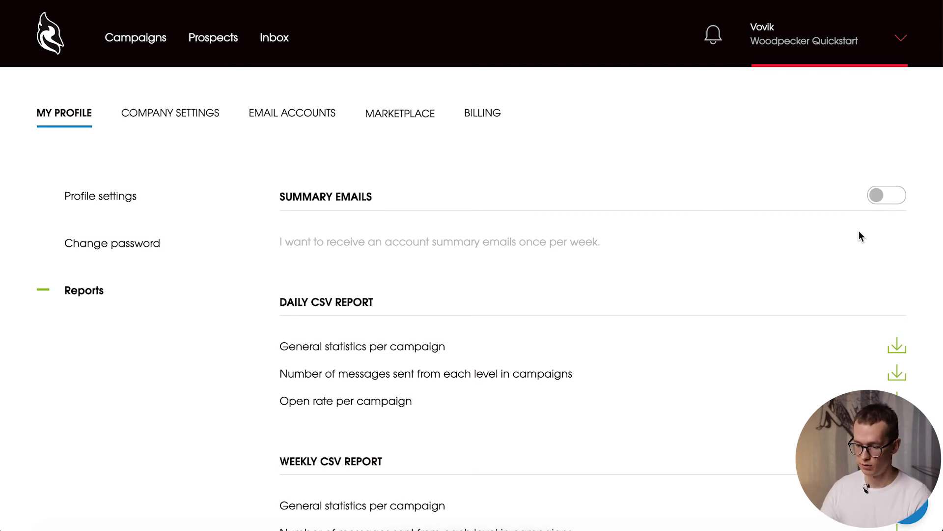
{"action": "scroll", "coordinate": [860, 237], "scroll_direction": "down", "scroll_amount": 5}
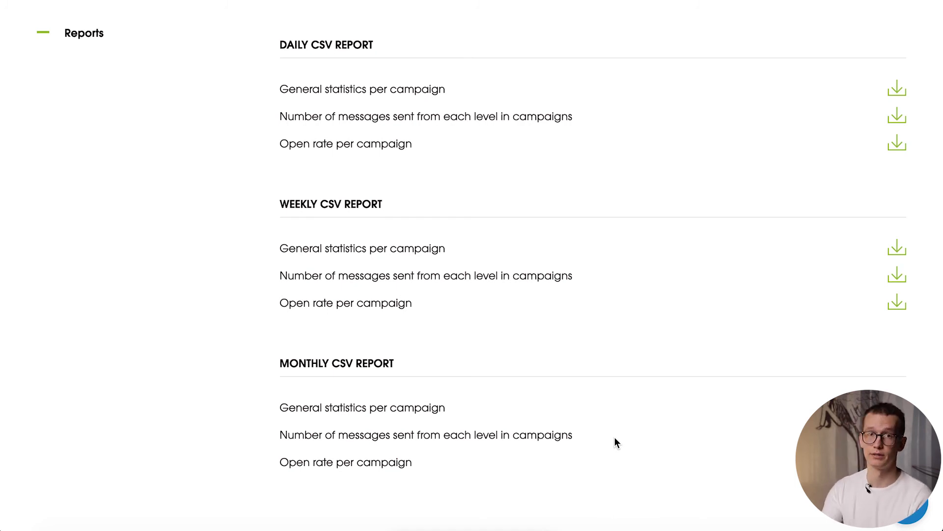
{"action": "scroll", "coordinate": [168, 399], "scroll_direction": "up", "scroll_amount": 5}
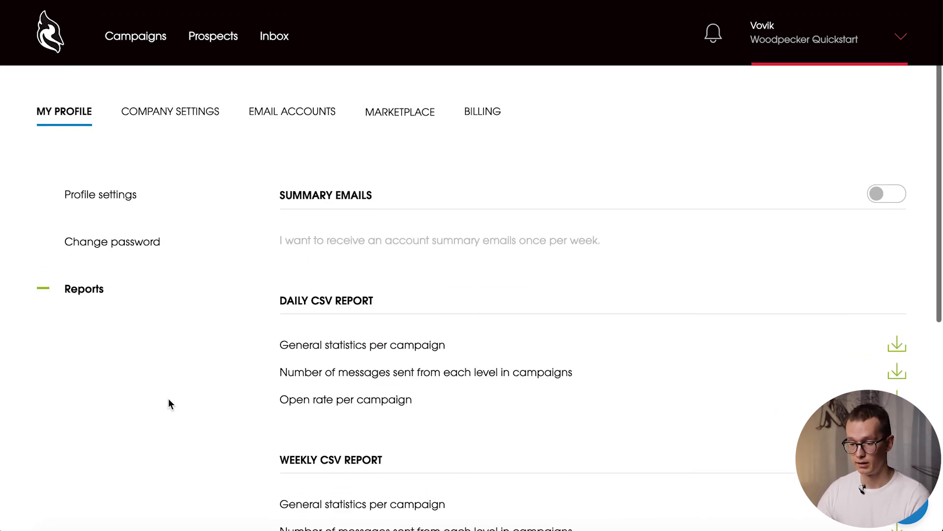
{"action": "left_click", "coordinate": [183, 123]}
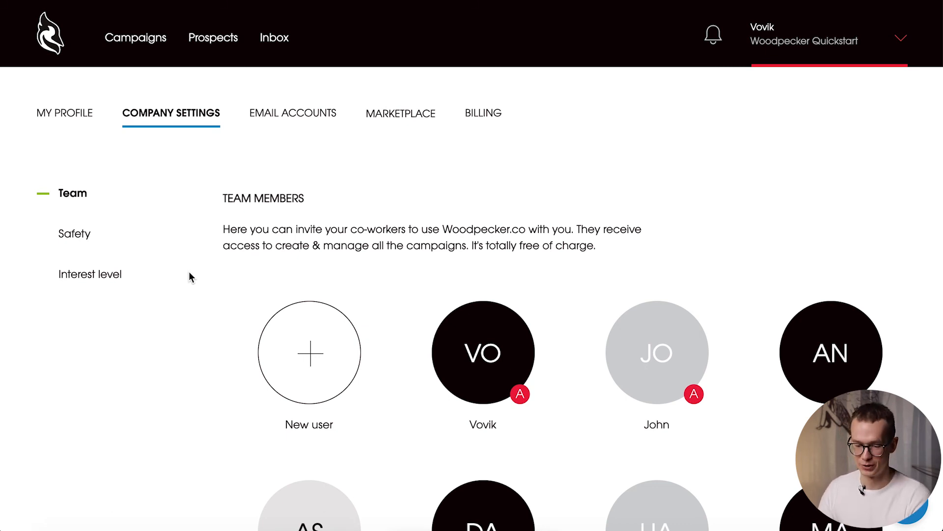
Check the blocked-domain Safety and AI interest level settings, then list the email accounts.
{"action": "left_click", "coordinate": [94, 236]}
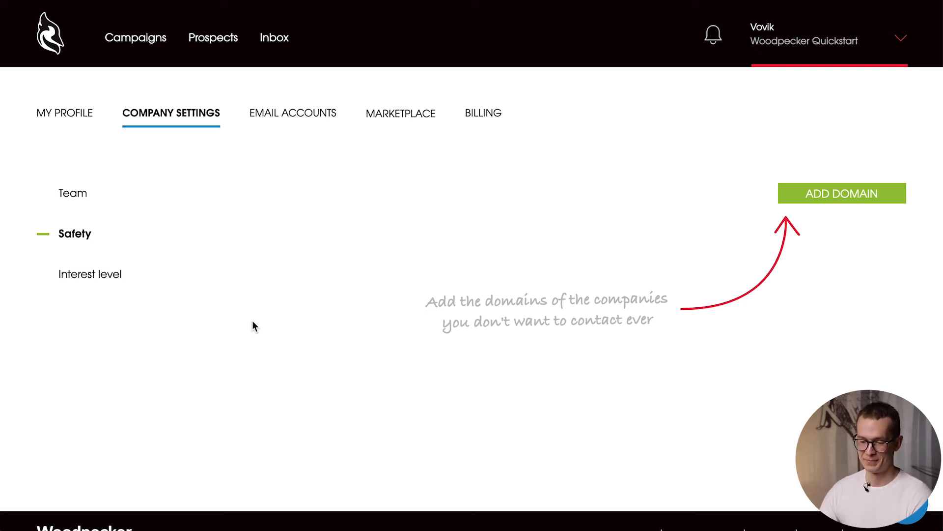
{"action": "left_click", "coordinate": [124, 273]}
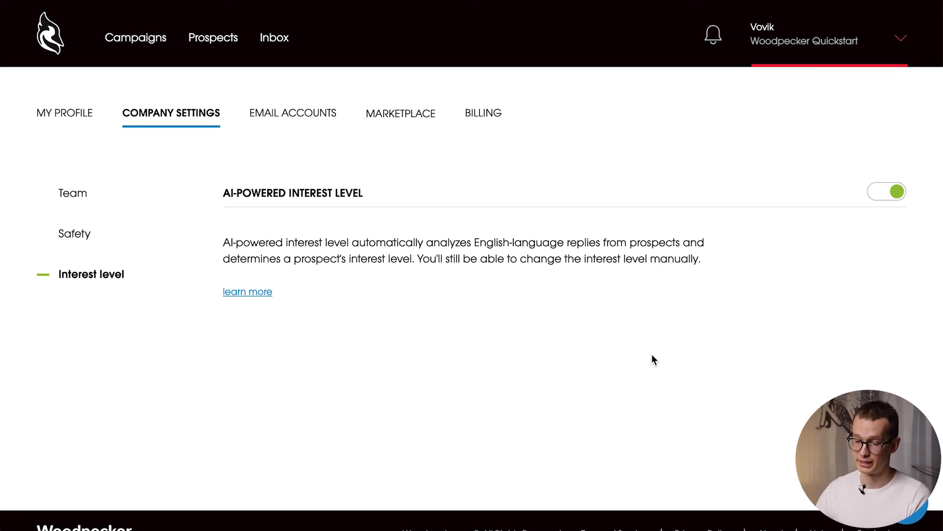
{"action": "left_click", "coordinate": [313, 120]}
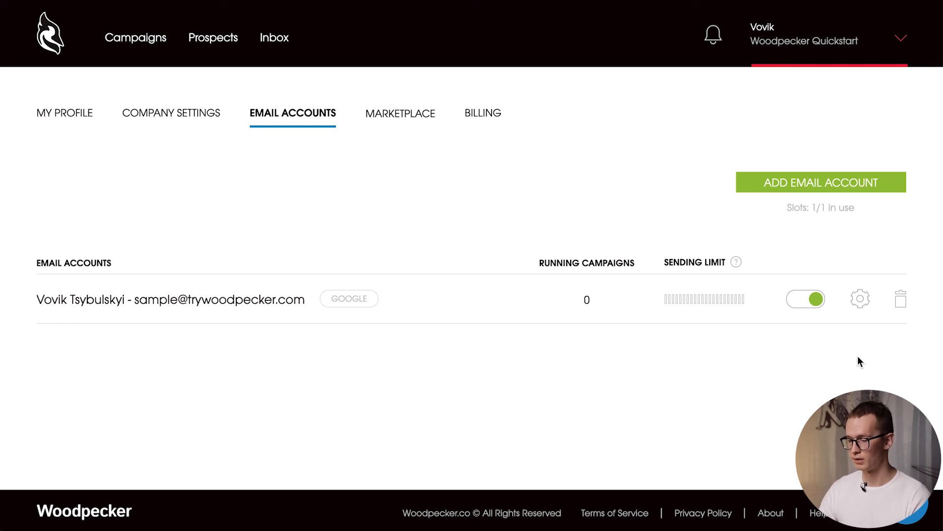
Scan the mailbox's signature and configuration, then view its 500-emails-a-day Sending settings.
{"action": "left_click", "coordinate": [861, 306]}
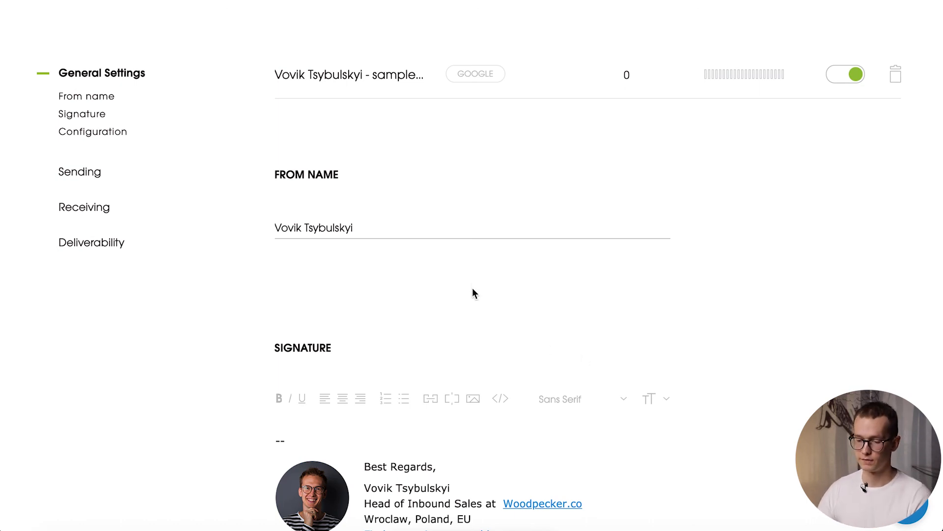
{"action": "scroll", "coordinate": [482, 270], "scroll_direction": "down", "scroll_amount": 3}
{"action": "scroll", "coordinate": [482, 273], "scroll_direction": "down", "scroll_amount": 5}
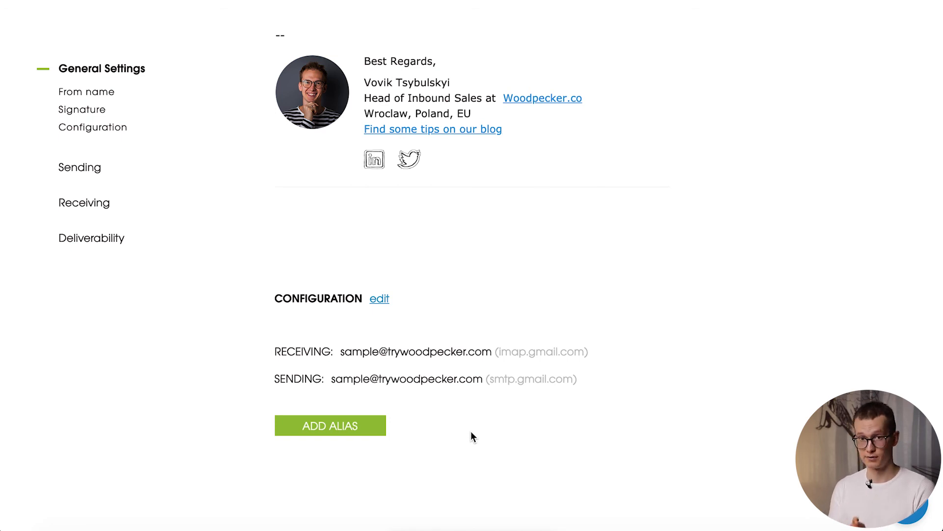
{"action": "left_click", "coordinate": [125, 167]}
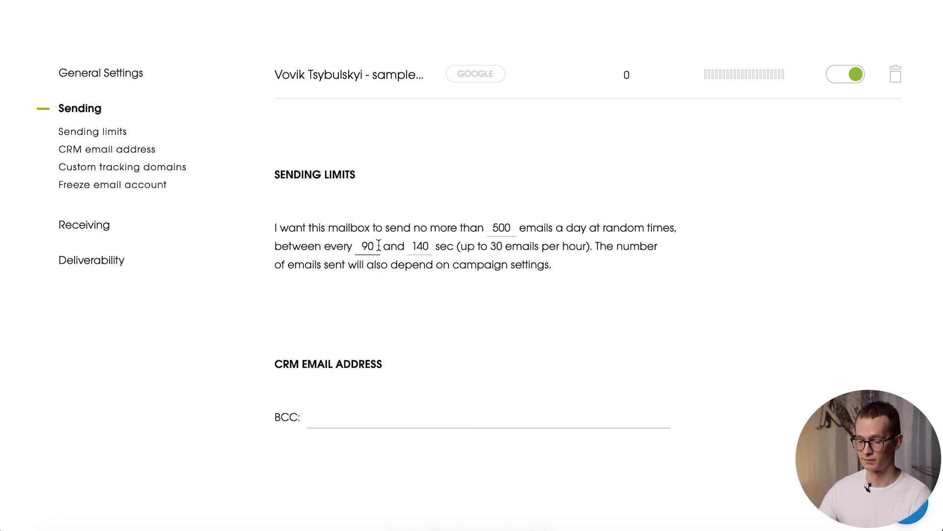
{"action": "scroll", "coordinate": [702, 297], "scroll_direction": "down", "scroll_amount": 5}
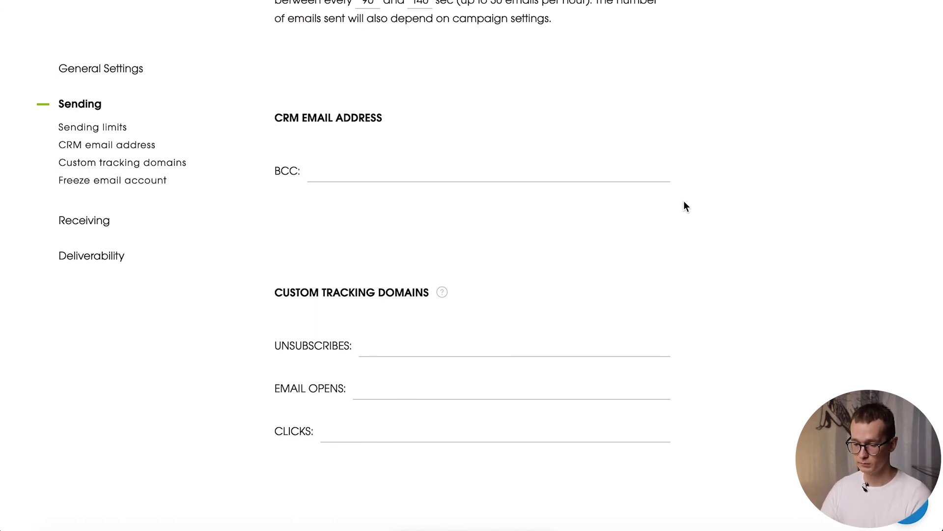
{"action": "scroll", "coordinate": [686, 206], "scroll_direction": "down", "scroll_amount": 3}
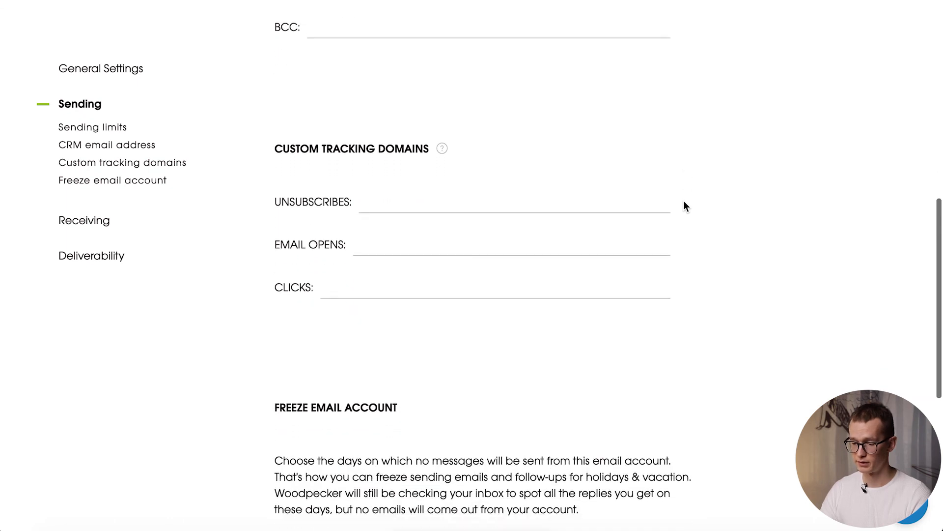
{"action": "scroll", "coordinate": [740, 222], "scroll_direction": "down", "scroll_amount": 1}
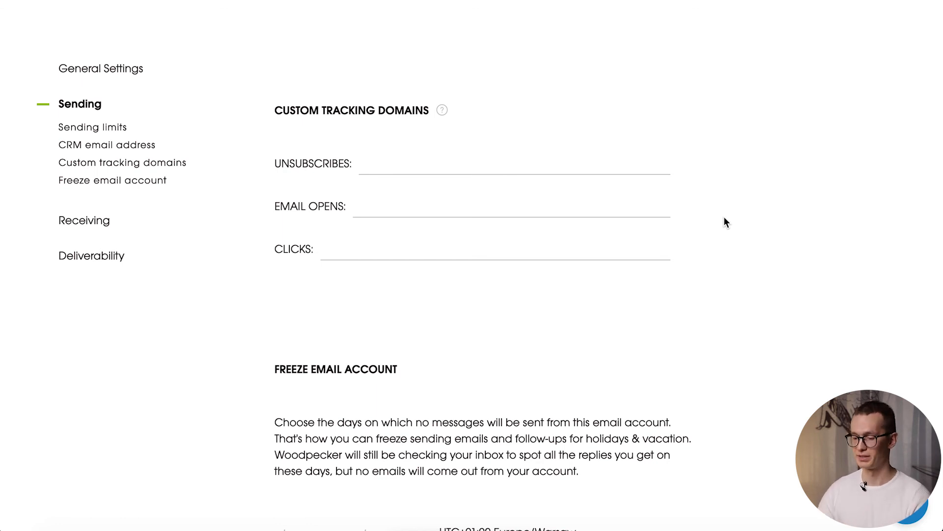
{"action": "scroll", "coordinate": [718, 280], "scroll_direction": "down", "scroll_amount": 4}
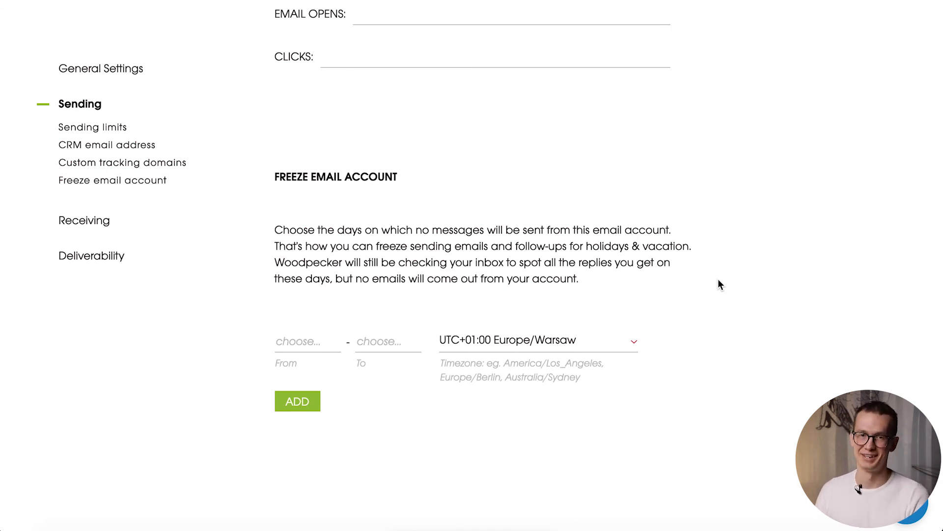
Review the mailbox's Receiving and SPF/DKIM Deliverability settings, then go to the Marketplace Email Slots.
{"action": "left_click", "coordinate": [105, 226]}
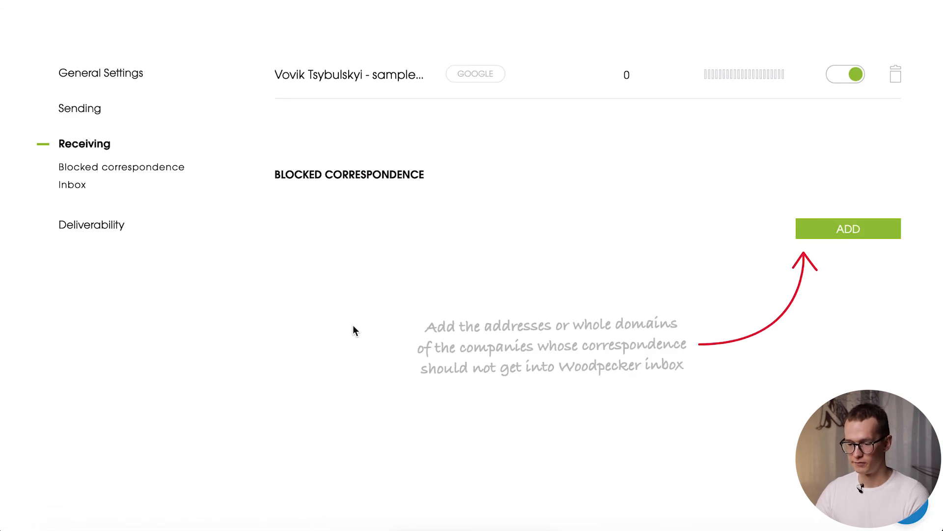
{"action": "scroll", "coordinate": [586, 212], "scroll_direction": "down", "scroll_amount": 1}
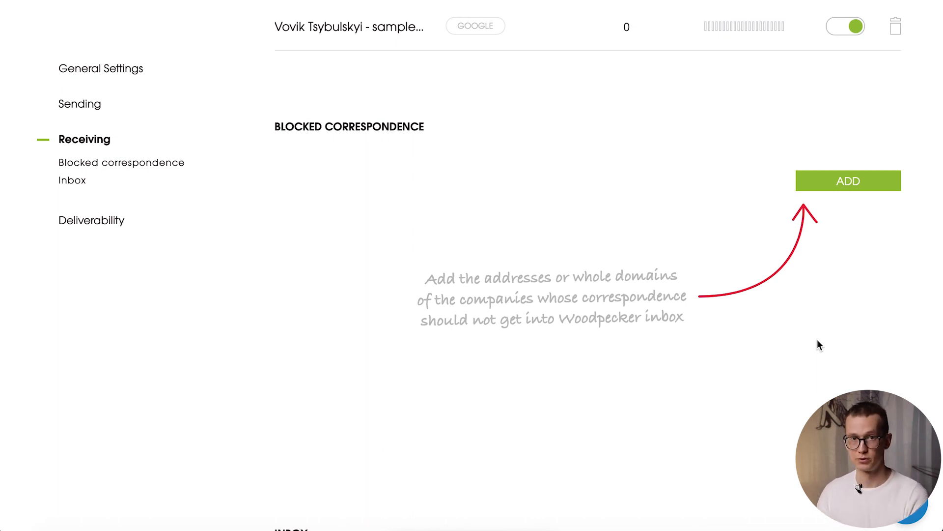
{"action": "scroll", "coordinate": [818, 344], "scroll_direction": "down", "scroll_amount": 5}
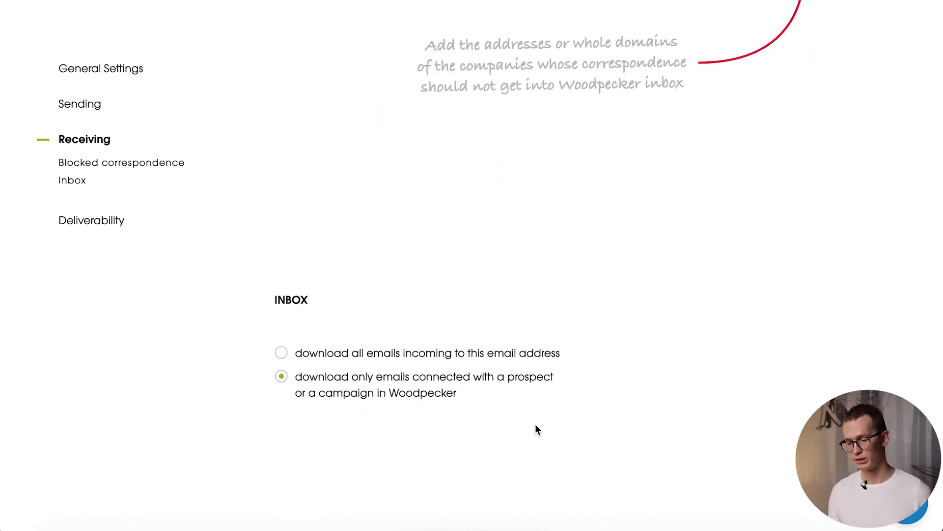
{"action": "scroll", "coordinate": [535, 429], "scroll_direction": "down", "scroll_amount": 1}
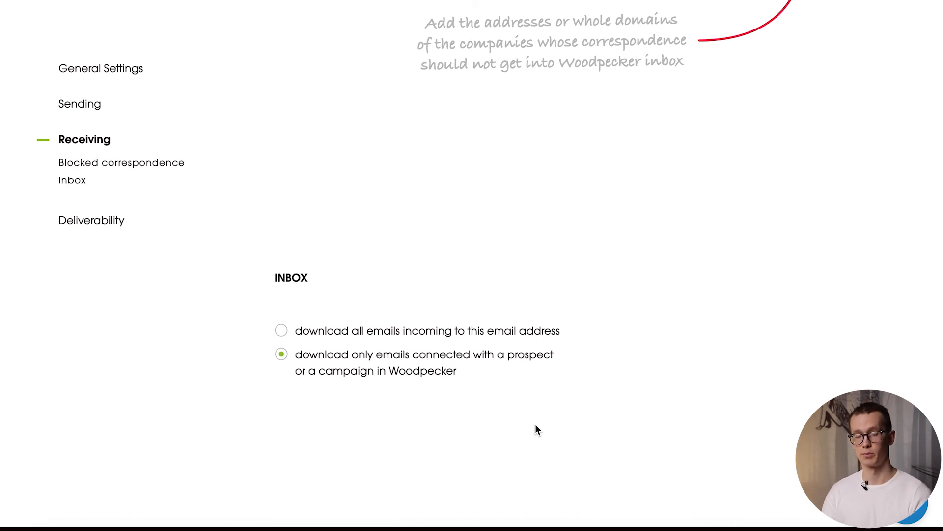
{"action": "left_click", "coordinate": [114, 221]}
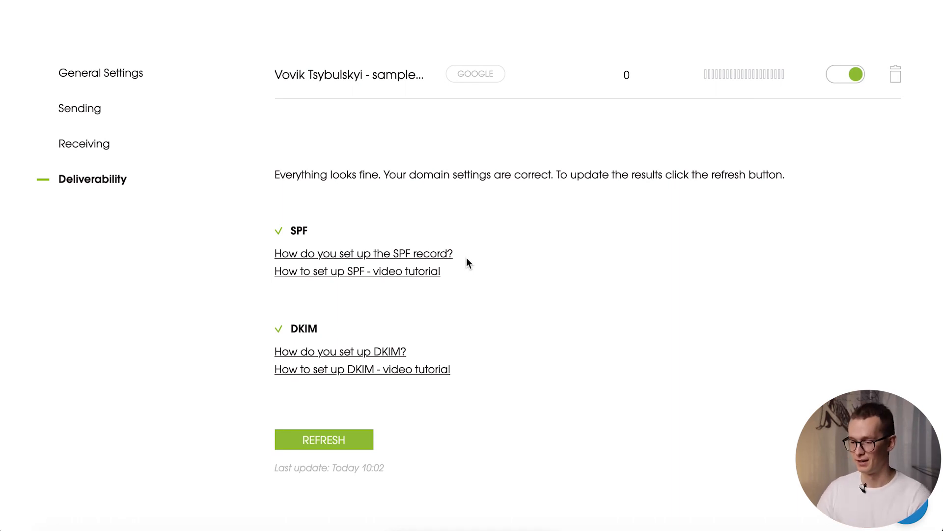
{"action": "scroll", "coordinate": [466, 263], "scroll_direction": "up", "scroll_amount": 5}
{"action": "left_click", "coordinate": [407, 119]}
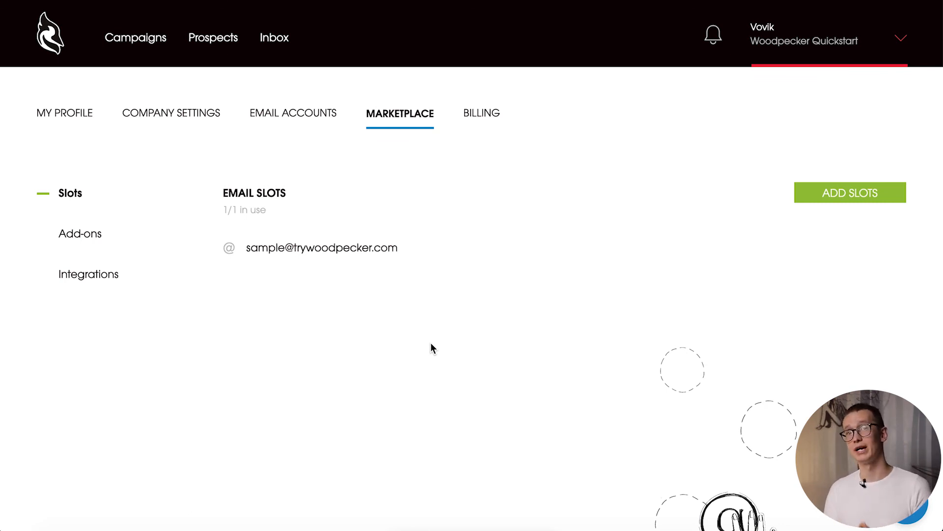
Browse the Marketplace add-on cards, including the active 200 prospects/day limit plan.
{"action": "left_click", "coordinate": [97, 236]}
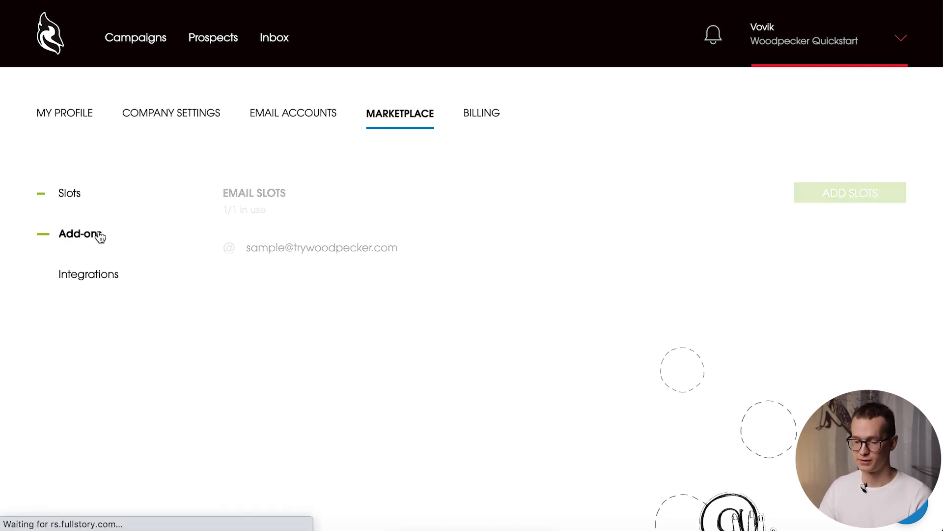
{"action": "scroll", "coordinate": [240, 314], "scroll_direction": "down", "scroll_amount": 3}
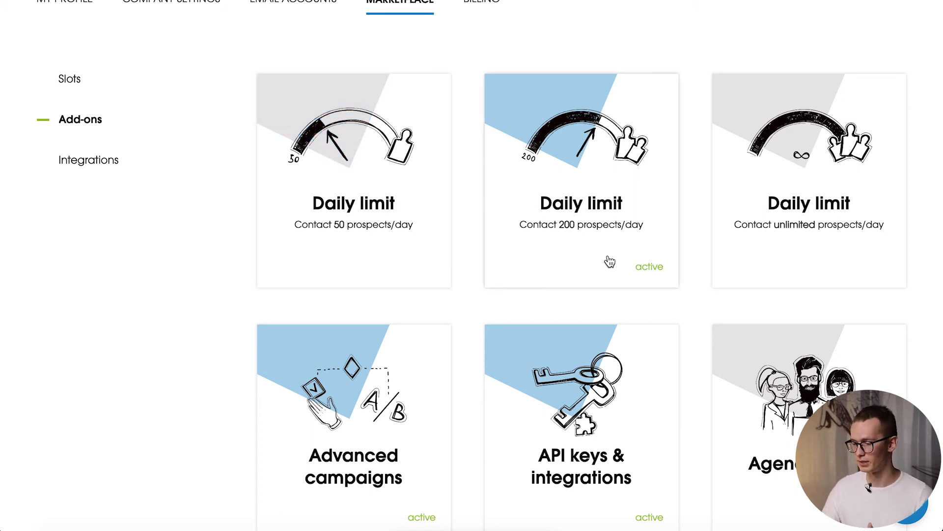
{"action": "scroll", "coordinate": [324, 343], "scroll_direction": "down", "scroll_amount": 3}
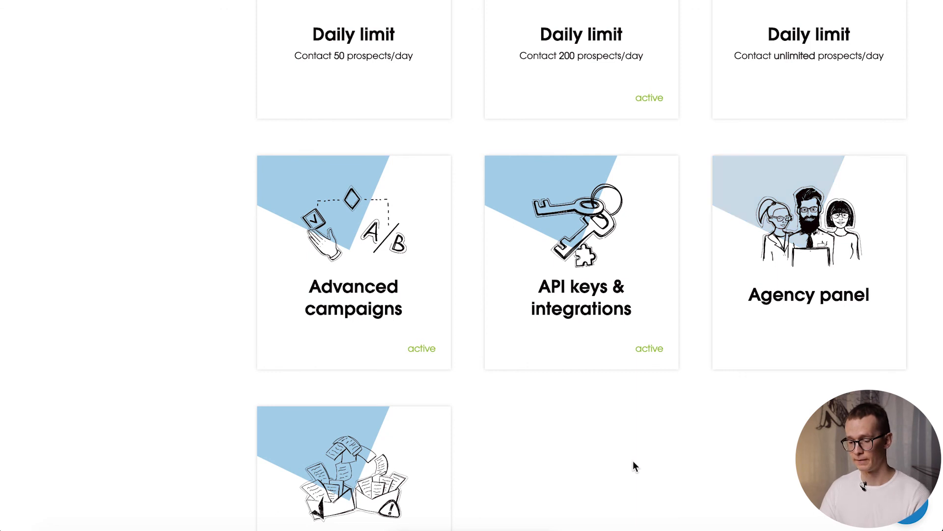
{"action": "scroll", "coordinate": [633, 461], "scroll_direction": "down", "scroll_amount": 4}
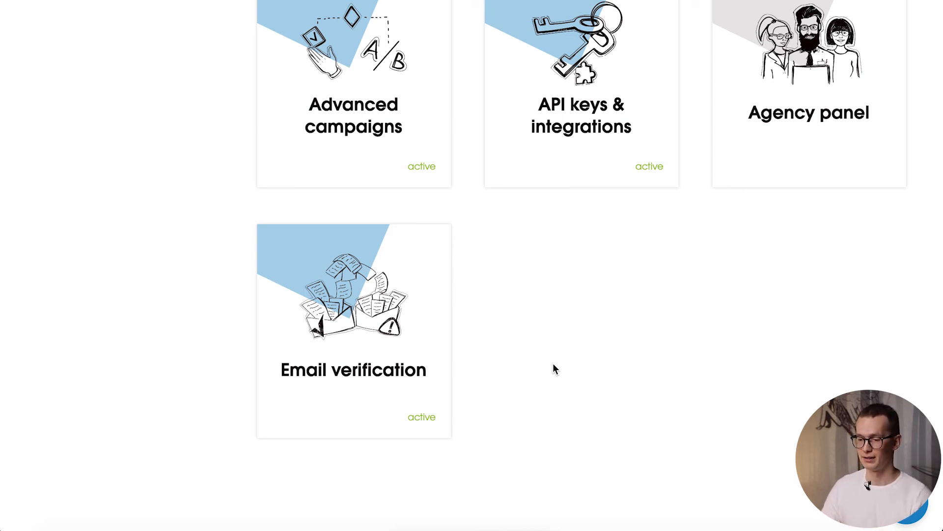
{"action": "scroll", "coordinate": [552, 369], "scroll_direction": "up", "scroll_amount": 10}
Browse the Integrations grid, from Pipedrive, Sheets and Hunter to SendGrid and Mailgun.
{"action": "left_click", "coordinate": [104, 275]}
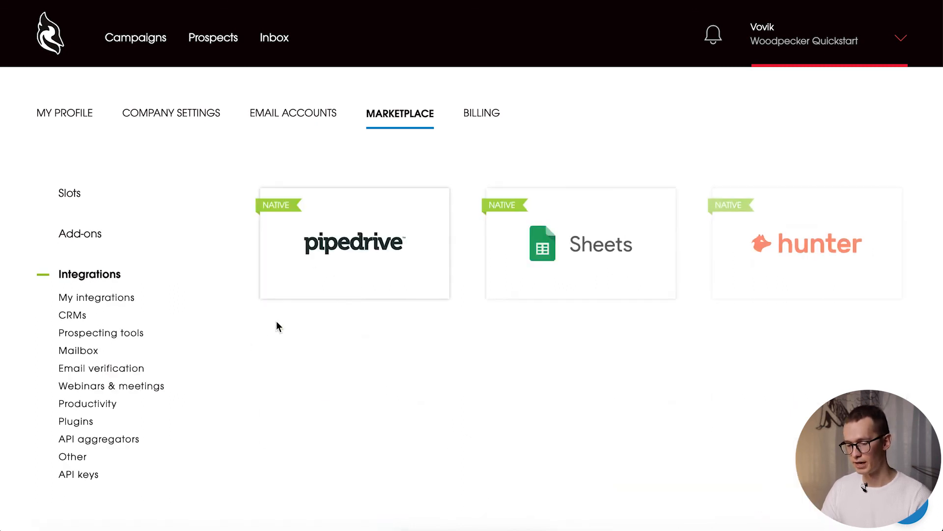
{"action": "scroll", "coordinate": [205, 368], "scroll_direction": "down", "scroll_amount": 2}
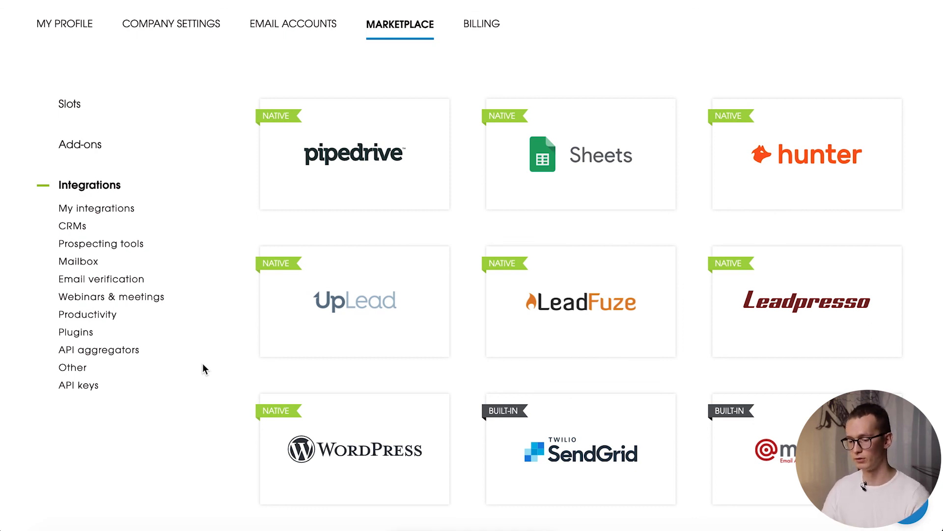
{"action": "scroll", "coordinate": [671, 355], "scroll_direction": "down", "scroll_amount": 2}
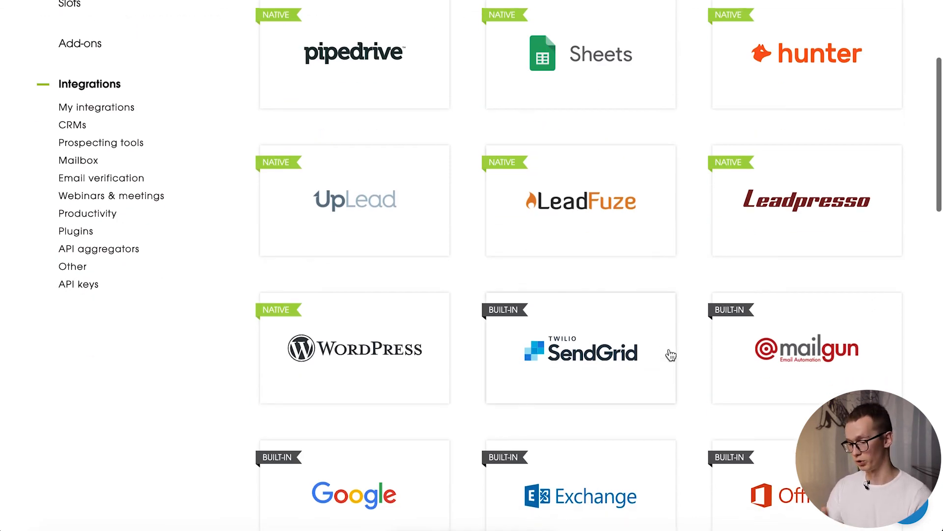
{"action": "scroll", "coordinate": [671, 355], "scroll_direction": "down", "scroll_amount": 3}
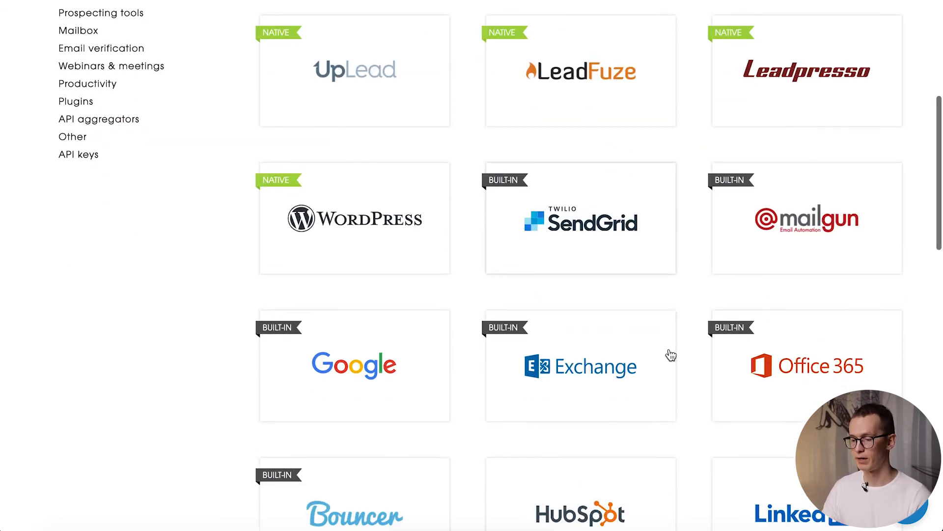
{"action": "scroll", "coordinate": [671, 354], "scroll_direction": "down", "scroll_amount": 10}
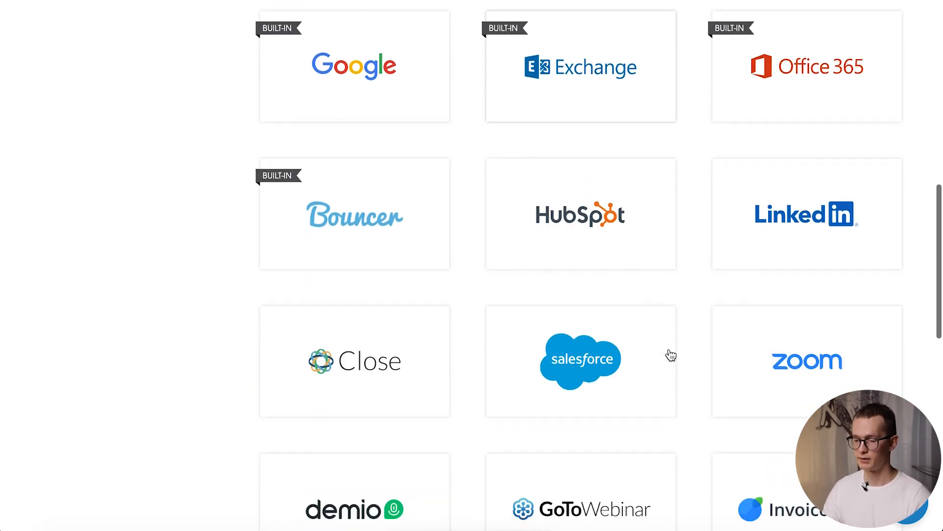
{"action": "scroll", "coordinate": [671, 355], "scroll_direction": "down", "scroll_amount": 1}
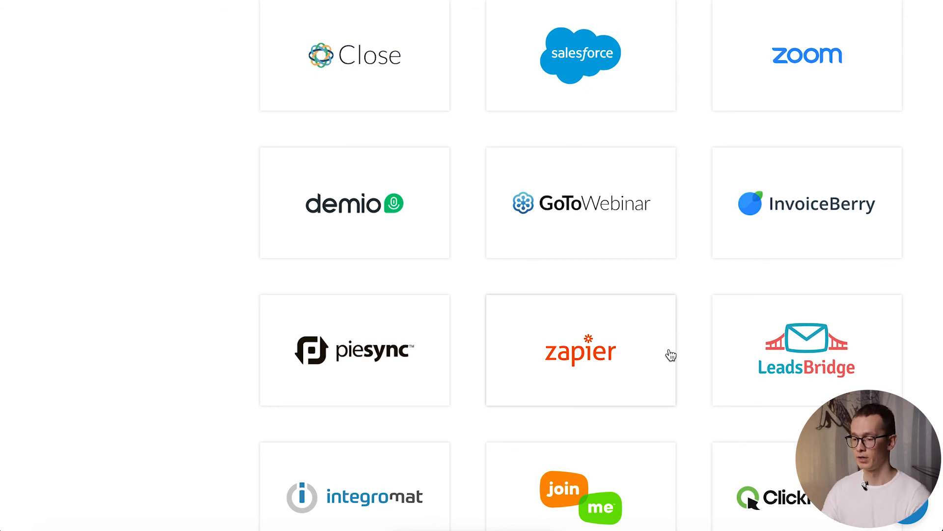
{"action": "scroll", "coordinate": [671, 354], "scroll_direction": "up", "scroll_amount": 15}
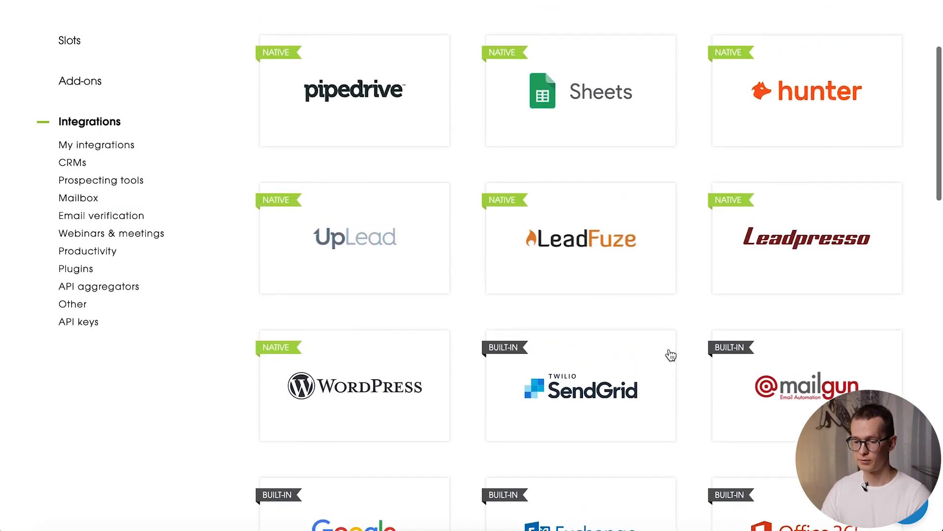